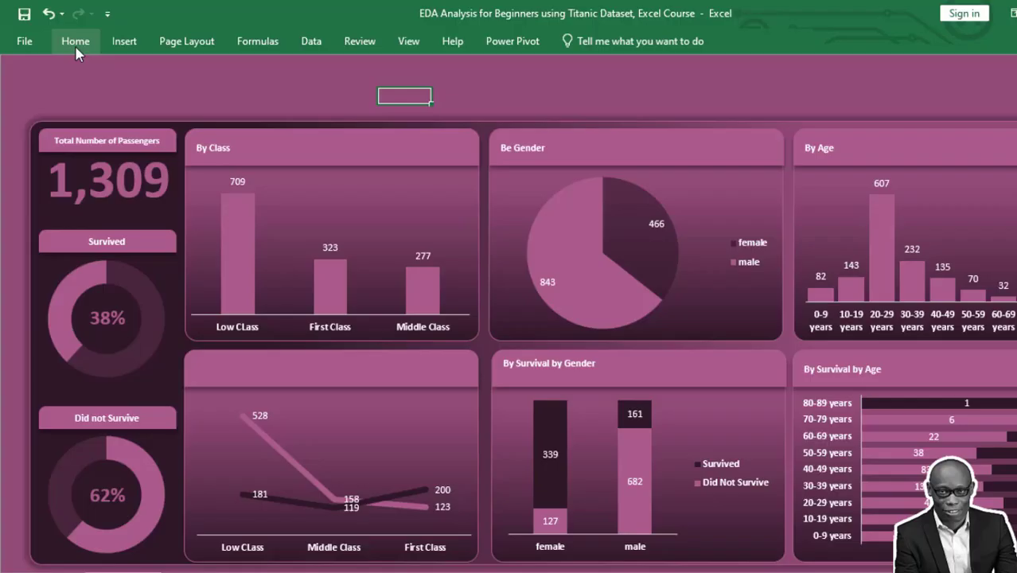
Insert the cruise ship icon found by searching "ship" and place it above the Total Number of Passengers card
left_click(126, 43)
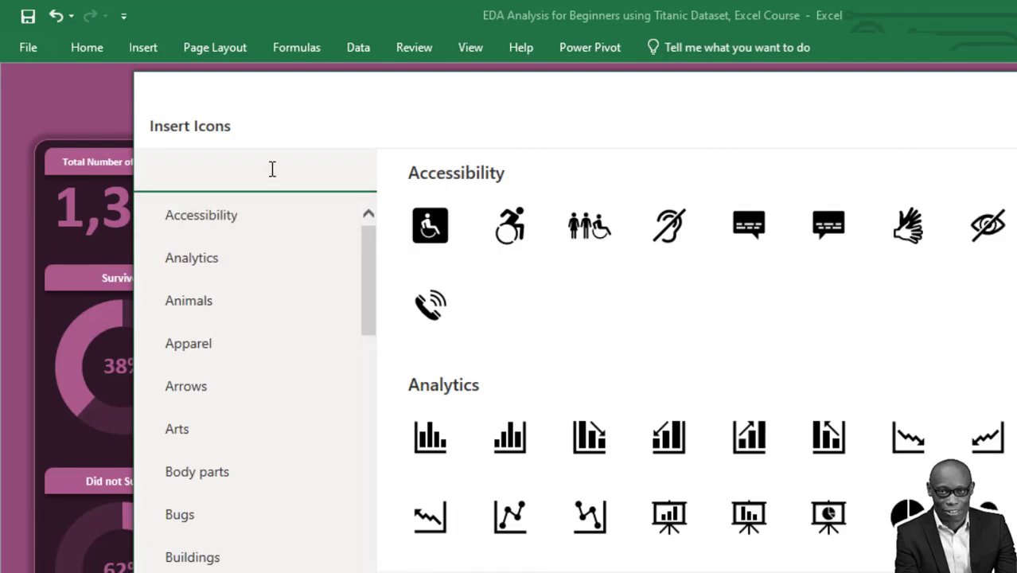
type("ship")
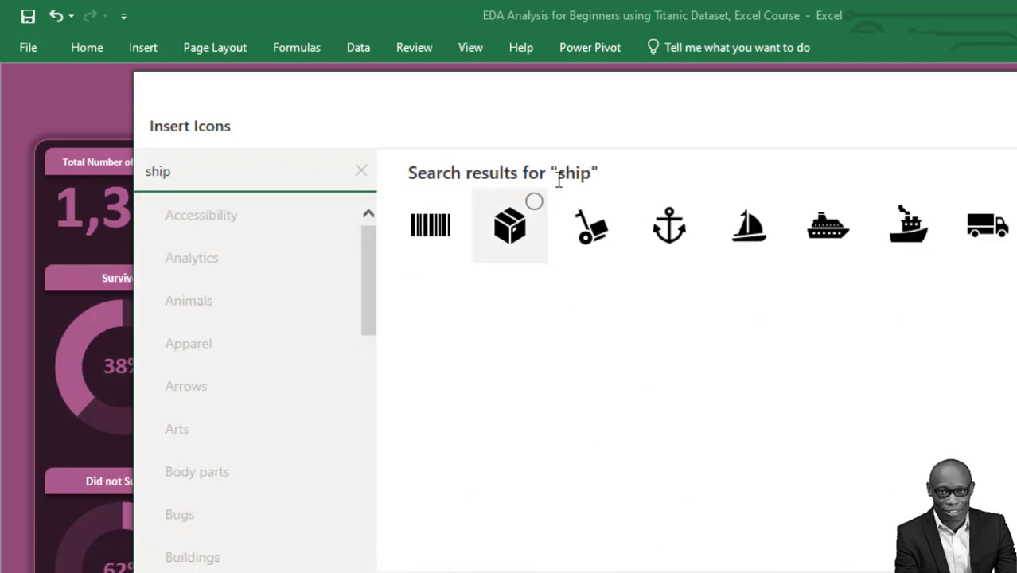
left_click(819, 223)
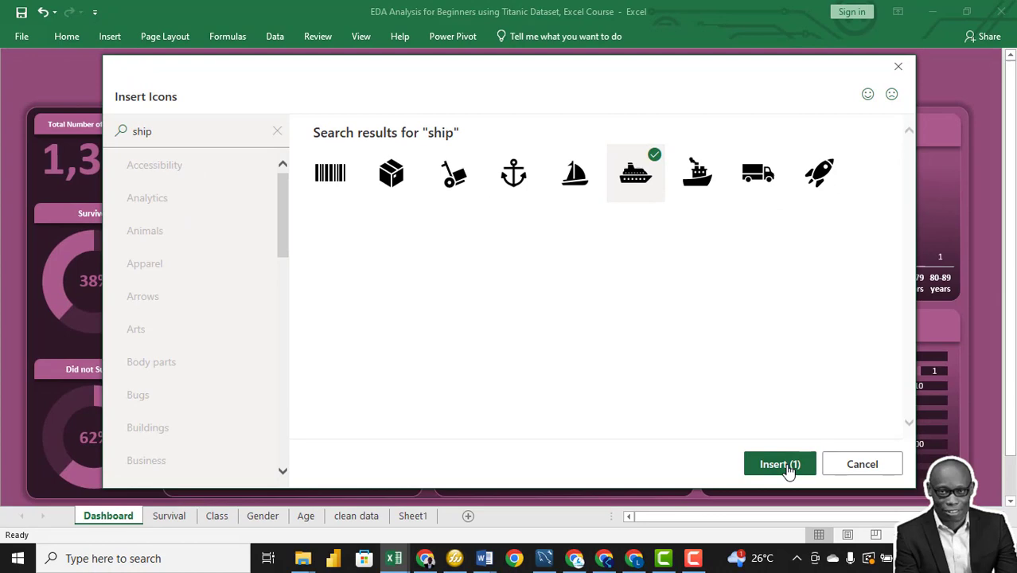
left_click(784, 465)
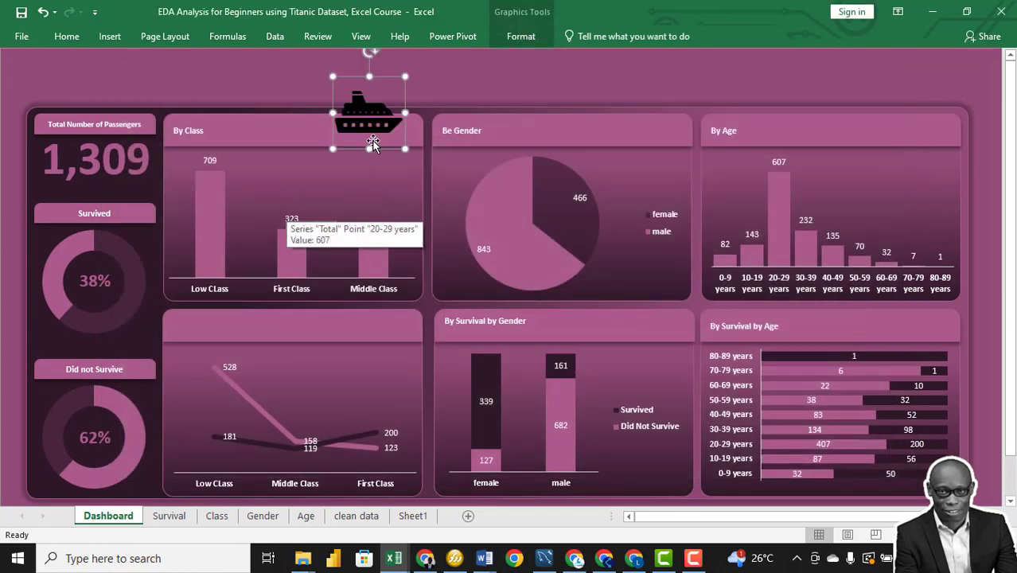
left_click_drag(385, 100, 103, 71)
left_click_drag(122, 120, 120, 112)
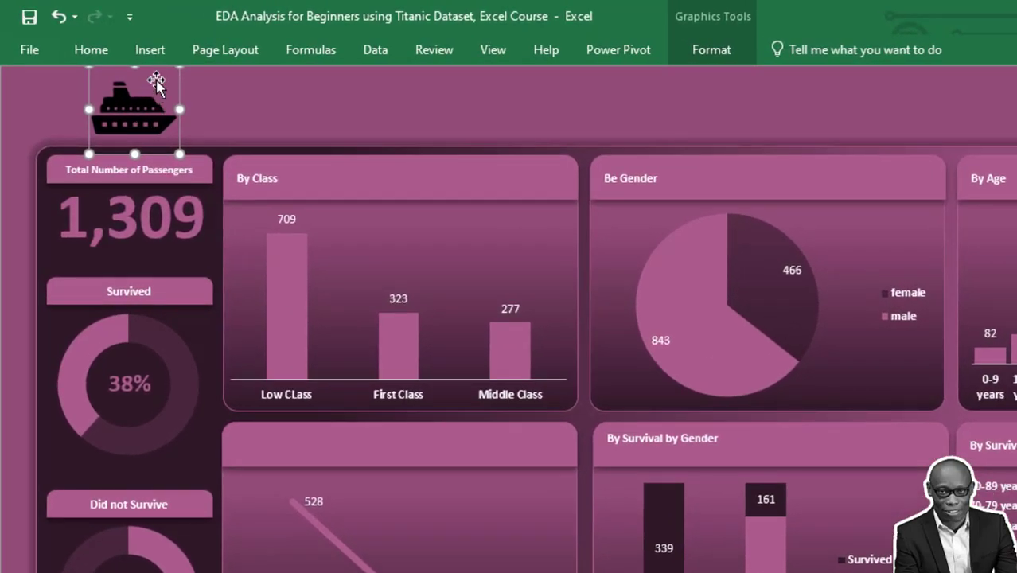
Fill the ship icon with white and shift it slightly toward the dashboard's left edge
left_click(722, 50)
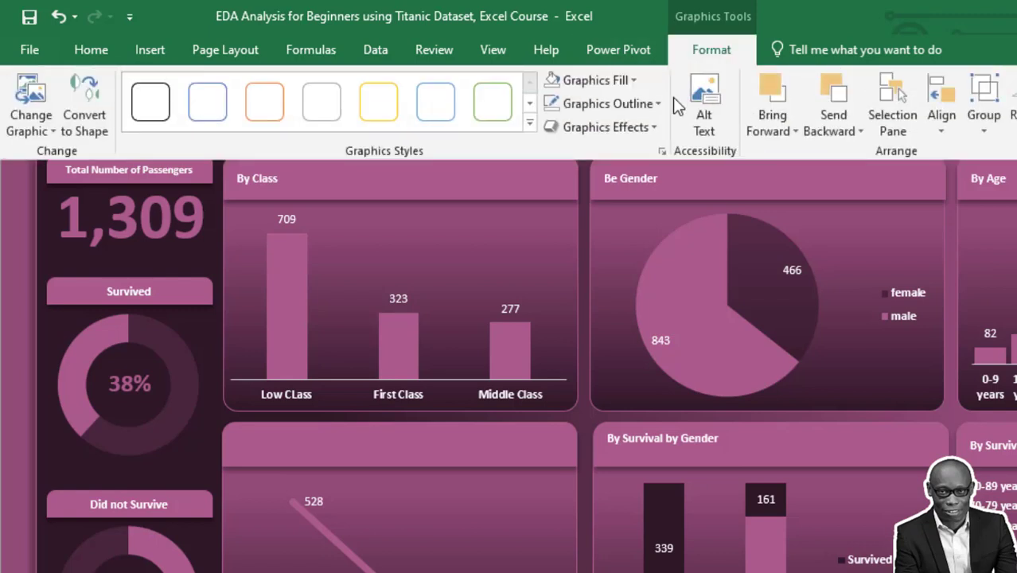
left_click(635, 79)
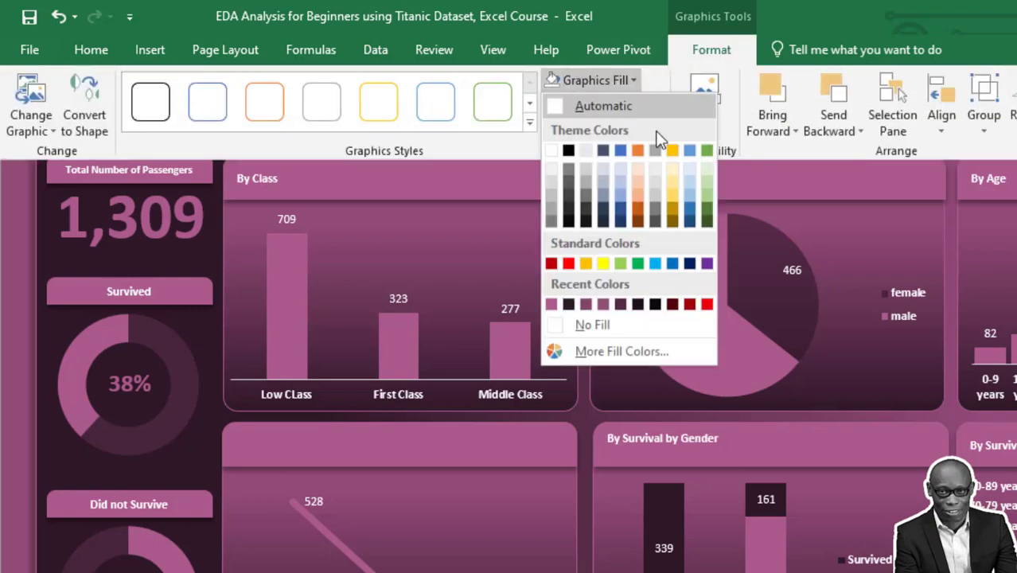
left_click(551, 151)
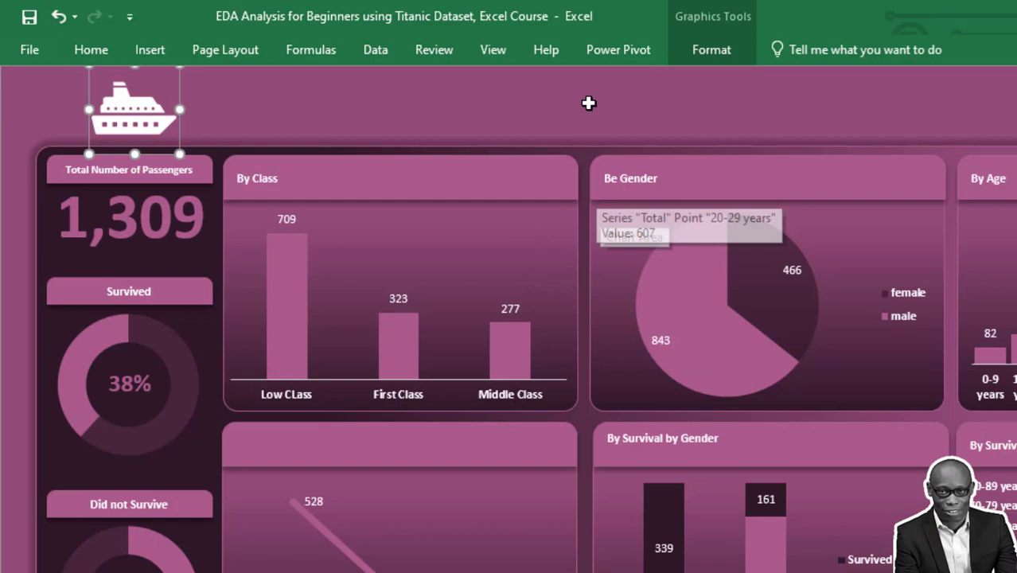
left_click(104, 104)
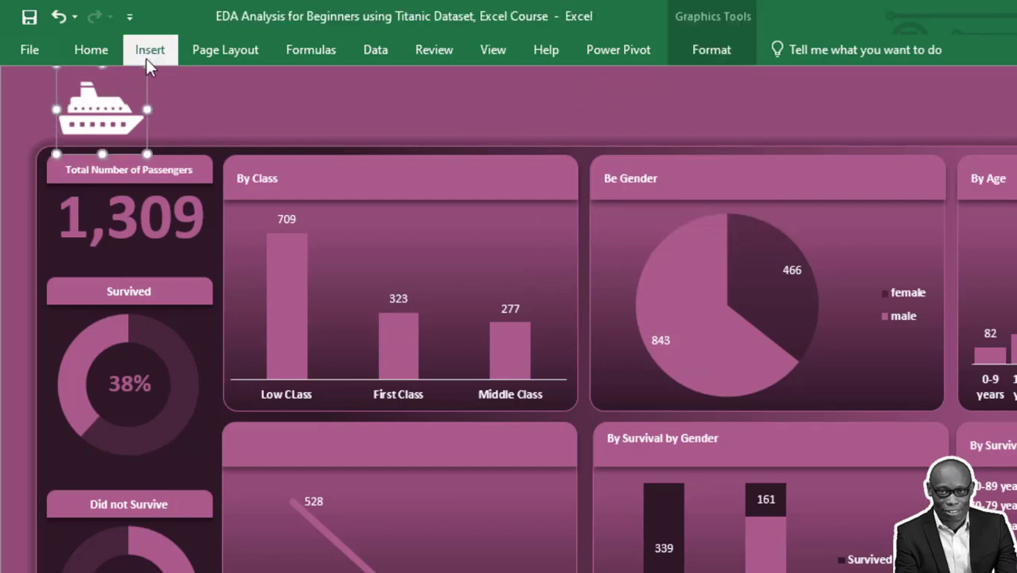
Add a text box reading "RMS Titanic" and place it directly beside the ship icon
left_click(148, 53)
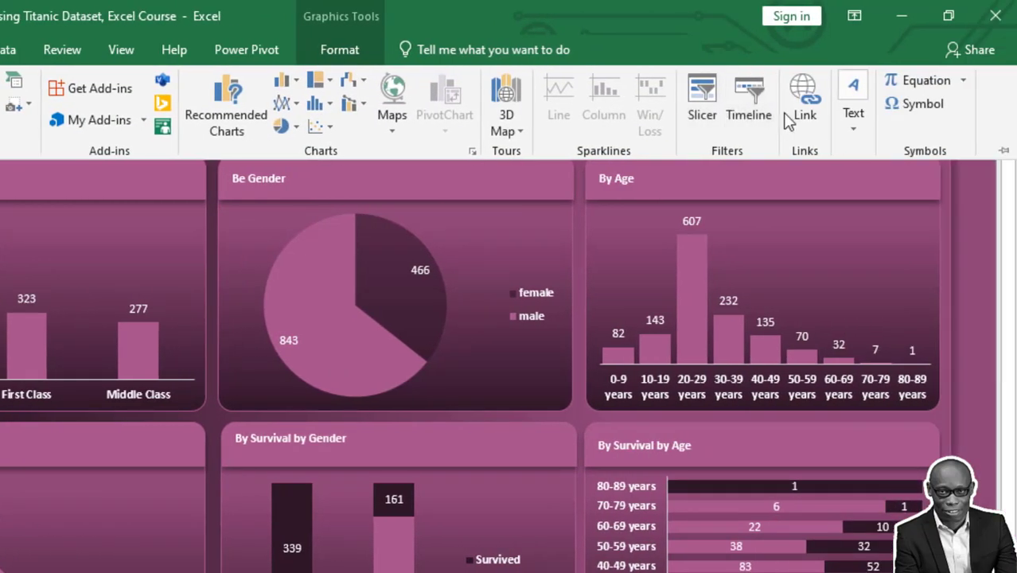
left_click(850, 115)
left_click(788, 200)
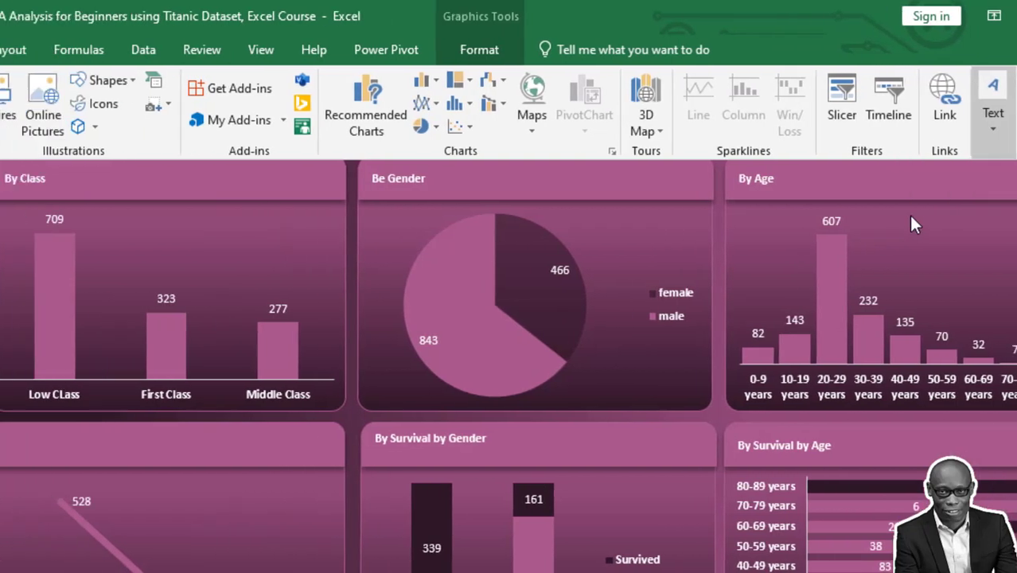
left_click(197, 102)
type("RMS Titanic")
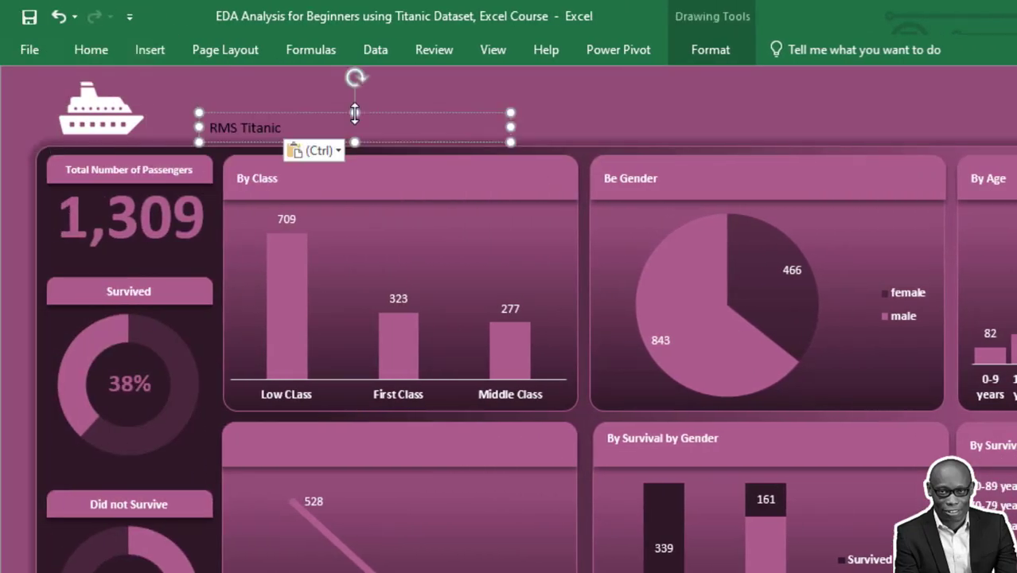
left_click_drag(340, 114, 294, 92)
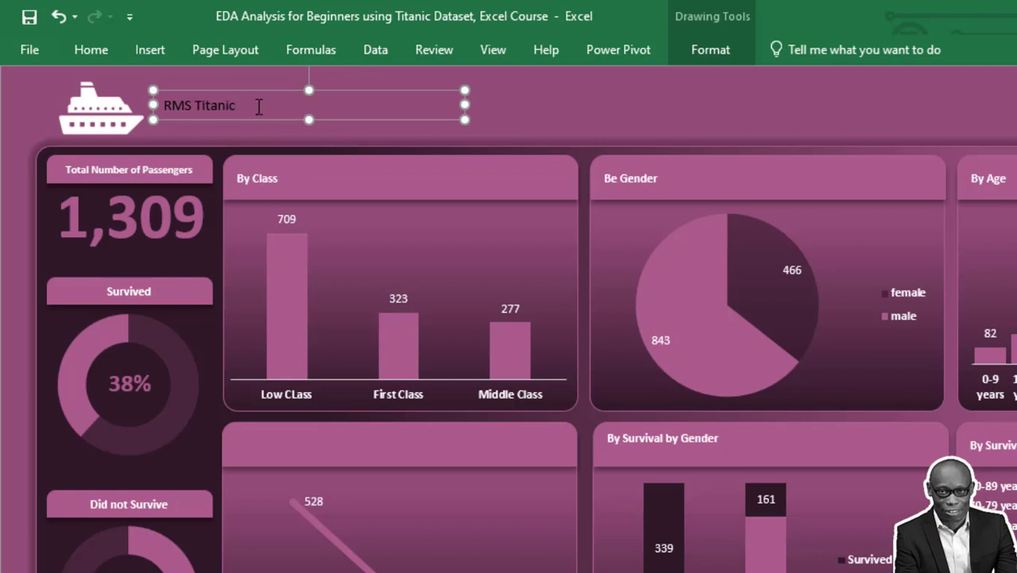
Format the "RMS Titanic" title text as bold at font size 24
left_click_drag(255, 108, 159, 106)
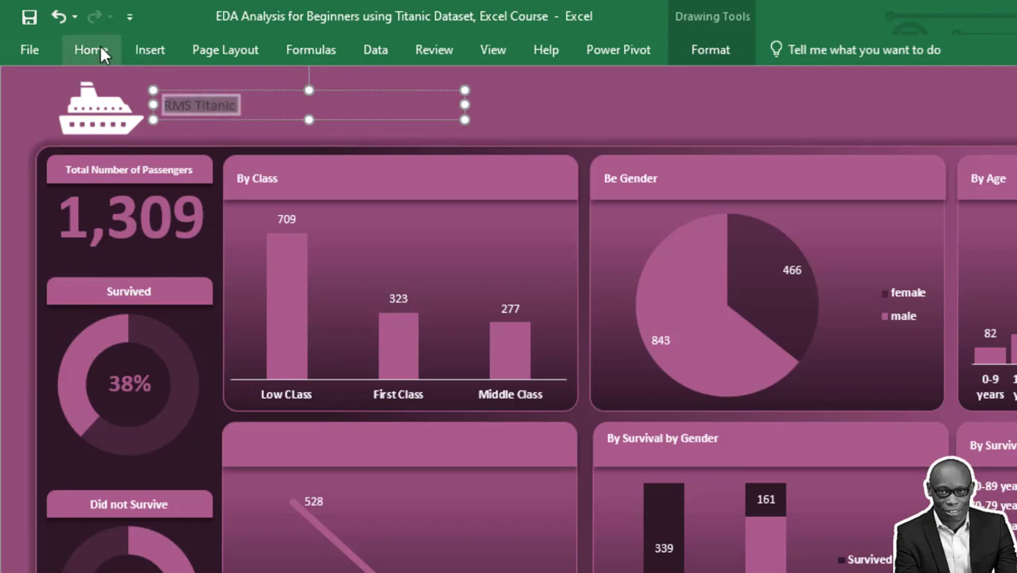
left_click(91, 49)
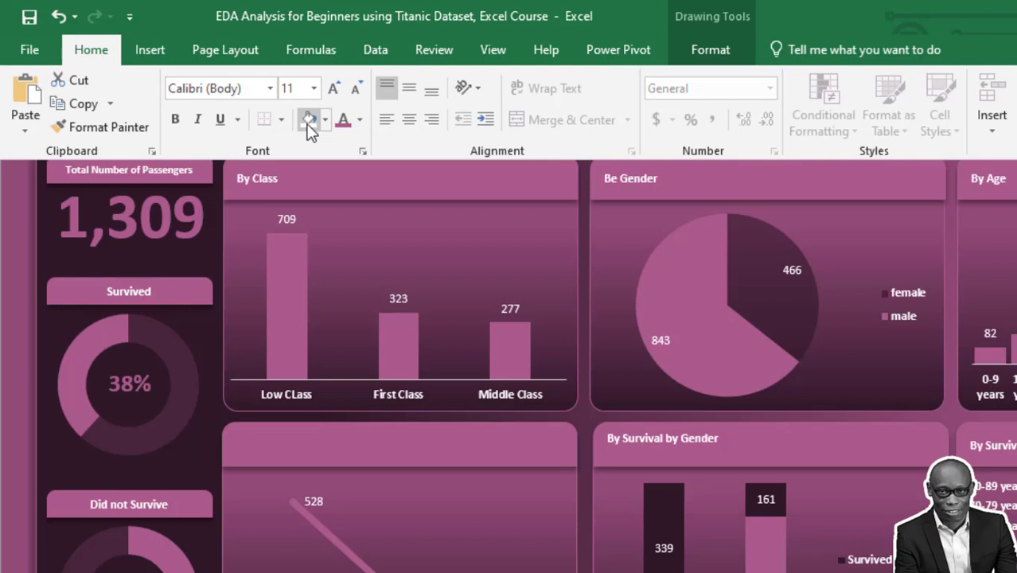
left_click(314, 89)
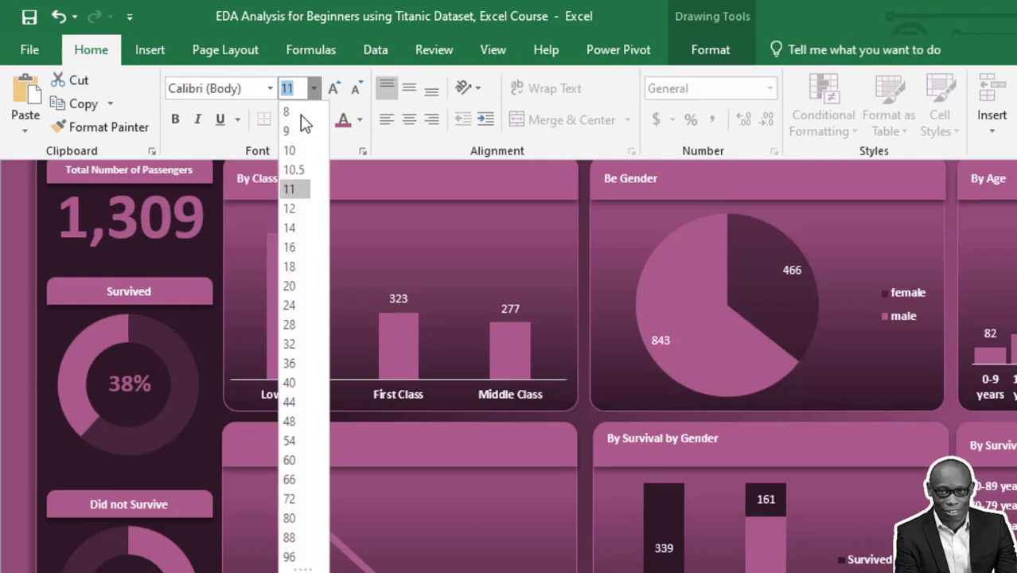
left_click(290, 306)
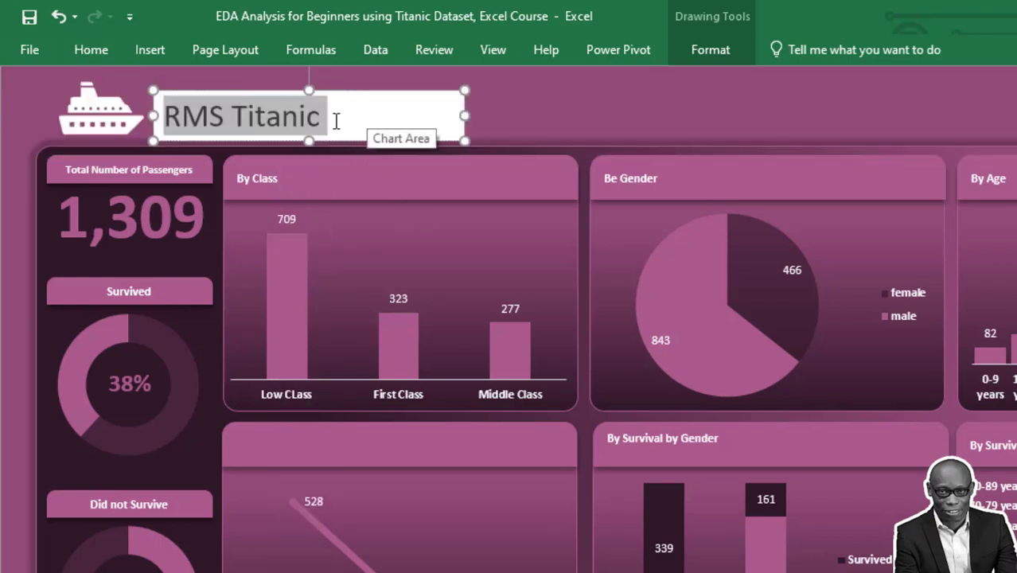
left_click(86, 50)
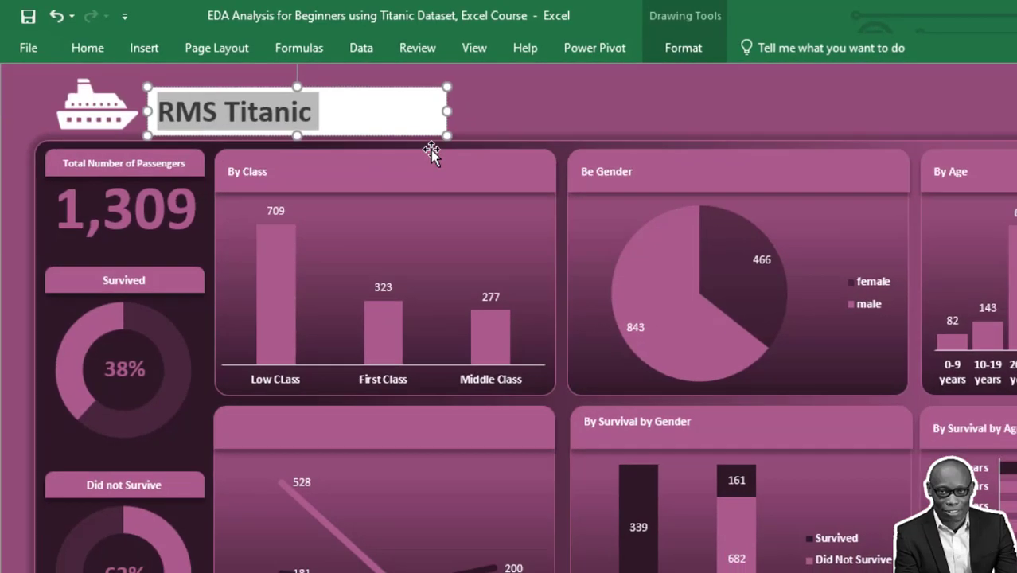
Remove the fill and outline from the "RMS Titanic" text box
left_click(514, 122)
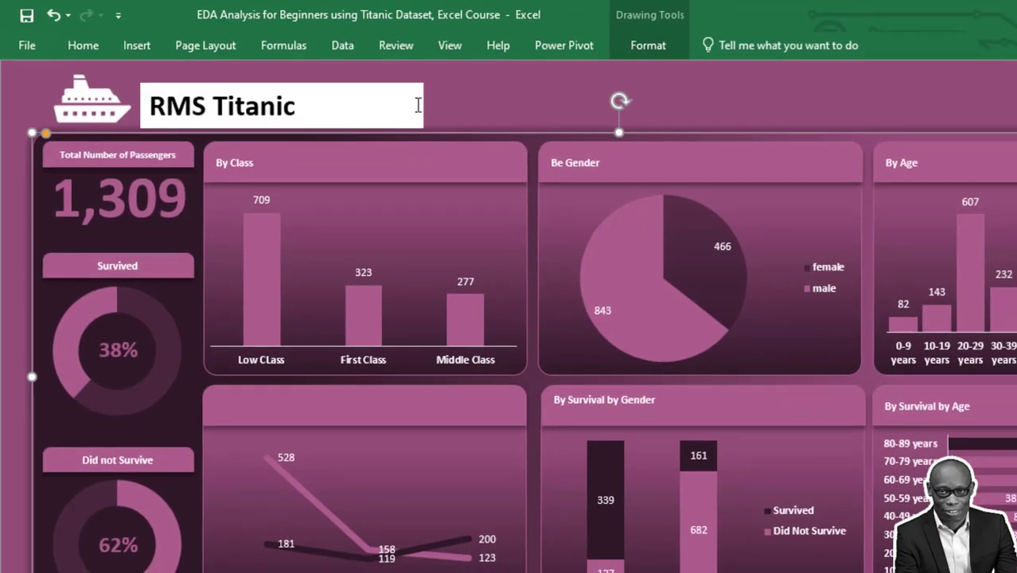
left_click(447, 105)
left_click(394, 82)
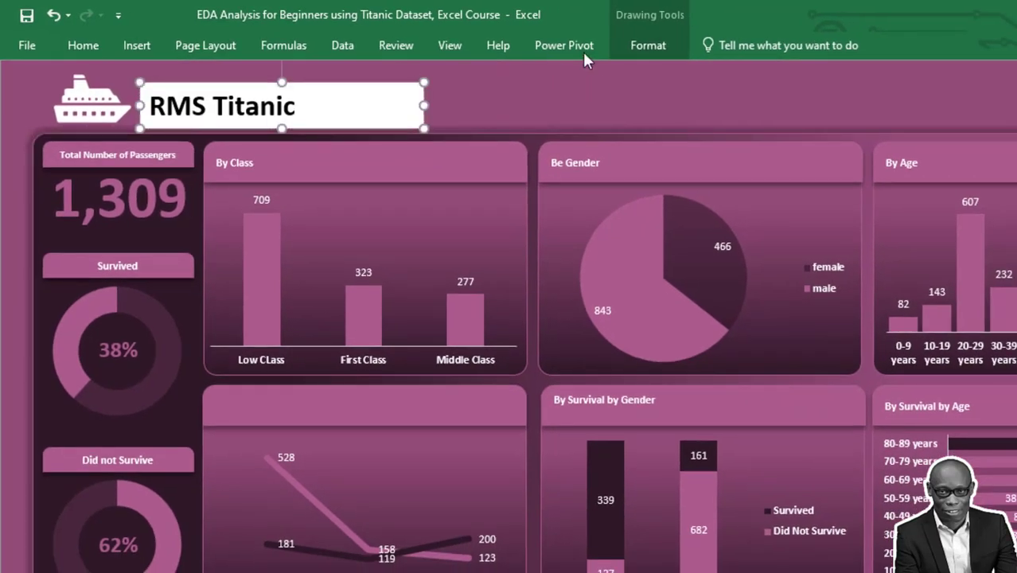
left_click(647, 45)
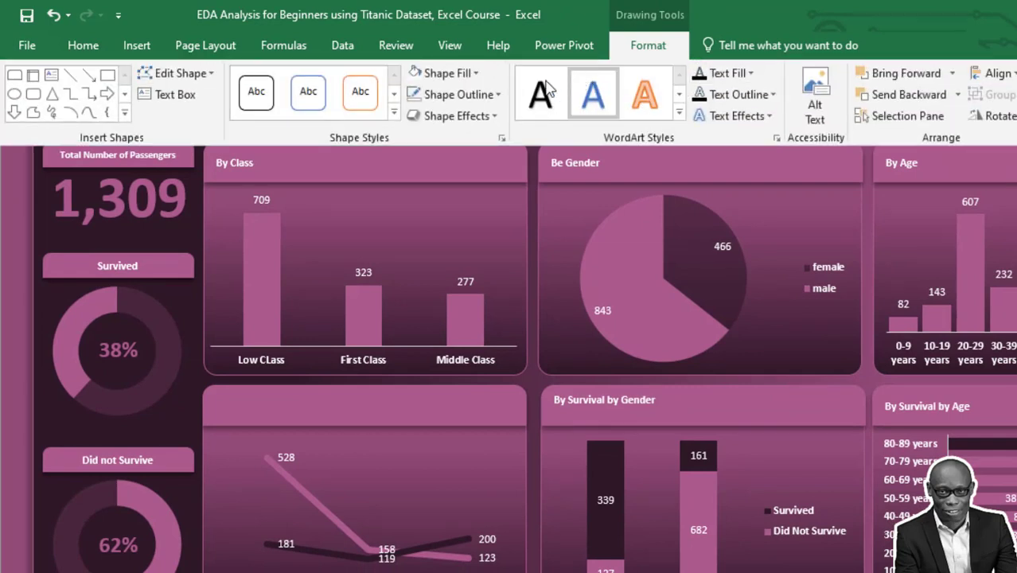
left_click(477, 73)
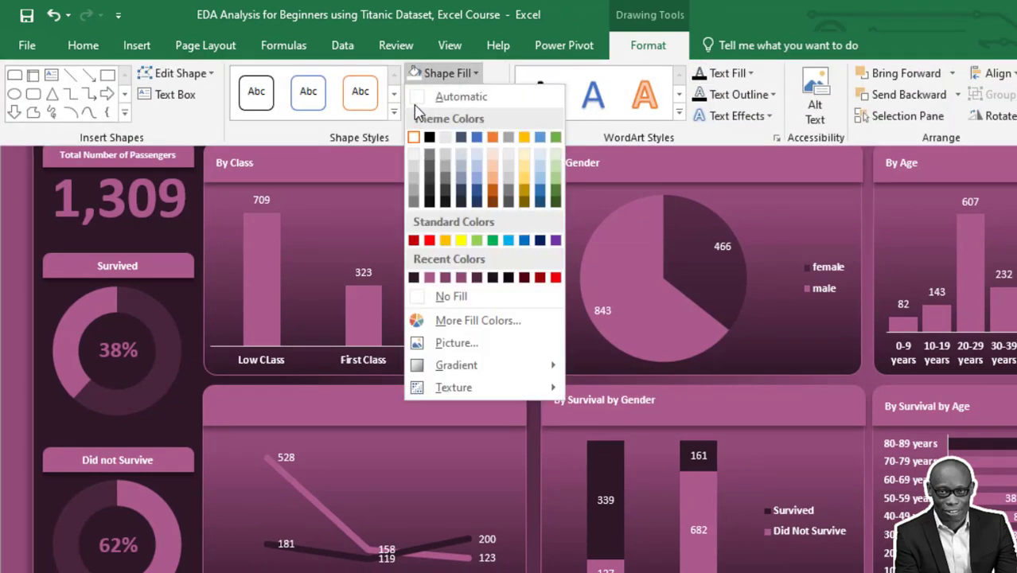
left_click(451, 296)
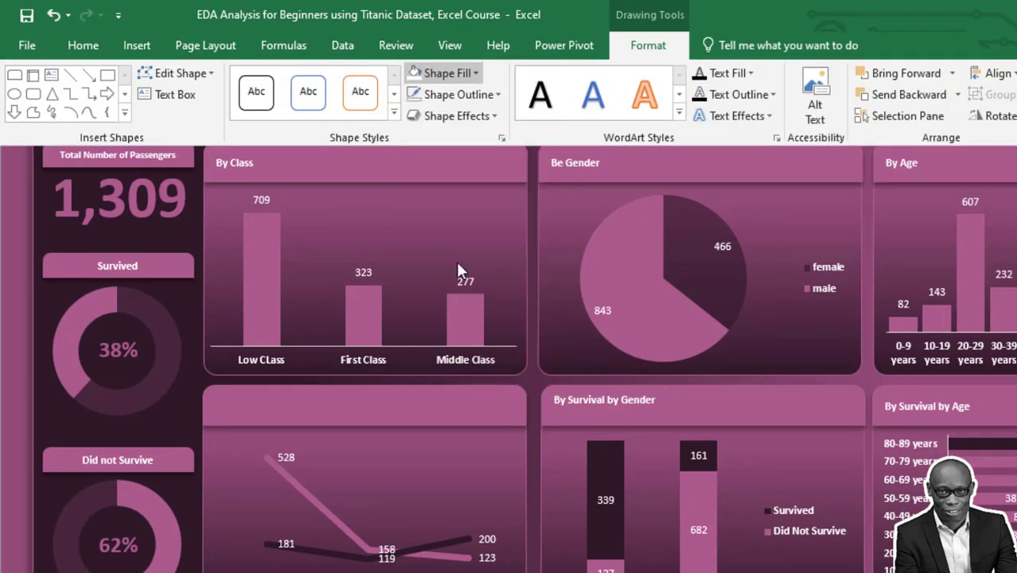
left_click(477, 94)
left_click(445, 318)
Set the font colour of the "RMS Titanic" title to white
left_click(82, 46)
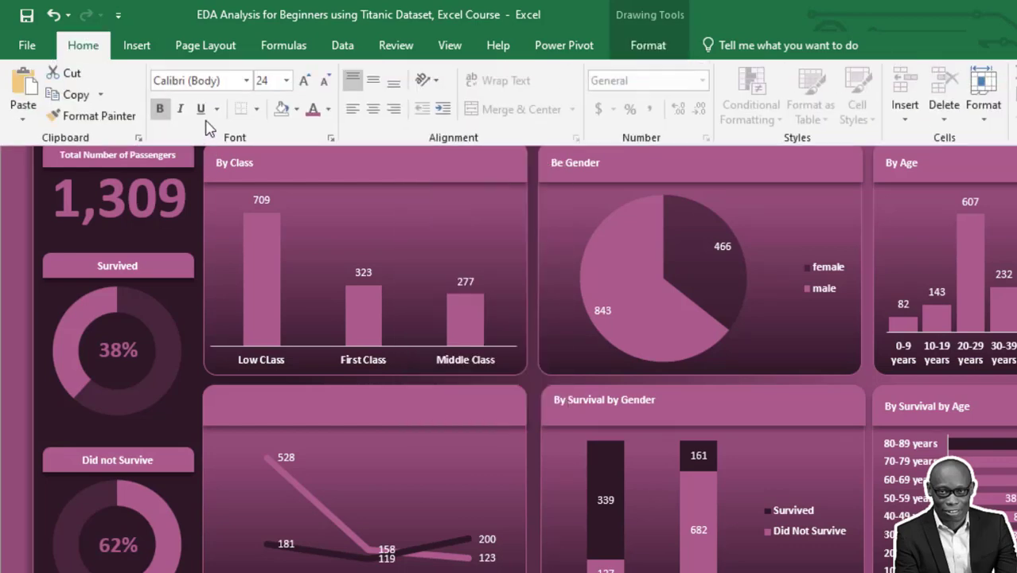
left_click(296, 110)
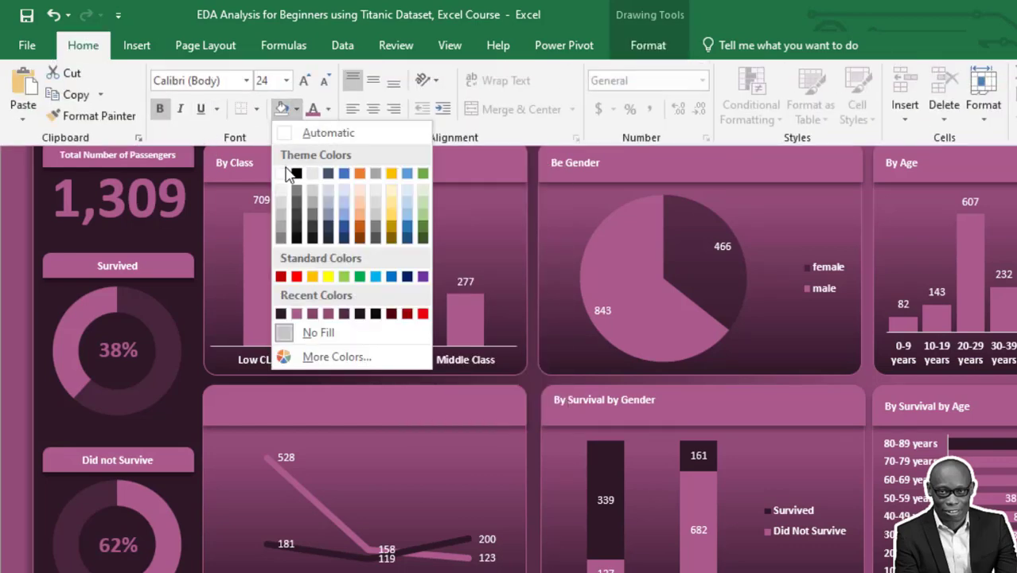
left_click(329, 109)
left_click(328, 109)
left_click(314, 175)
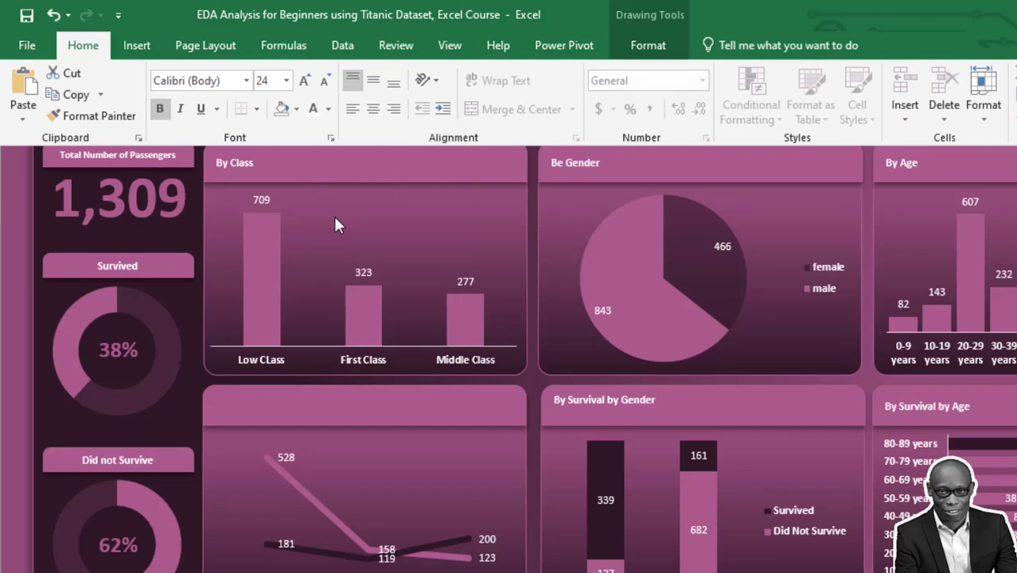
Break the title into "RMS" and "Titanic" on separate lines, undo the box's move and paste a duplicate of the text box
key("Return")
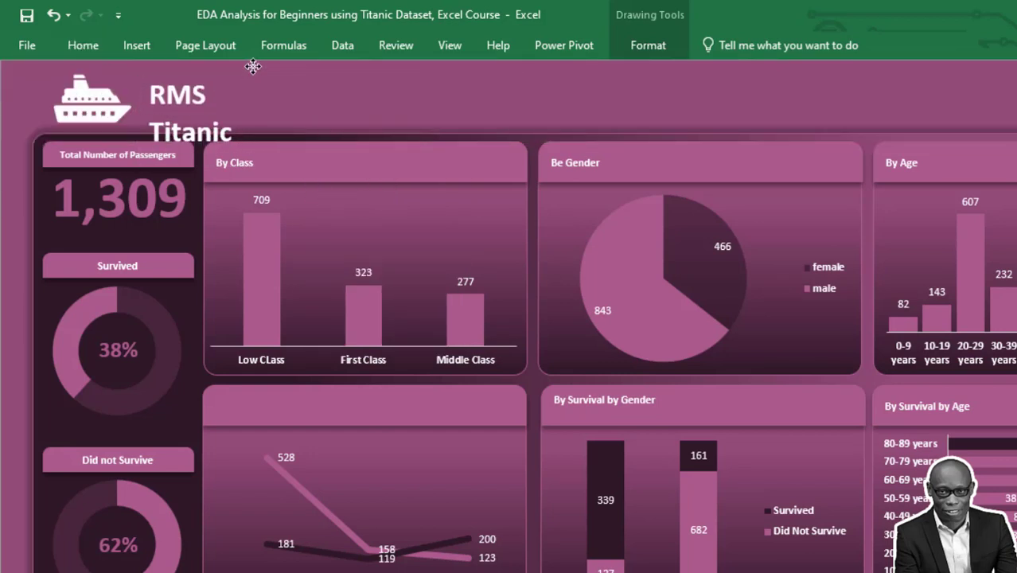
key("ctrl+z")
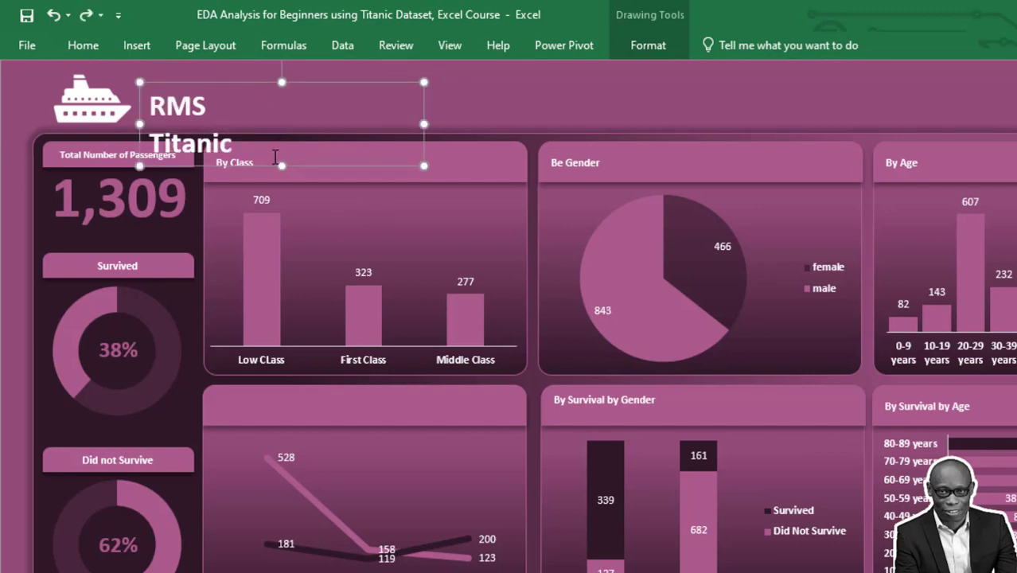
left_click(446, 114)
key("ctrl+v")
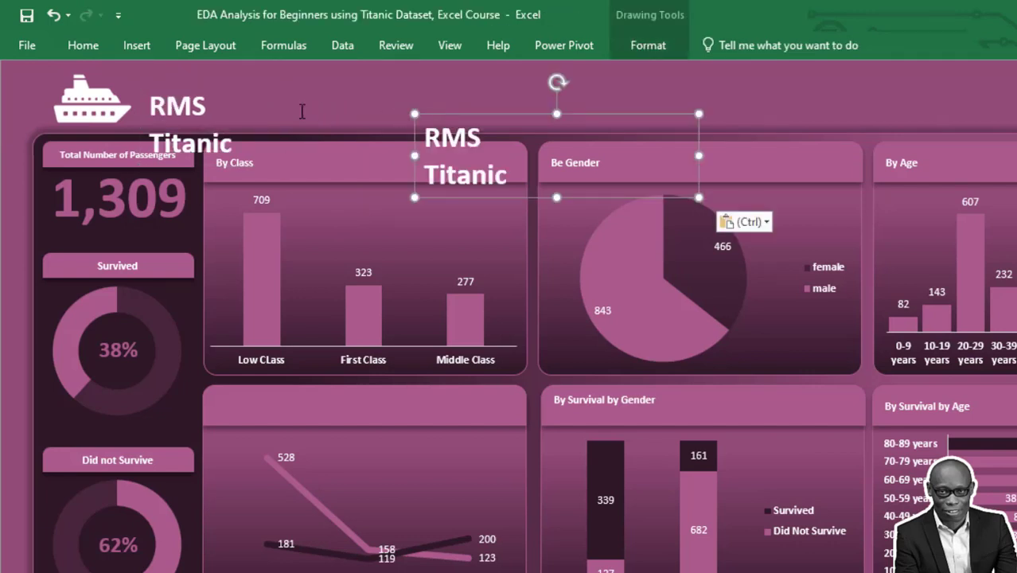
Reduce the original title text box to "RMS" and move it up beside the top of the ship icon
left_click(210, 105)
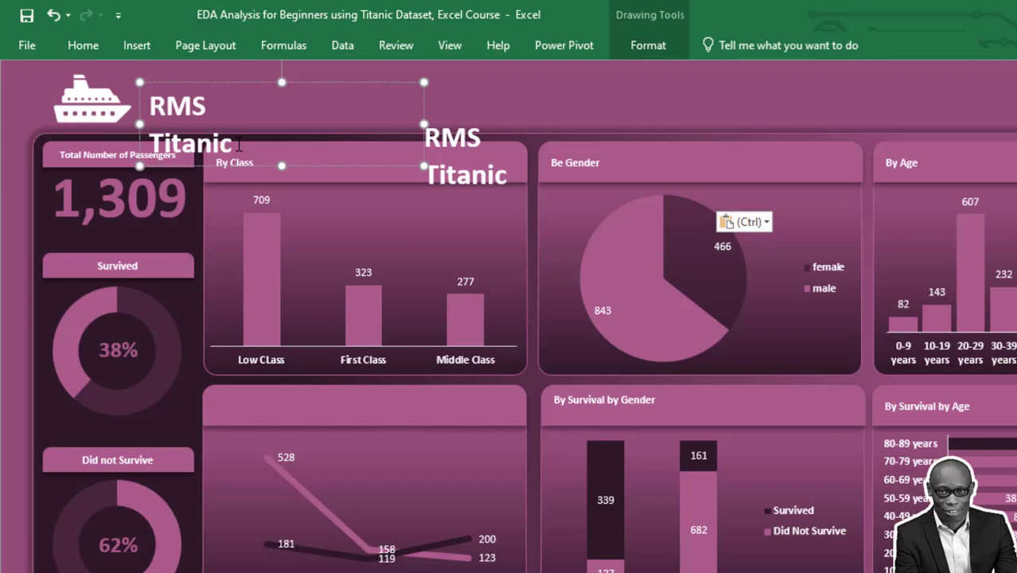
left_click_drag(238, 145, 148, 143)
key("BackSpace")
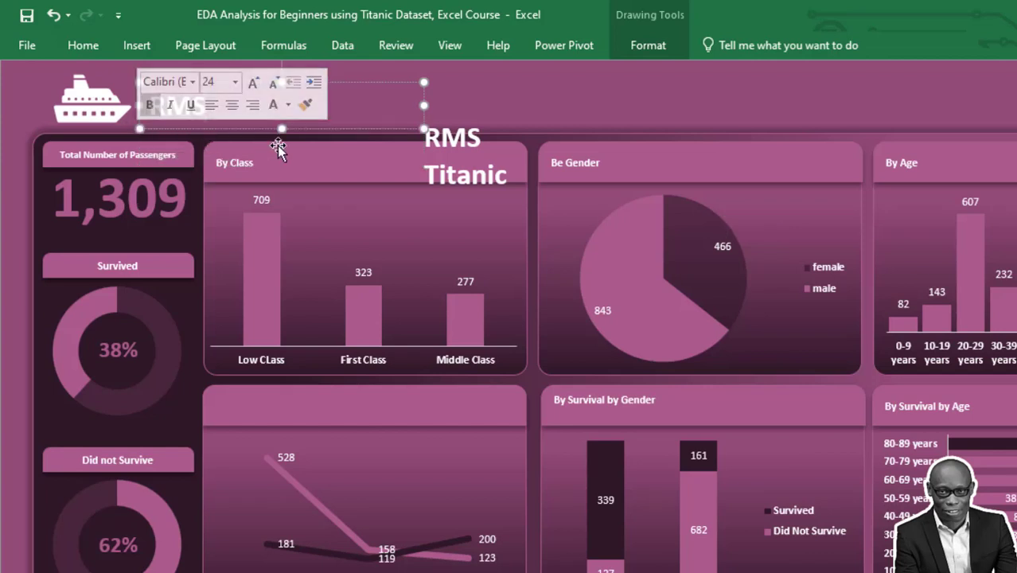
left_click(264, 136)
left_click(207, 107)
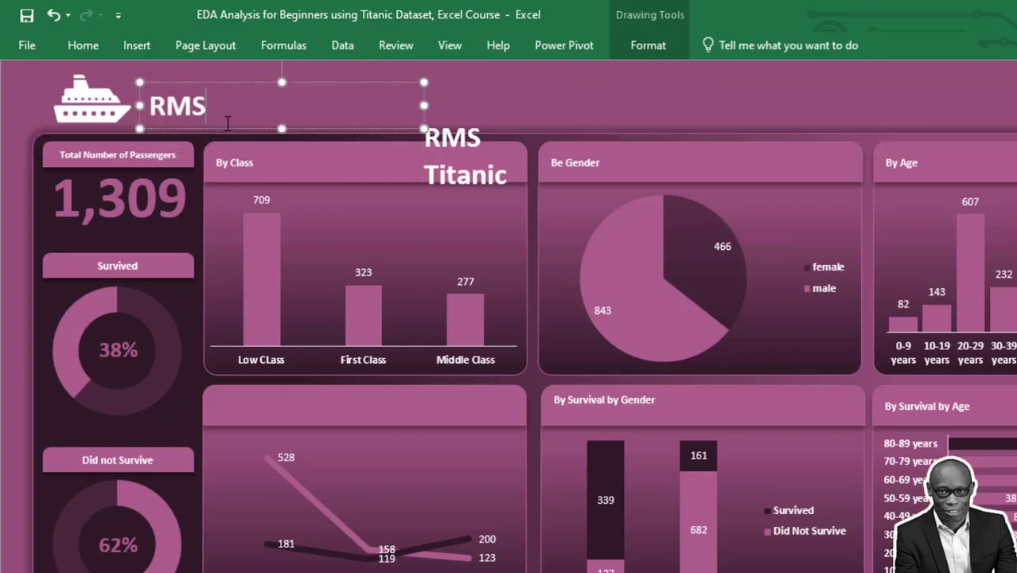
left_click_drag(238, 124, 232, 101)
Reduce the duplicated text box to "Titanic" and place it directly beneath "RMS" beside the ship icon
left_click_drag(522, 140, 398, 131)
key("Delete")
key("Delete")
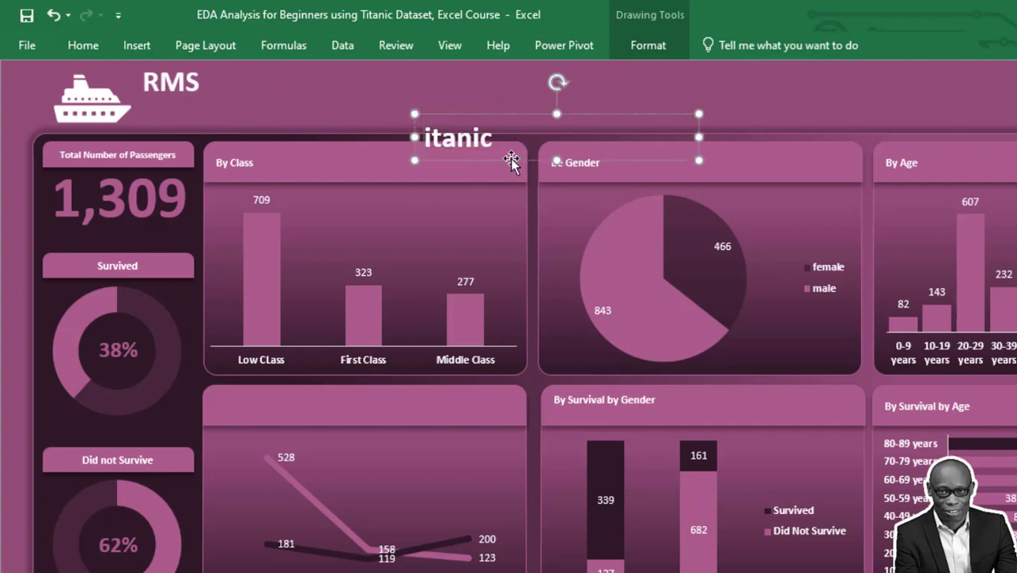
type("T")
left_click_drag(527, 160, 245, 135)
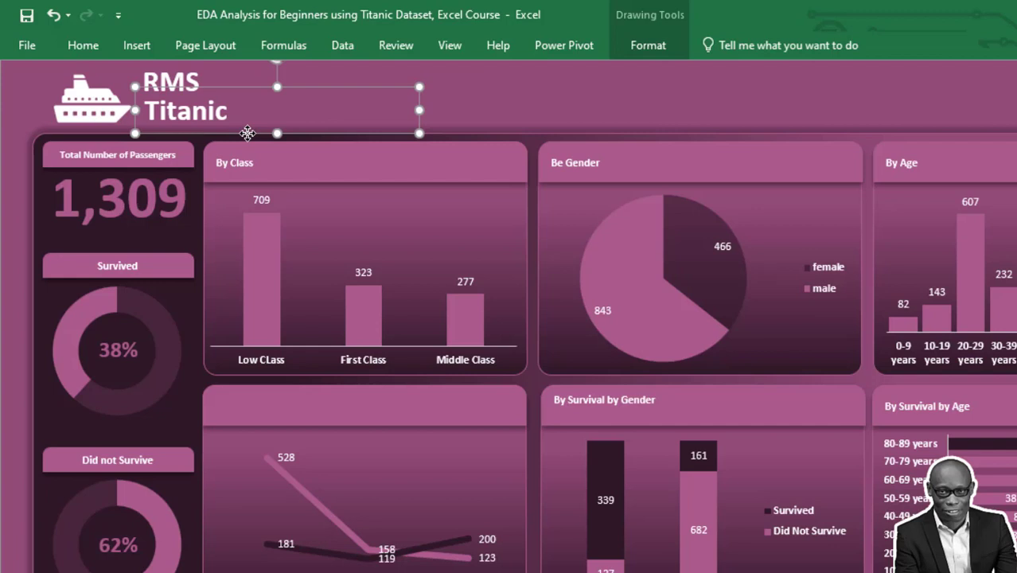
Group the "RMS" and "Titanic" text boxes and narrow the group to fit the title text
right_click(410, 85)
mouse_move(430, 193)
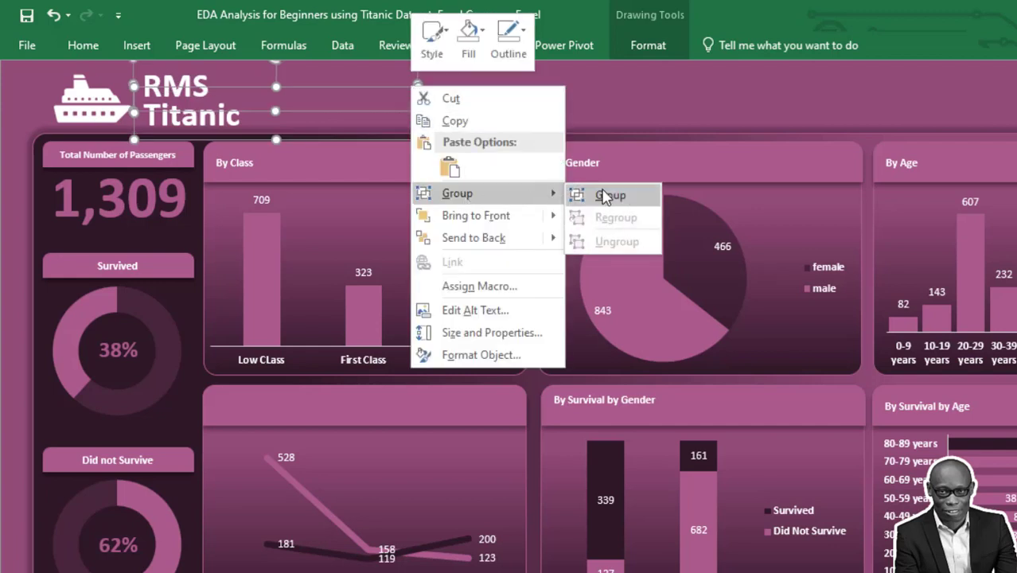
left_click(602, 196)
left_click_drag(428, 99, 268, 101)
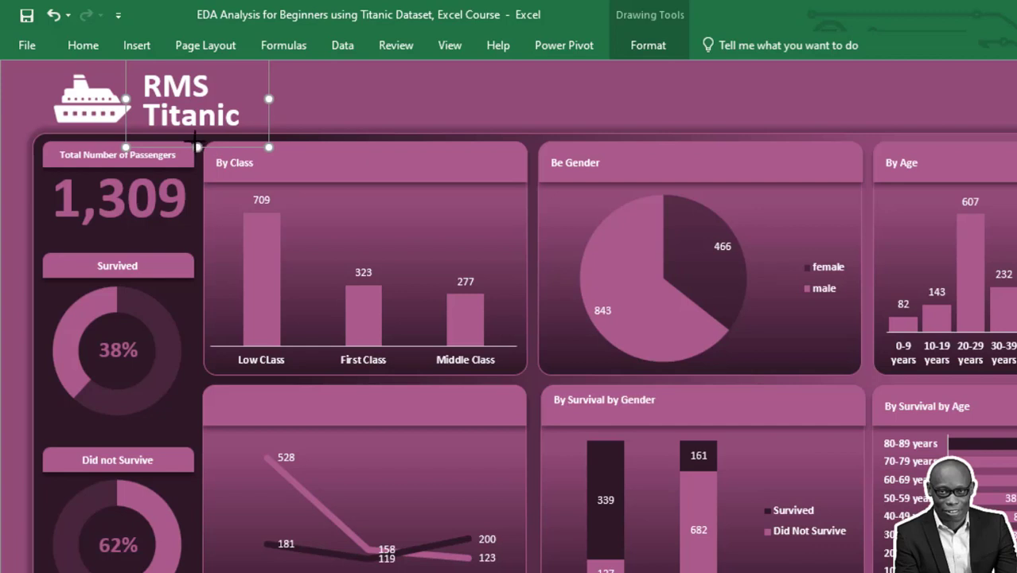
Set the ship icon's fill to the recently used dark purple
double_click(90, 99)
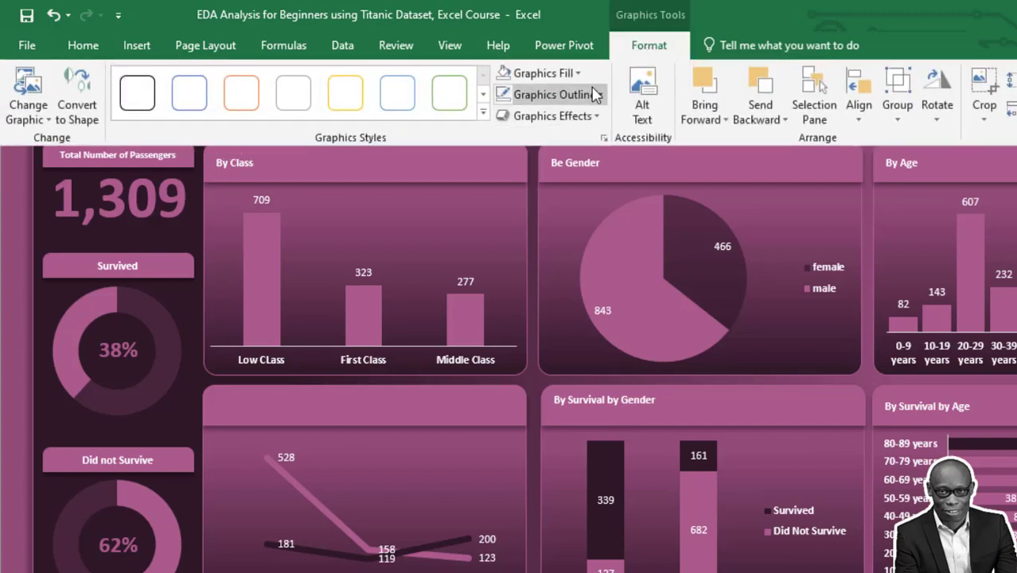
left_click(547, 74)
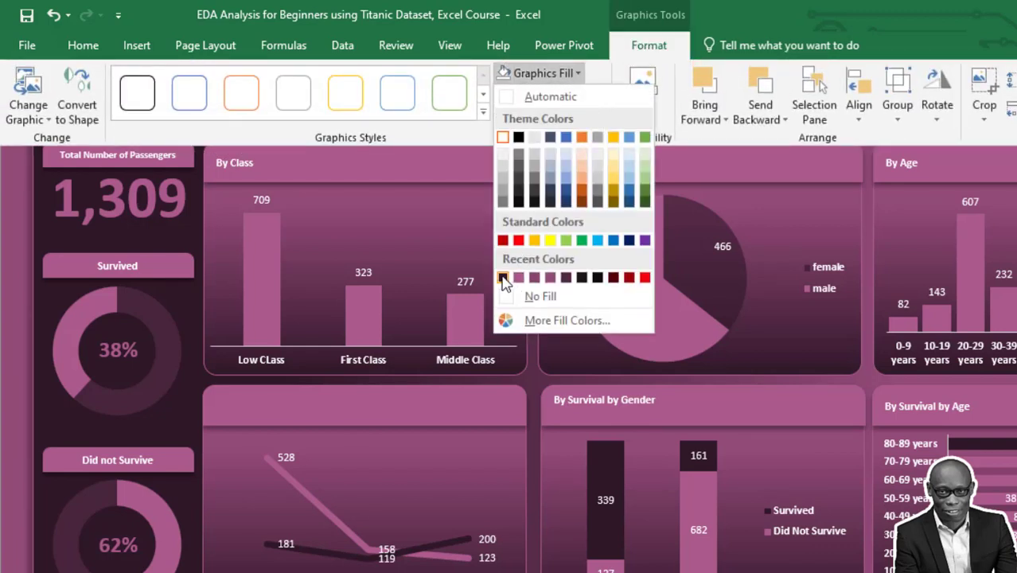
left_click(502, 277)
Set the text fill of the grouped "RMS Titanic" title to the recently used dark purple and deselect it
left_click(217, 111)
left_click(239, 98)
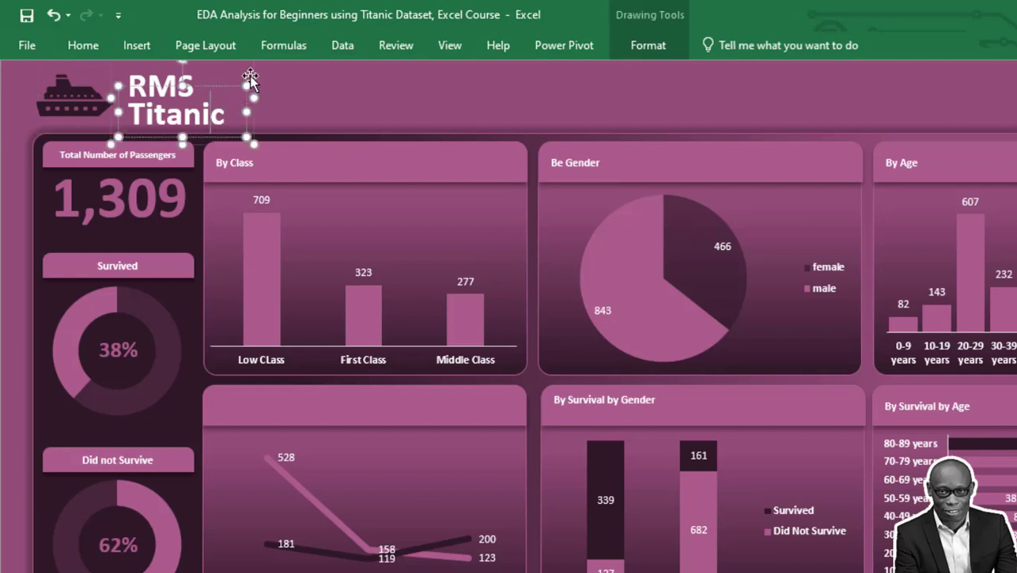
left_click(640, 48)
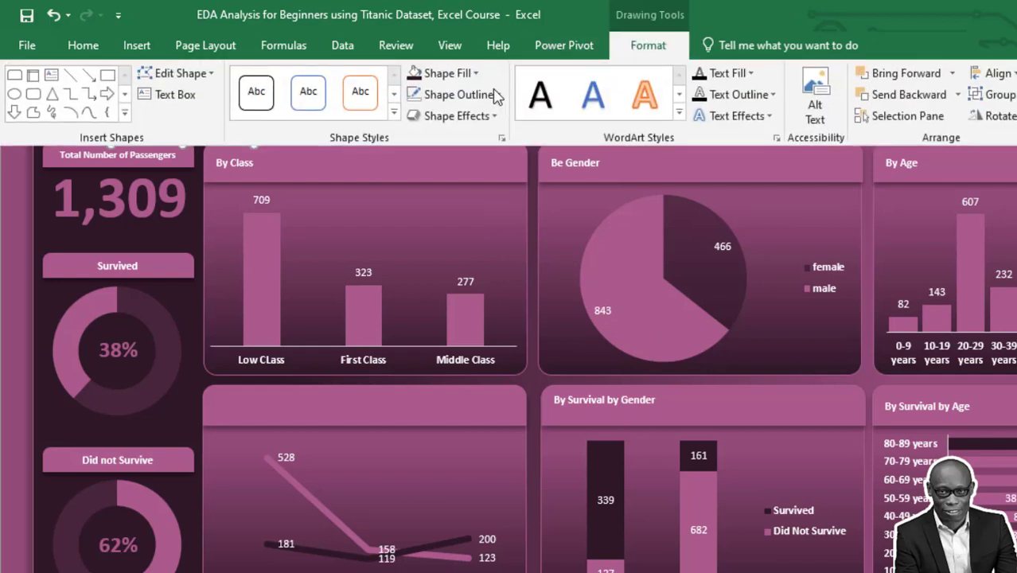
left_click(748, 73)
left_click(706, 277)
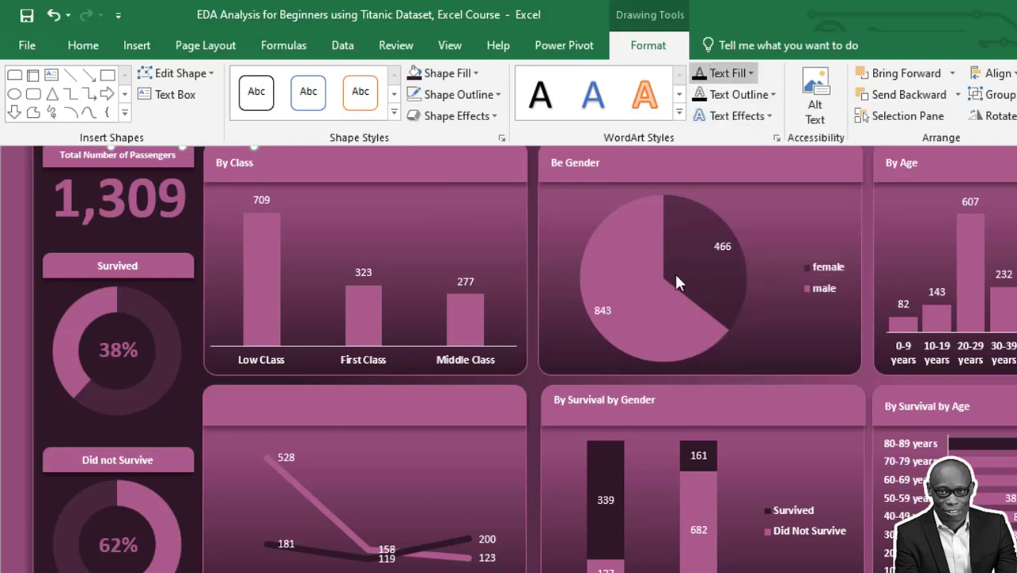
left_click(531, 111)
key("Left")
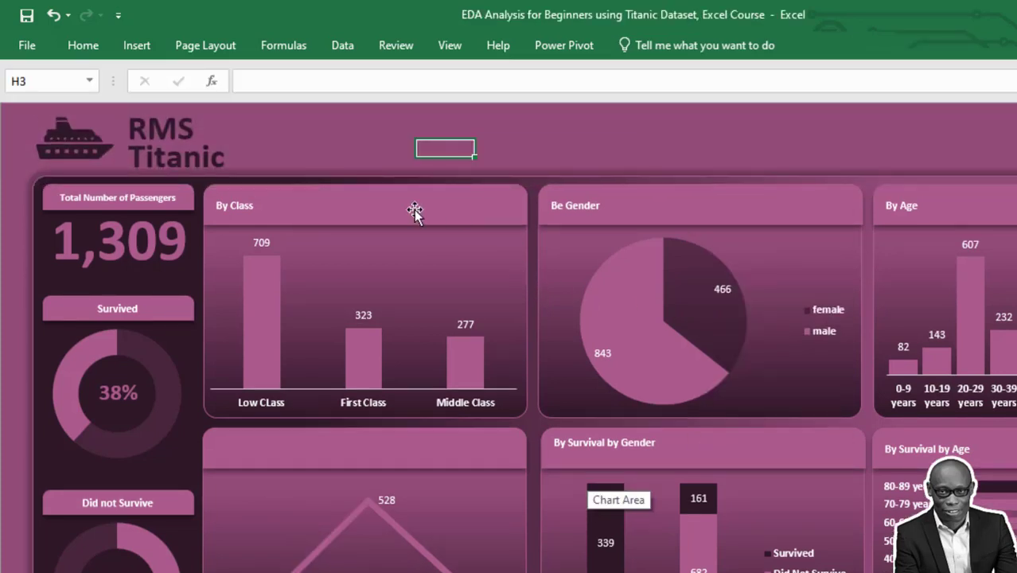
Insert a new_pclass slicer from the By Class chart, move it up into the header and shorten it to its three items
left_click(460, 253)
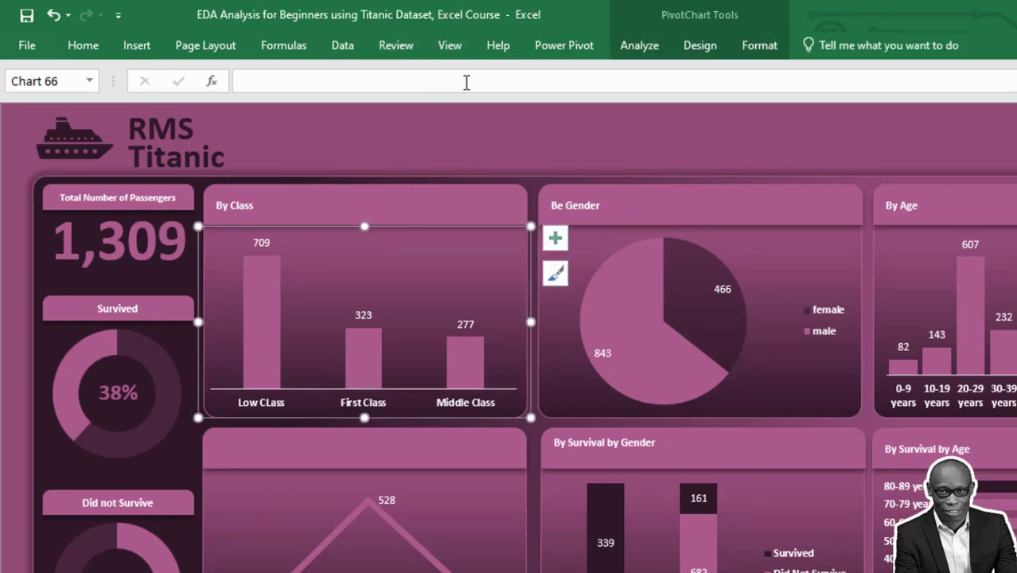
left_click(639, 45)
left_click(377, 97)
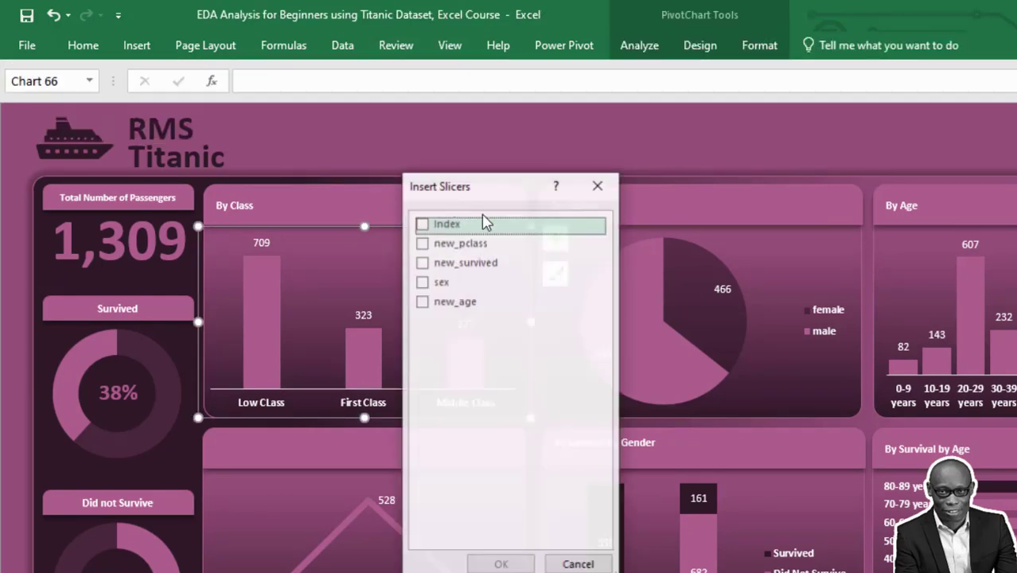
left_click(421, 243)
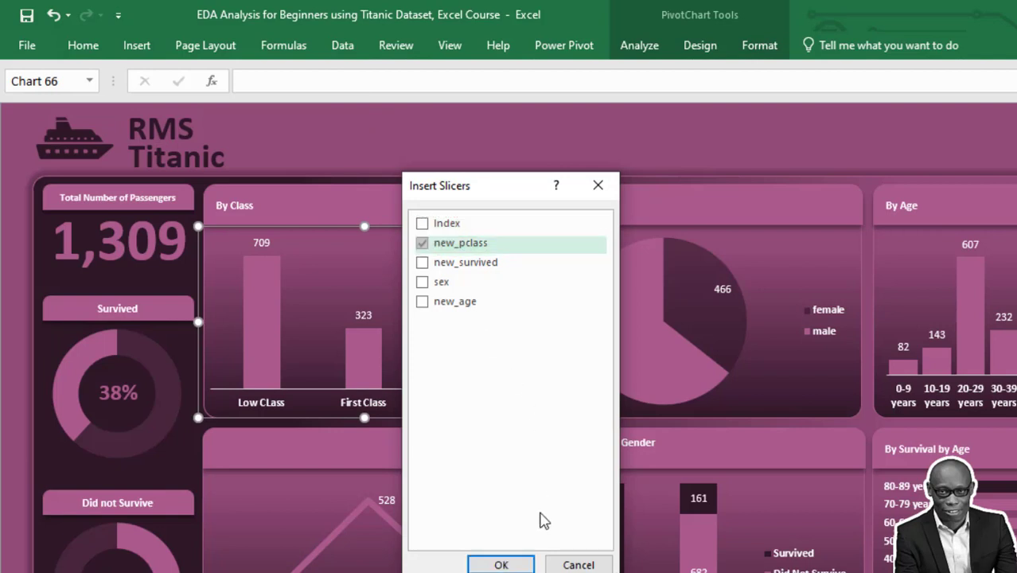
left_click(501, 565)
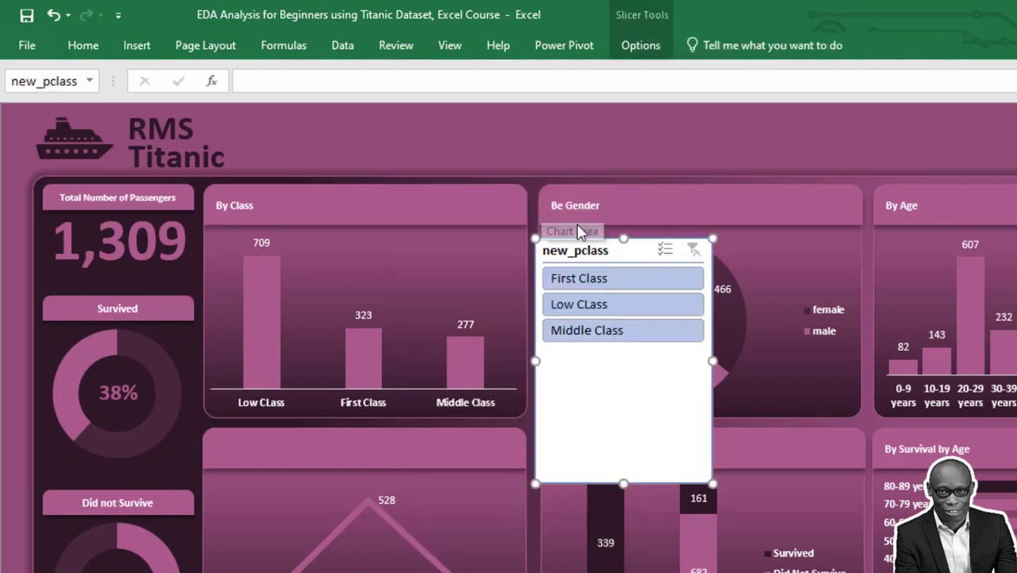
left_click_drag(579, 248, 517, 97)
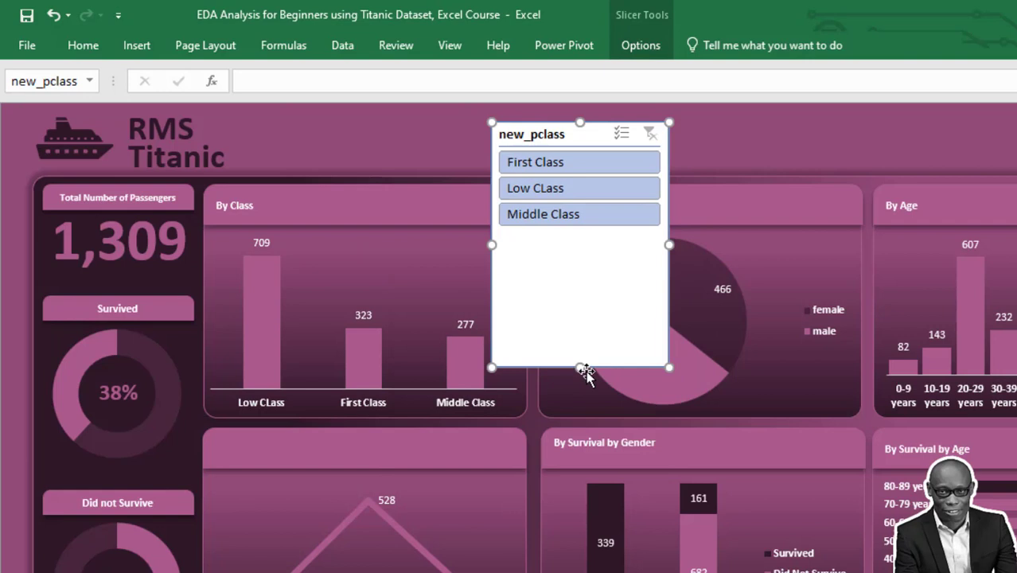
left_click_drag(581, 366, 591, 243)
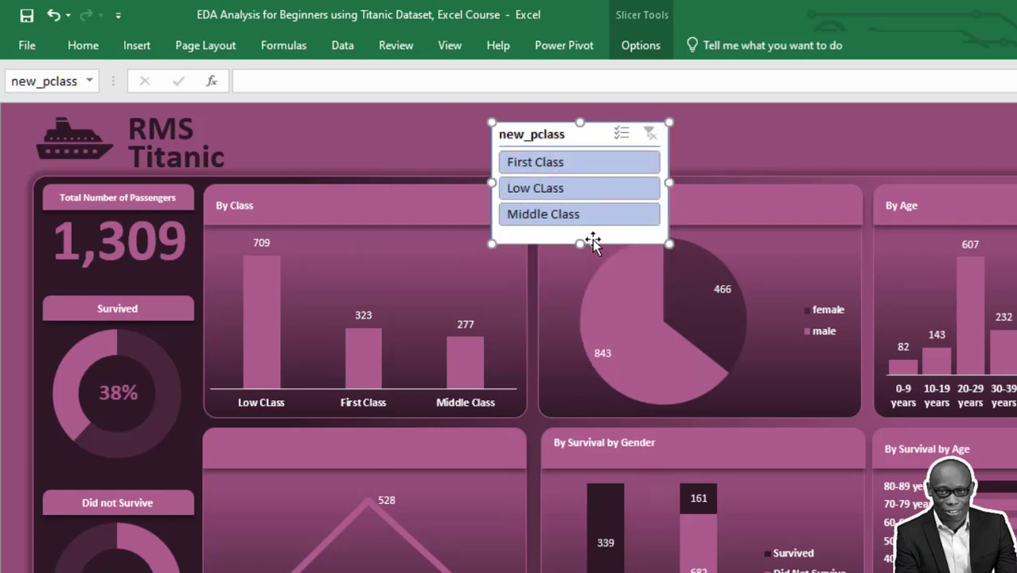
Connect the new_pclass slicer to all the pivot tables on the Age, Class, Gender and Survival sheets
right_click(553, 135)
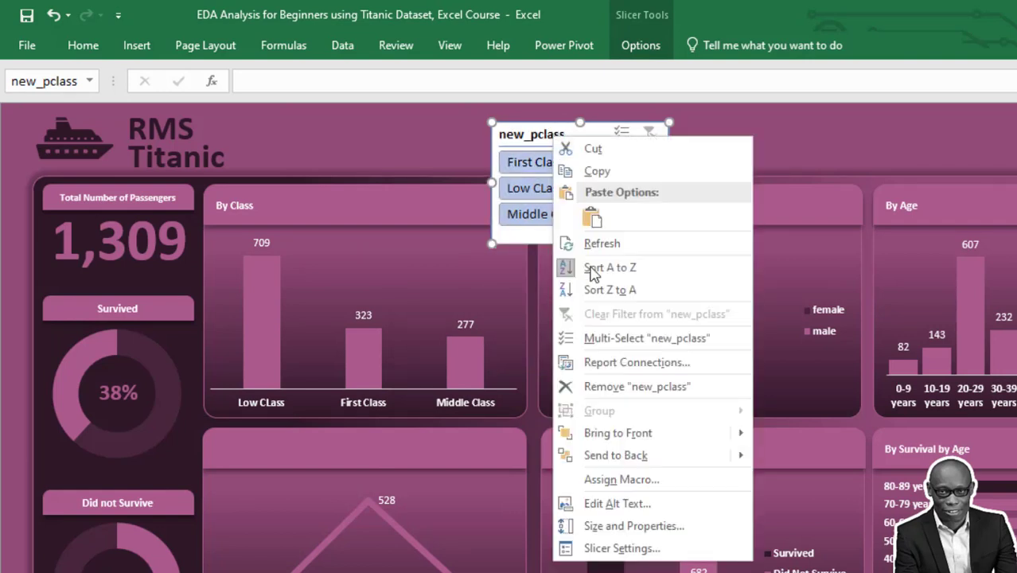
left_click(637, 362)
left_click(490, 368)
left_click(490, 385)
left_click(490, 401)
left_click(490, 418)
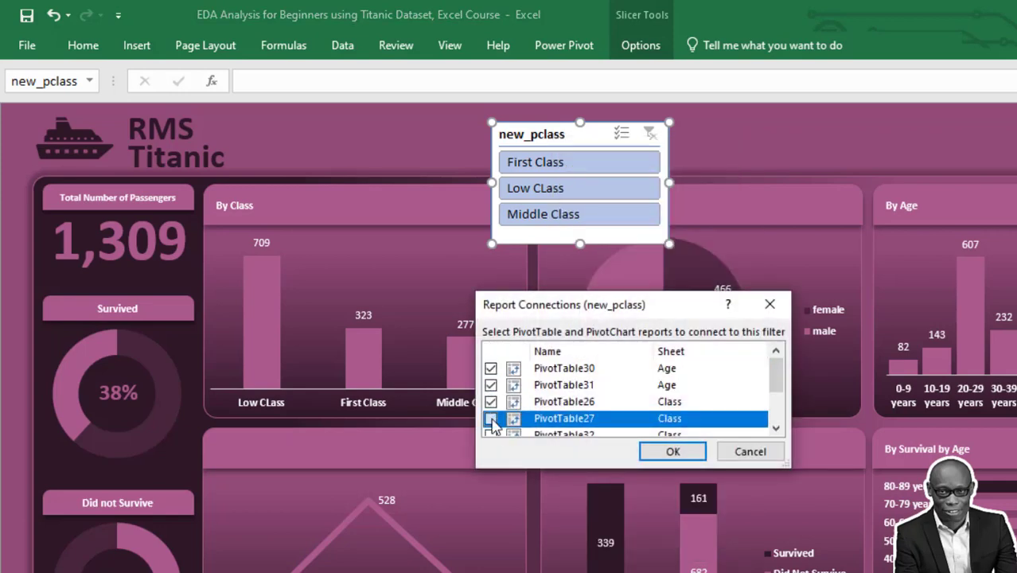
left_click(490, 435)
scroll(512, 412, "down", 1)
left_click(491, 405)
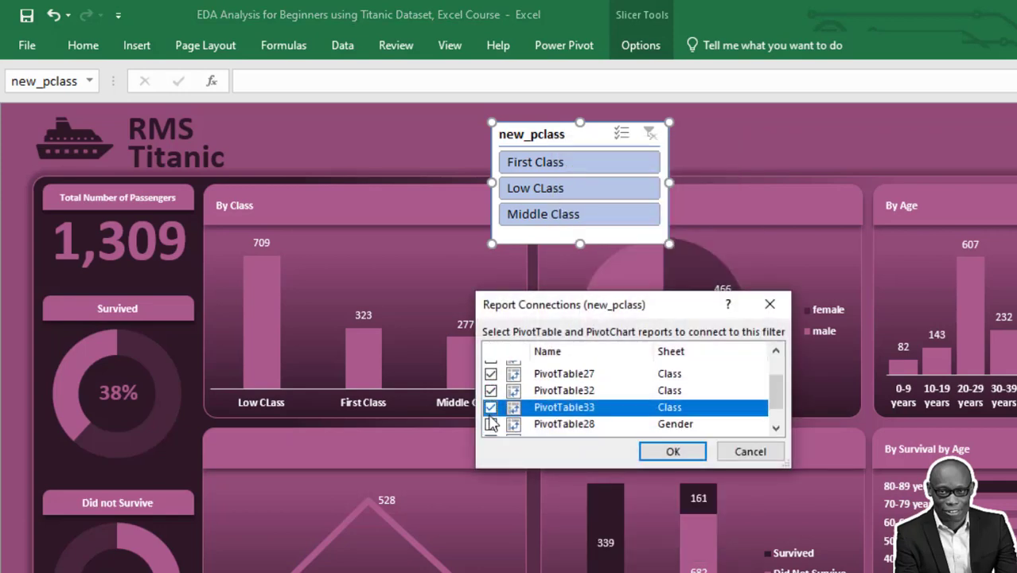
left_click(490, 422)
scroll(514, 406, "down", 1)
left_click(491, 410)
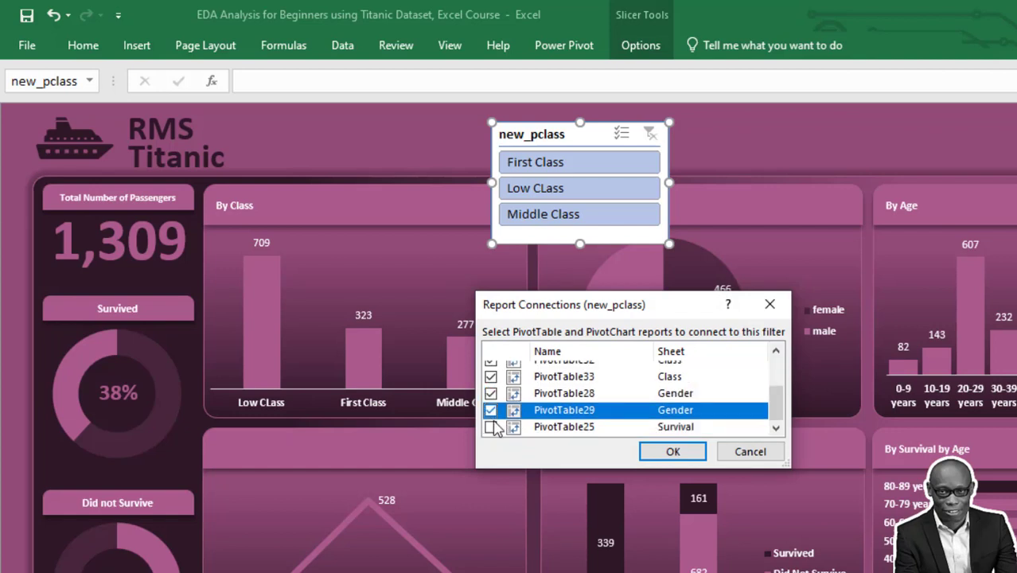
left_click(490, 427)
left_click(675, 453)
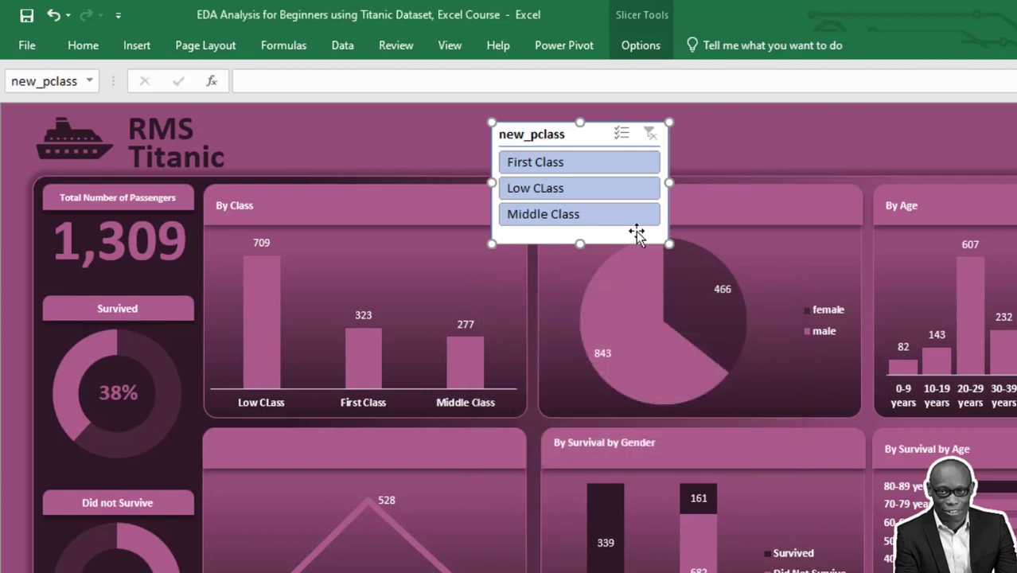
Move the new_pclass slicer toward the title and test it with First Class, Low CLass, Middle Class and First Class again
left_click_drag(495, 137, 432, 124)
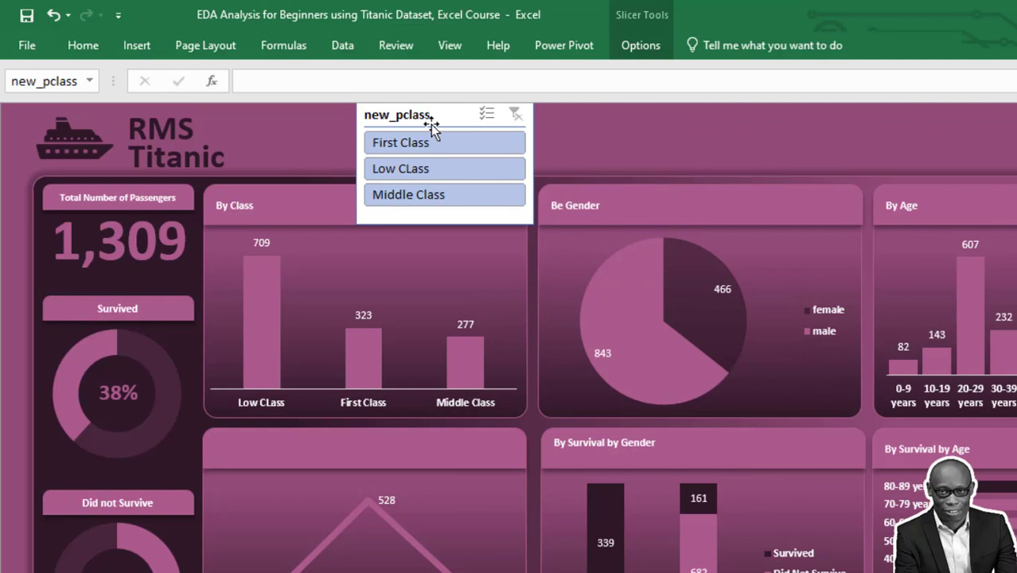
left_click(430, 148)
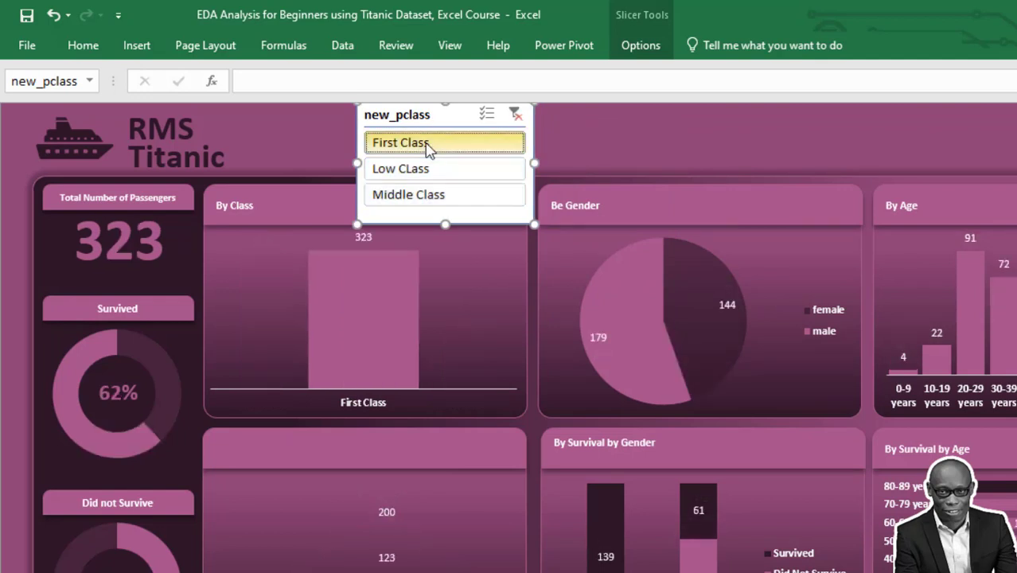
left_click(450, 171)
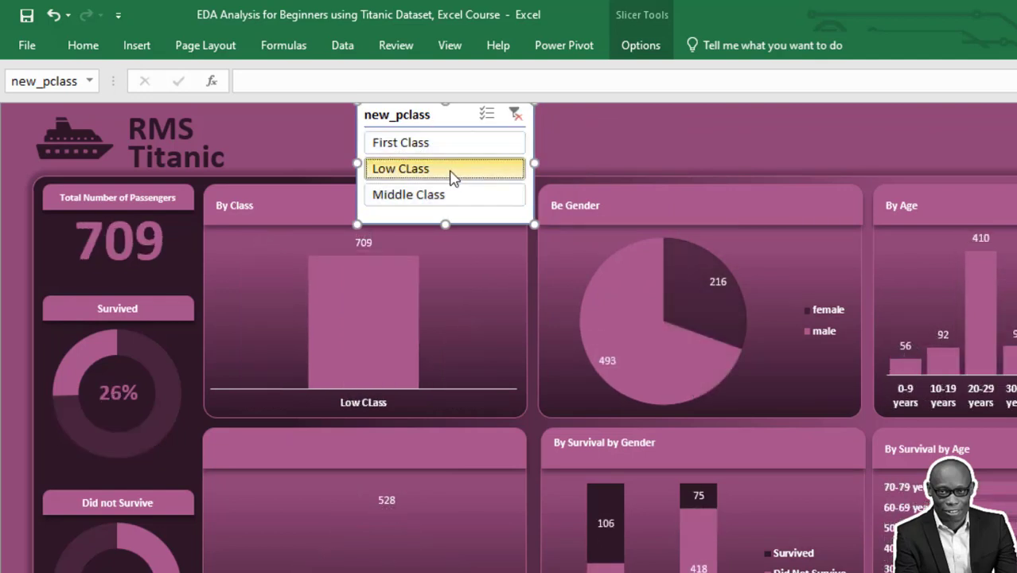
left_click(432, 194)
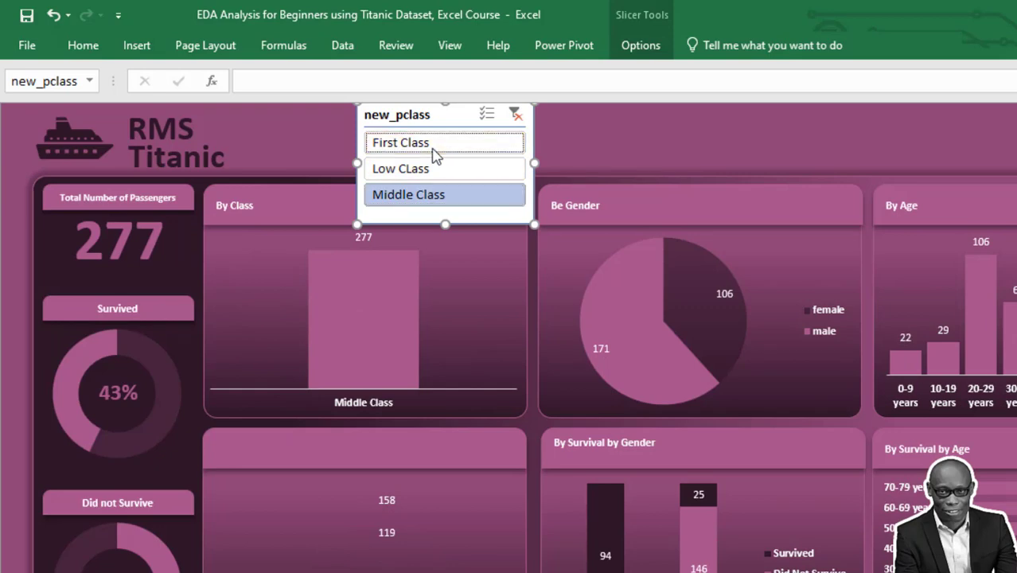
left_click(433, 148)
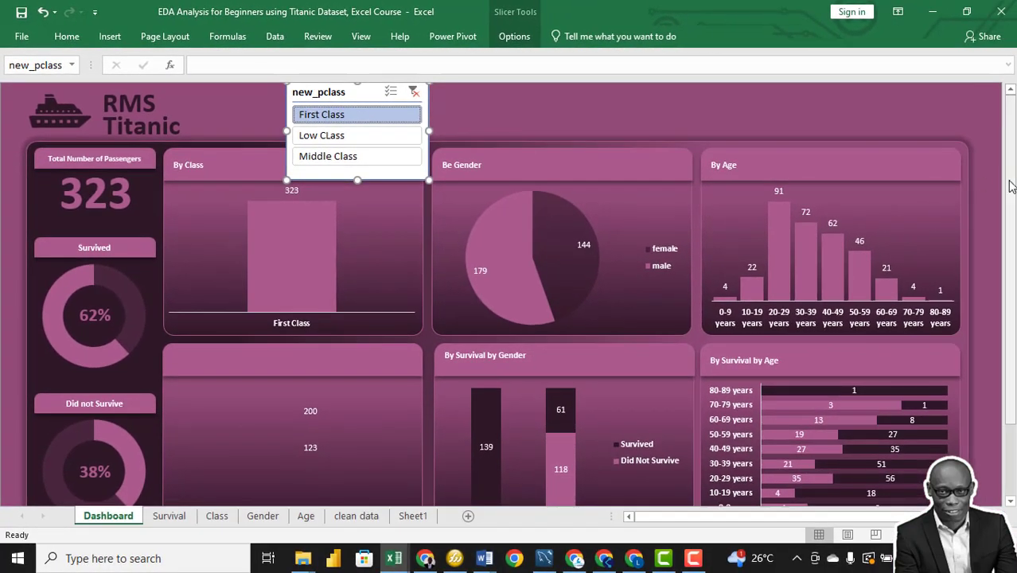
Change the By Survival by Gender chart to a Stacked Column chart
left_click_drag(1011, 186, 1010, 191)
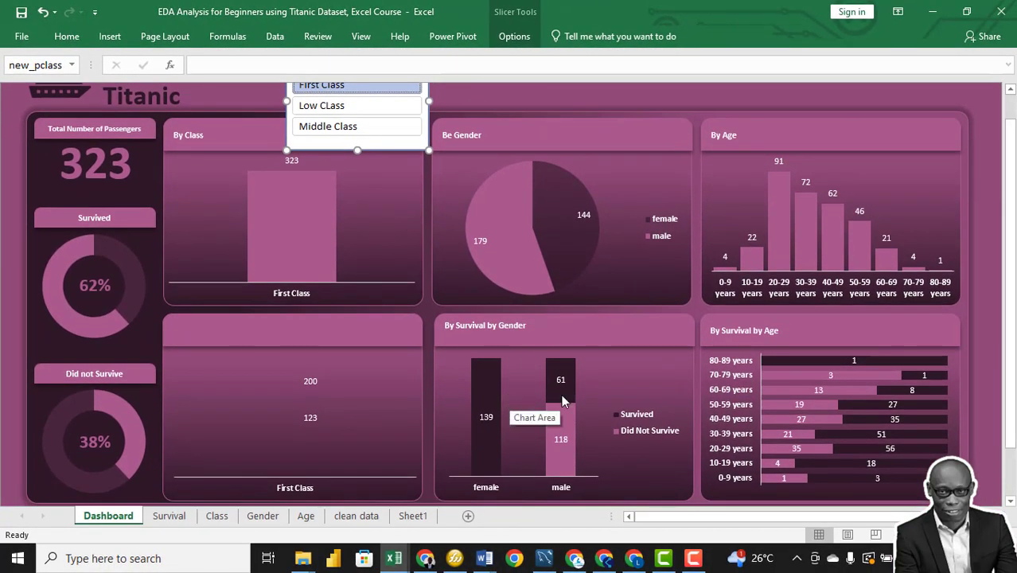
left_click(562, 402)
right_click(621, 375)
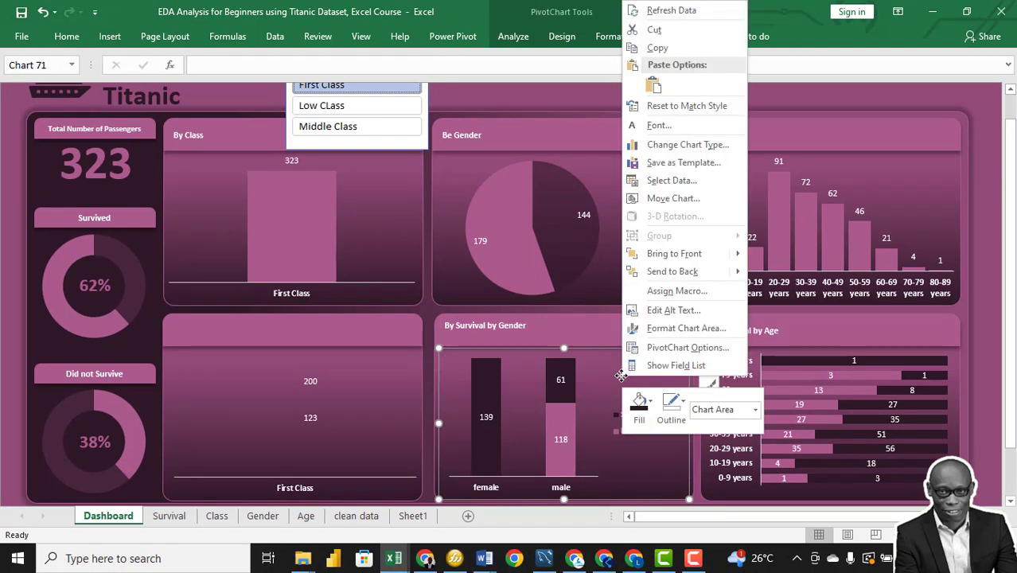
left_click(562, 36)
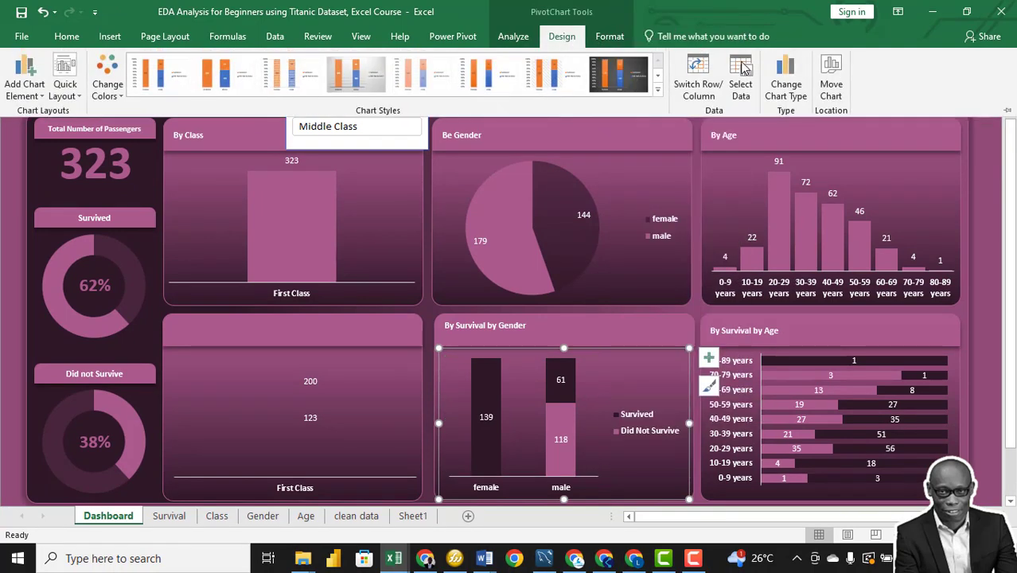
left_click(780, 90)
left_click(454, 121)
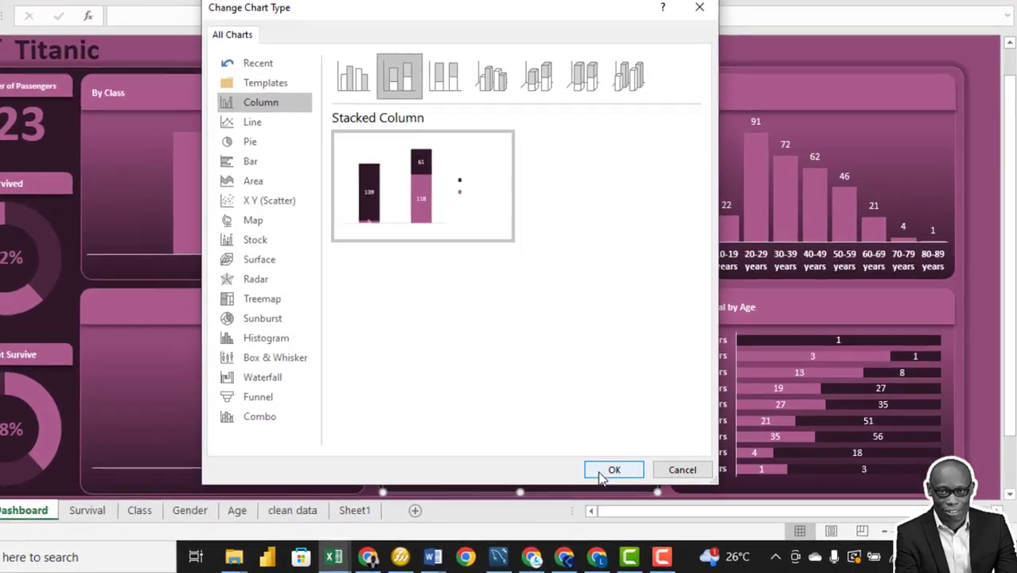
left_click(602, 472)
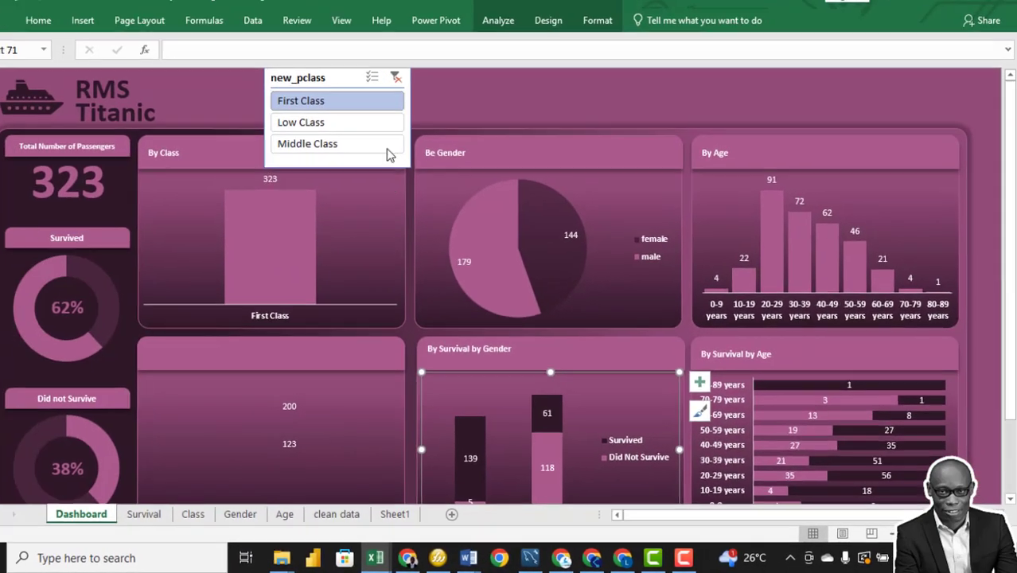
Clear the class filter, check the dashboard with First Class, Low CLass and Middle Class in turn, and clear the filter again
left_click(395, 75)
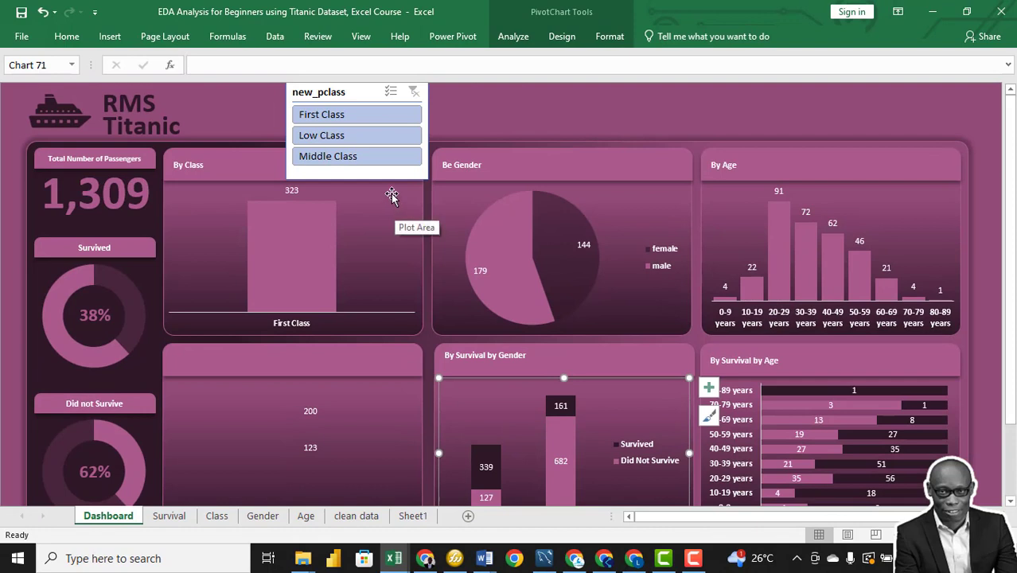
left_click(353, 115)
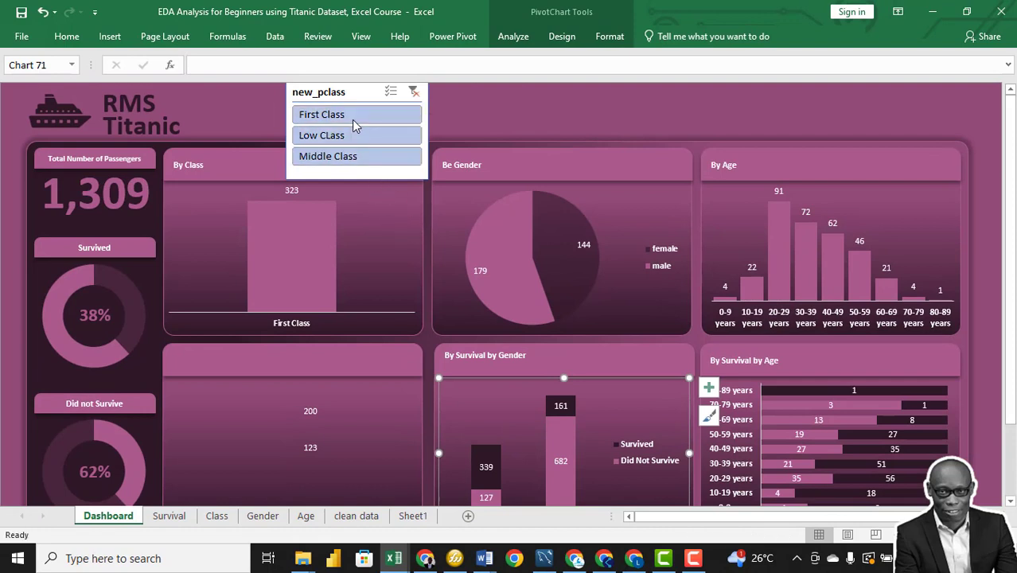
left_click(351, 135, "ctrl")
left_click(350, 139)
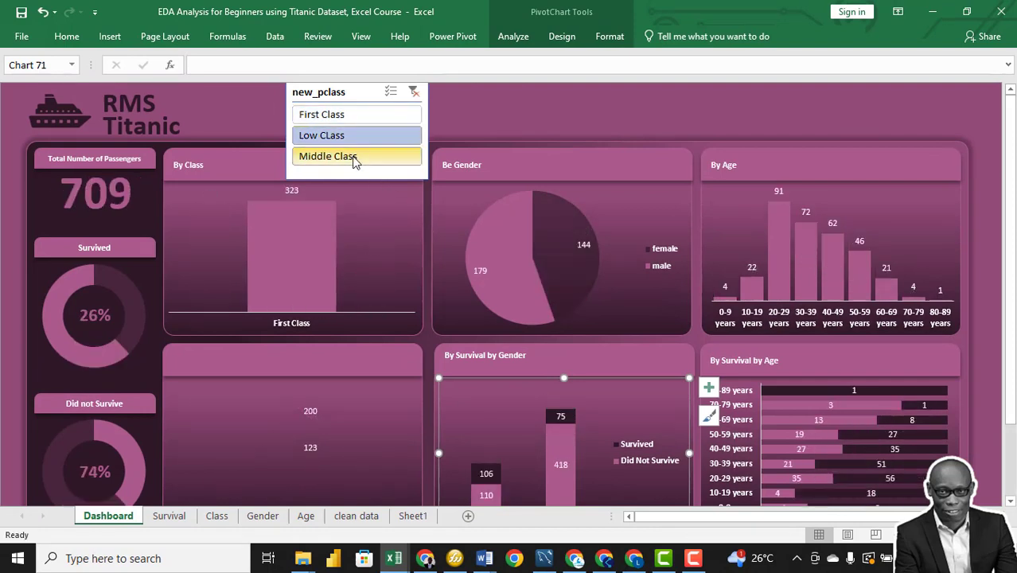
left_click(348, 159)
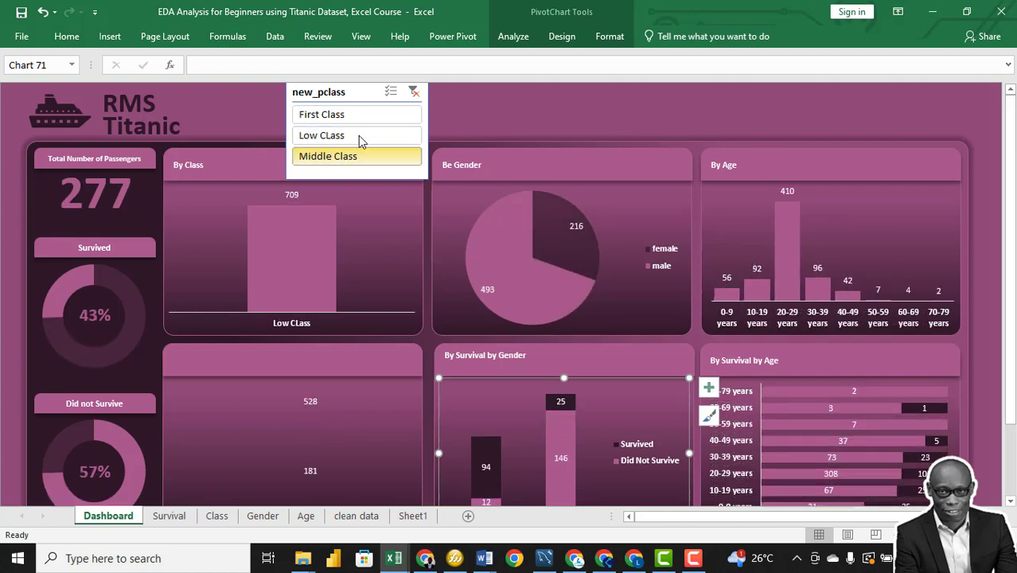
left_click(413, 91)
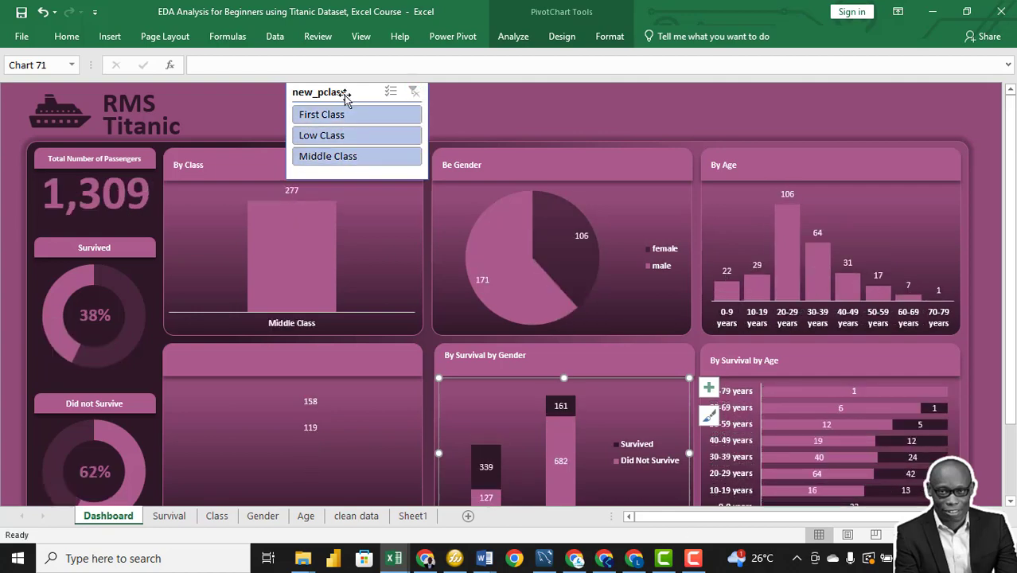
Move the new_pclass slicer closer to the "RMS Titanic" title
left_click_drag(422, 95, 341, 95)
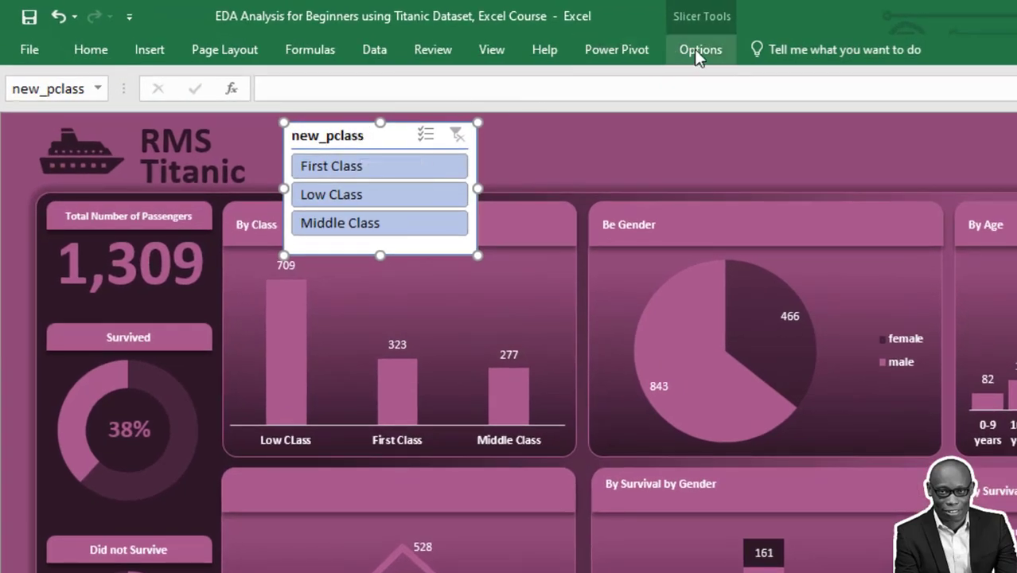
Create a new slicer style and give its Whole Slicer element a custom background colour of RGB 48, 24, 29
left_click(697, 51)
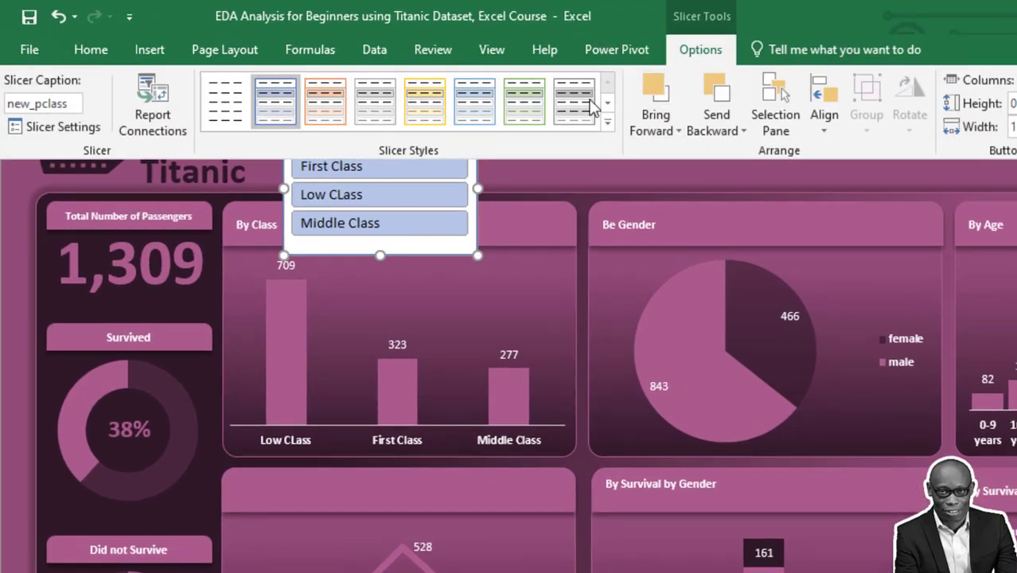
left_click(607, 121)
key("Escape")
key("Escape")
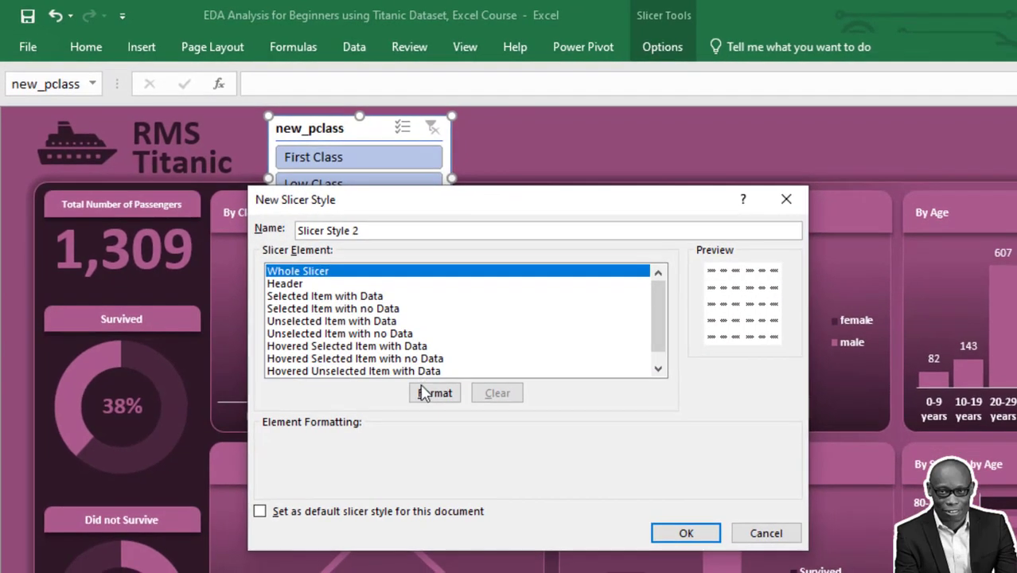
left_click(425, 394)
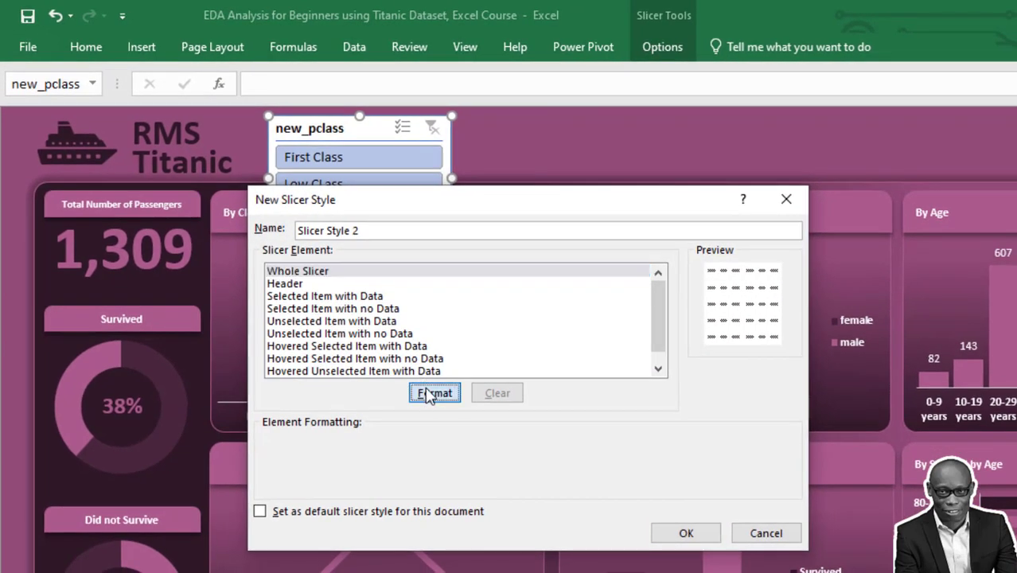
left_click(384, 212)
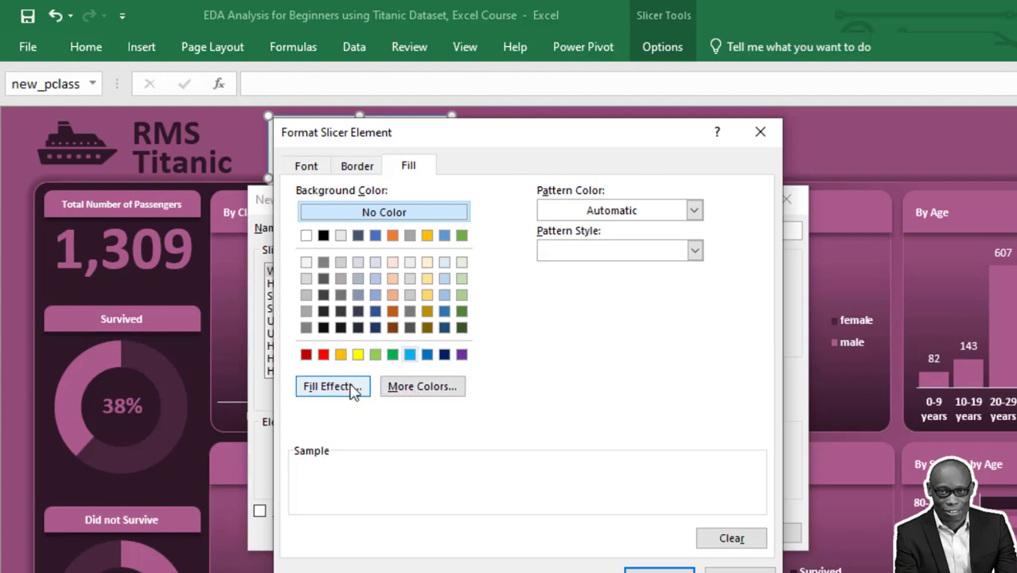
left_click(434, 387)
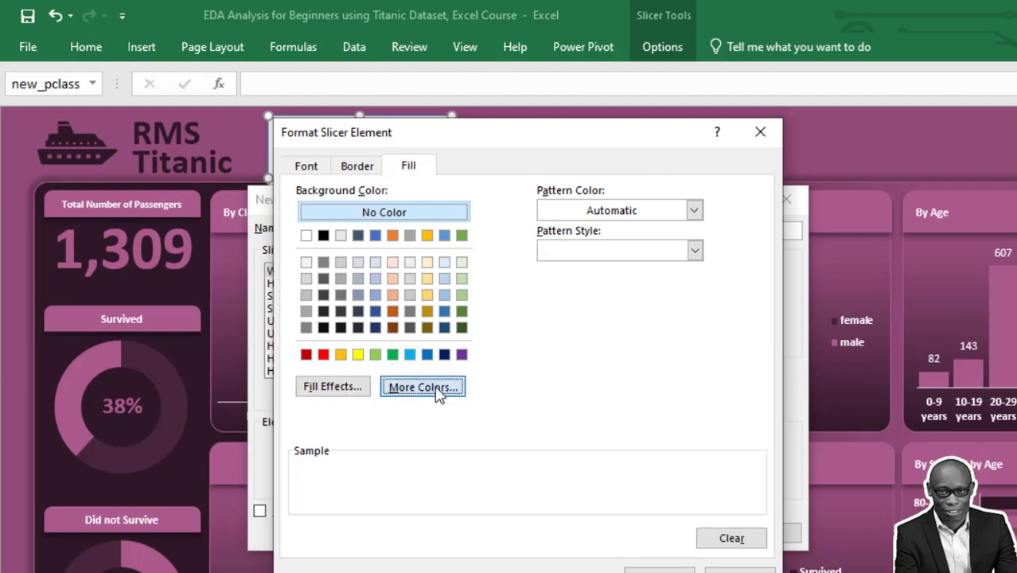
left_click(471, 232)
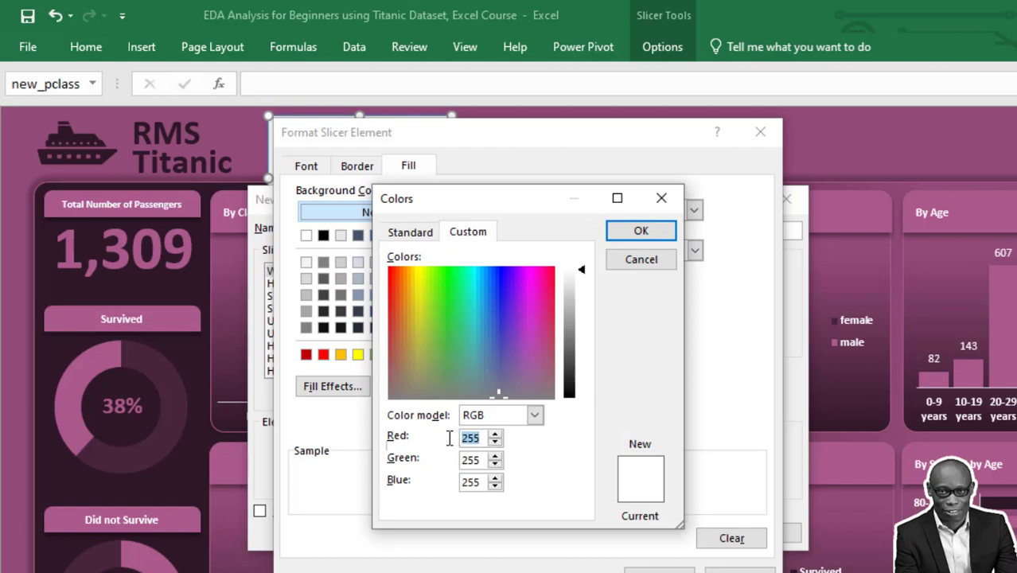
type("48")
key("Tab")
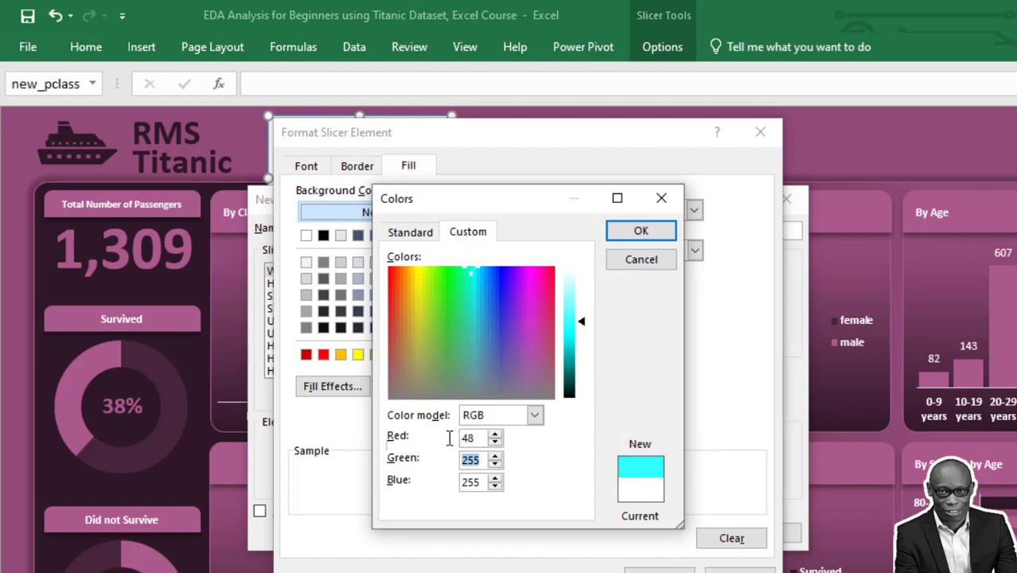
type("24")
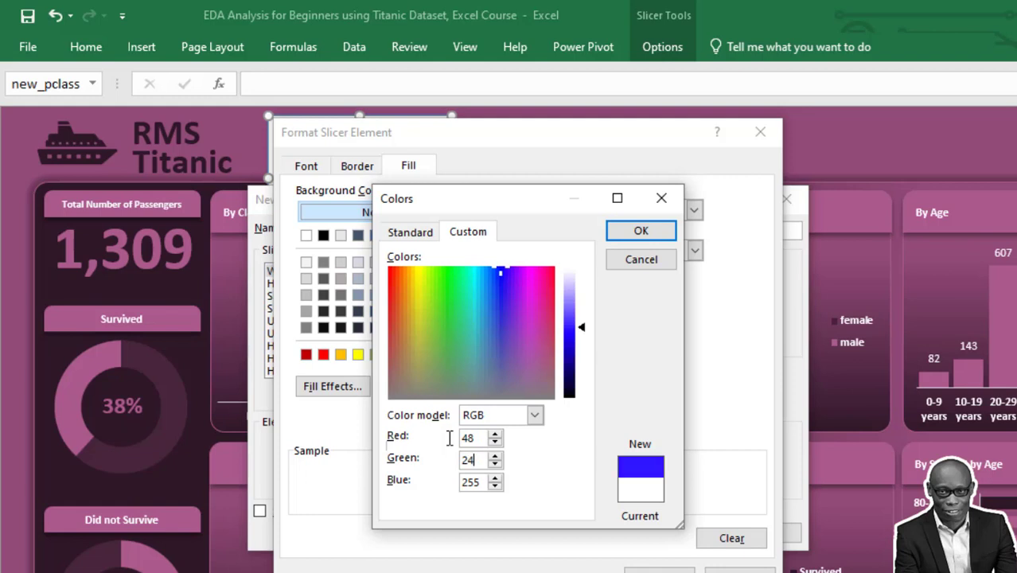
type("29")
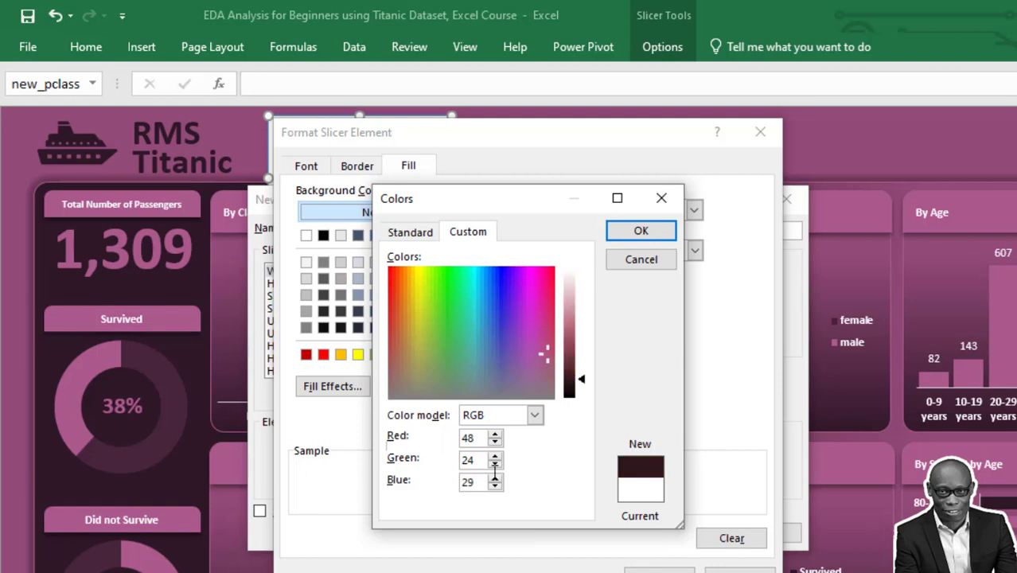
left_click(643, 233)
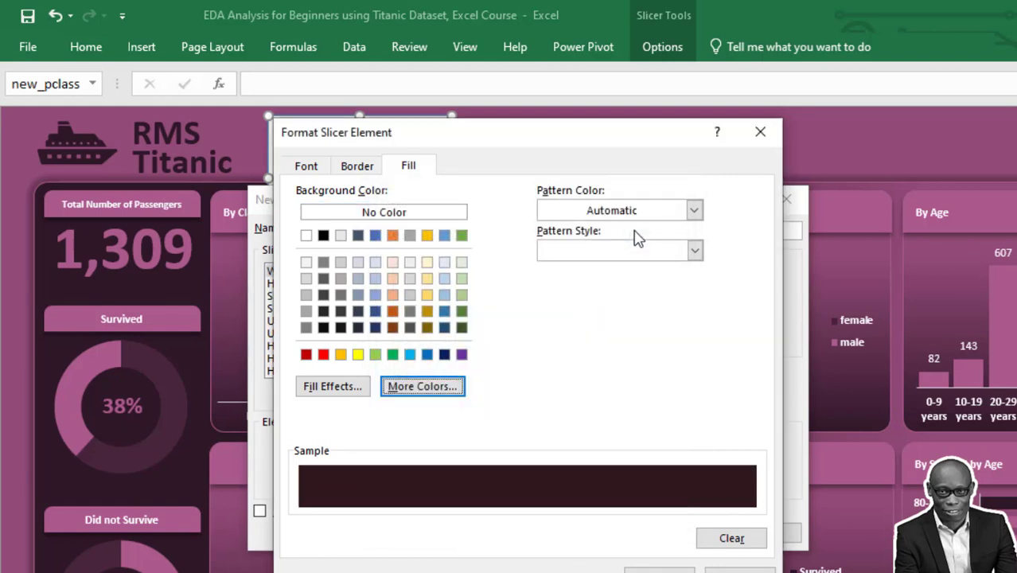
Add a thin outline border in the recent pinkish-purple colour to the Whole Slicer element
left_click(357, 168)
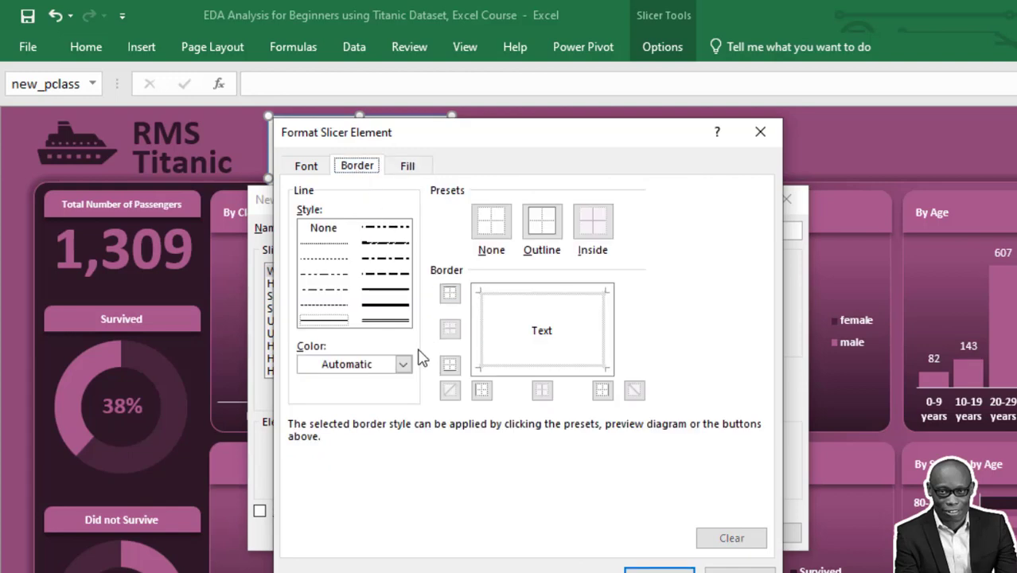
left_click(545, 226)
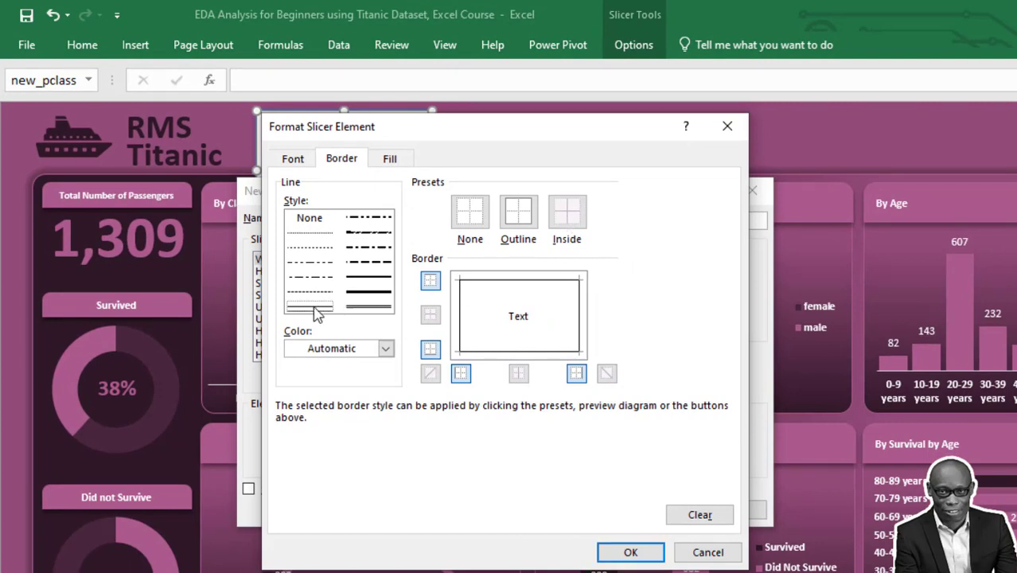
left_click(385, 349)
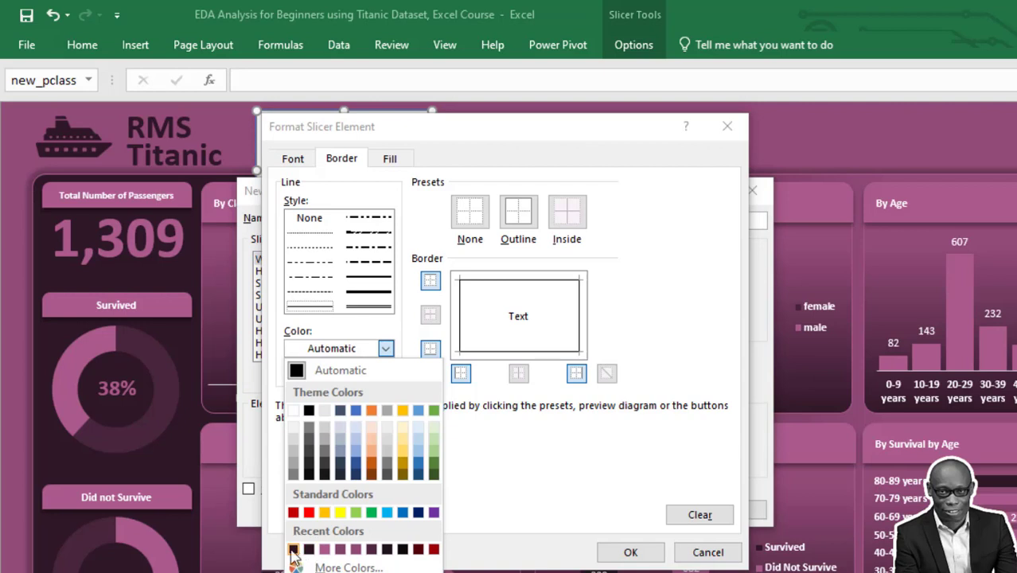
left_click(324, 550)
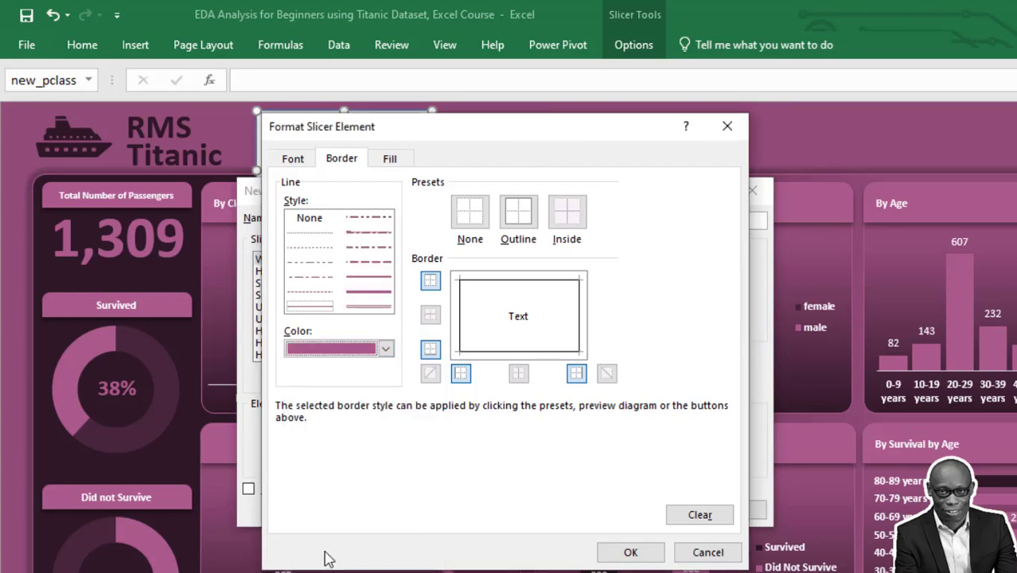
left_click(522, 235)
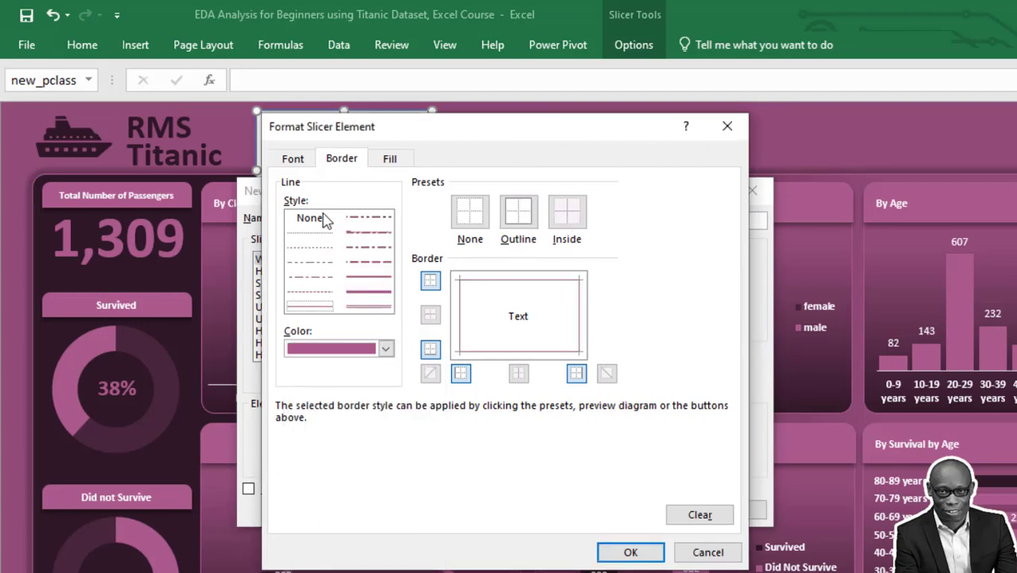
Set the Whole Slicer font colour to white and save the new slicer style
left_click(292, 159)
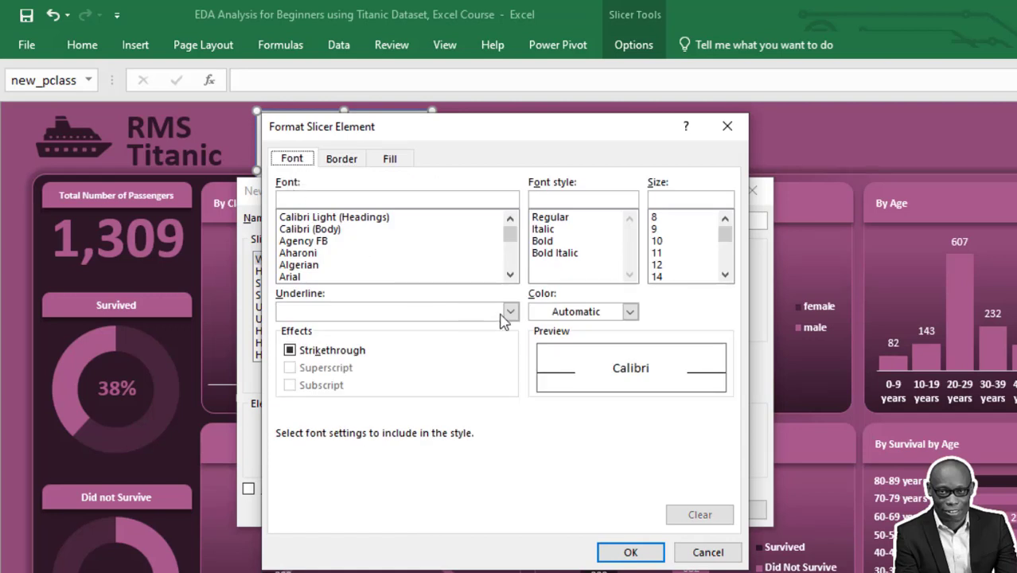
left_click(628, 313)
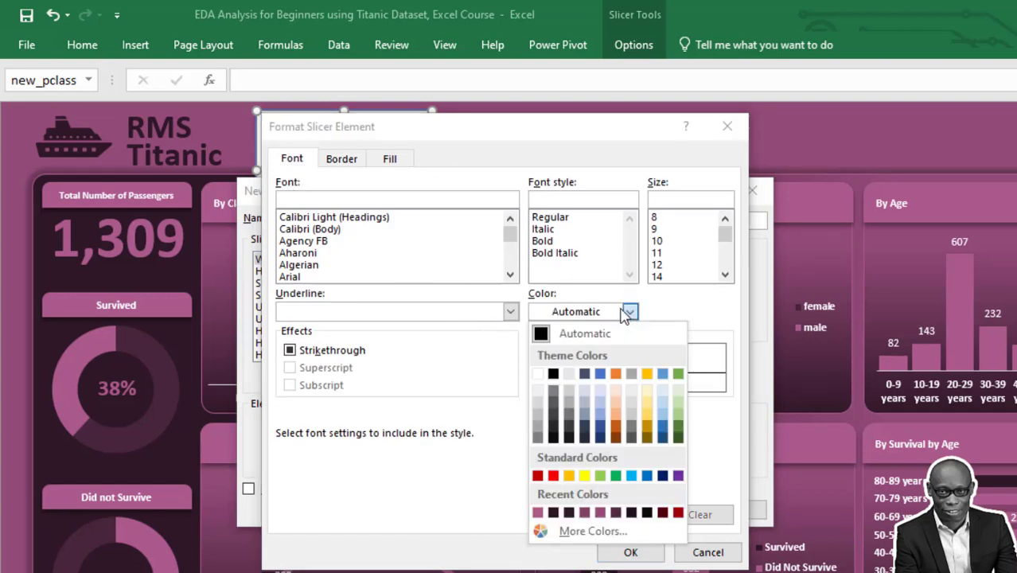
left_click(538, 374)
left_click(630, 551)
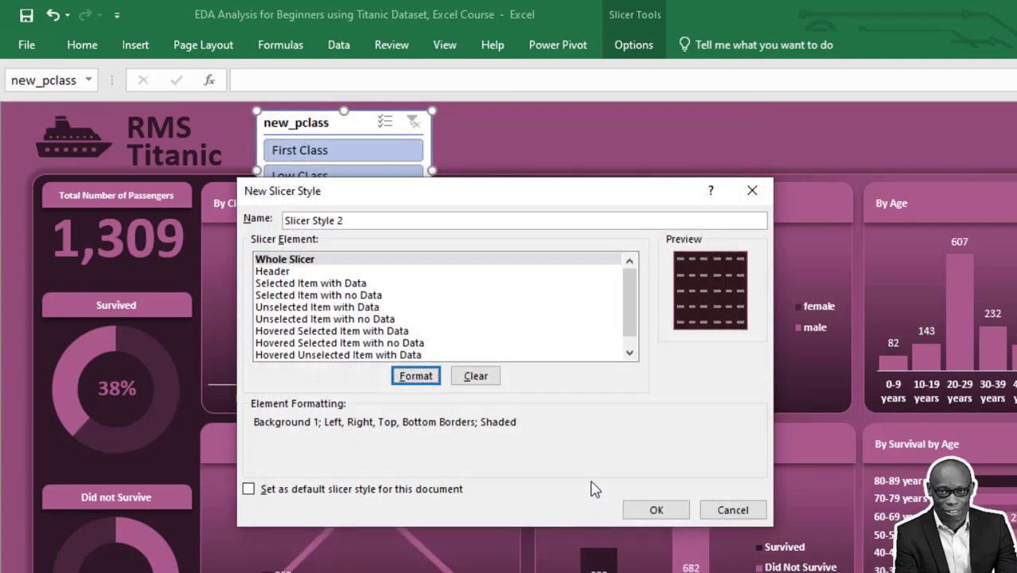
left_click(653, 510)
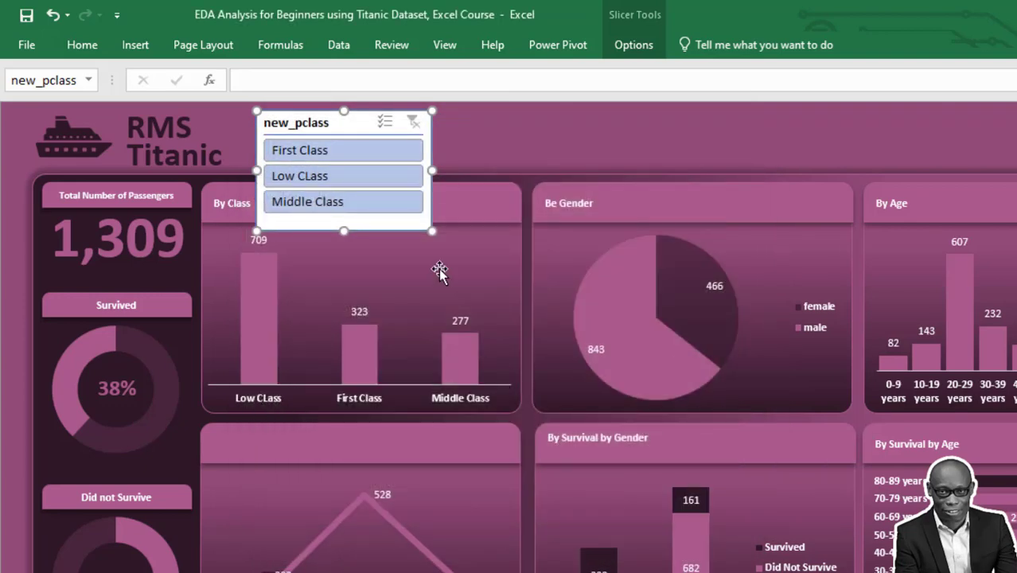
Apply the new dark custom style to the new_pclass slicer
left_click(634, 45)
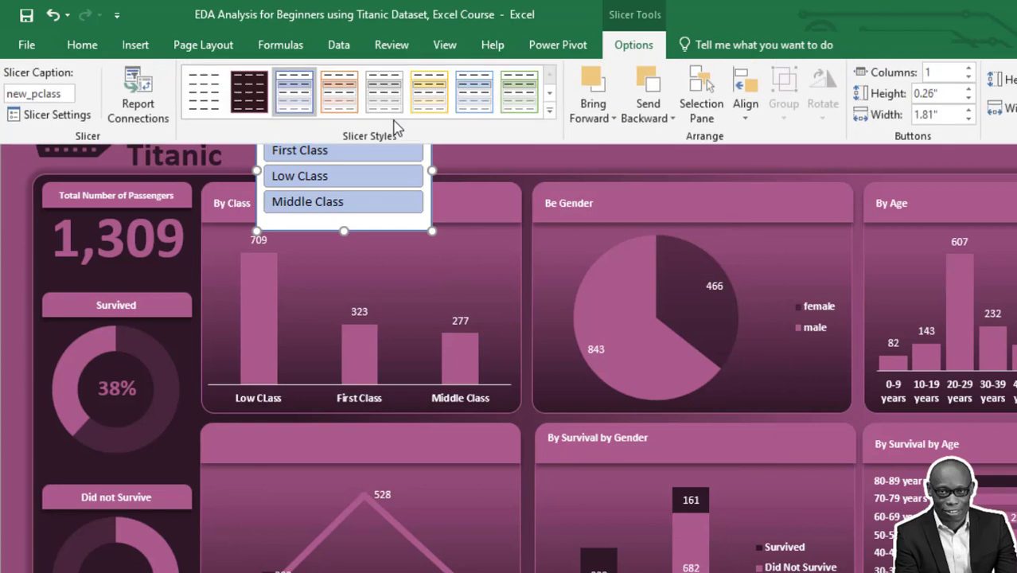
left_click(257, 106)
key("Escape")
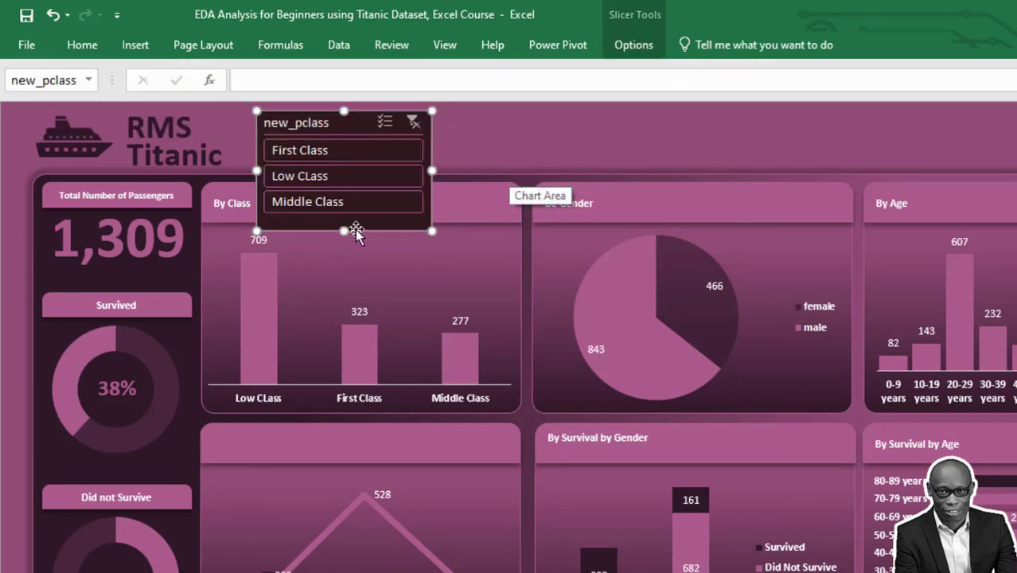
Change the new_pclass slicer's header caption to "Class"
left_click(633, 45)
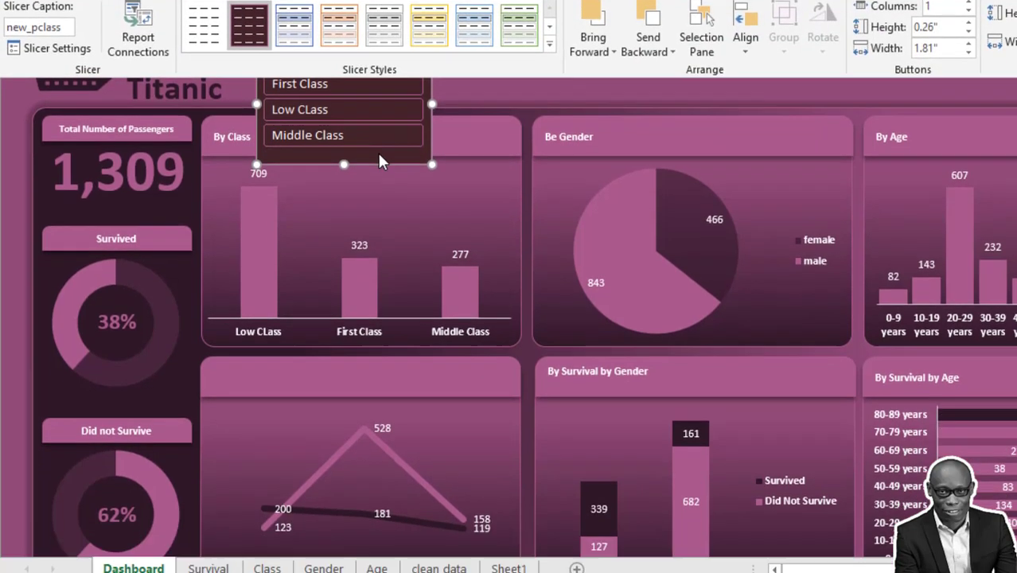
right_click(379, 159)
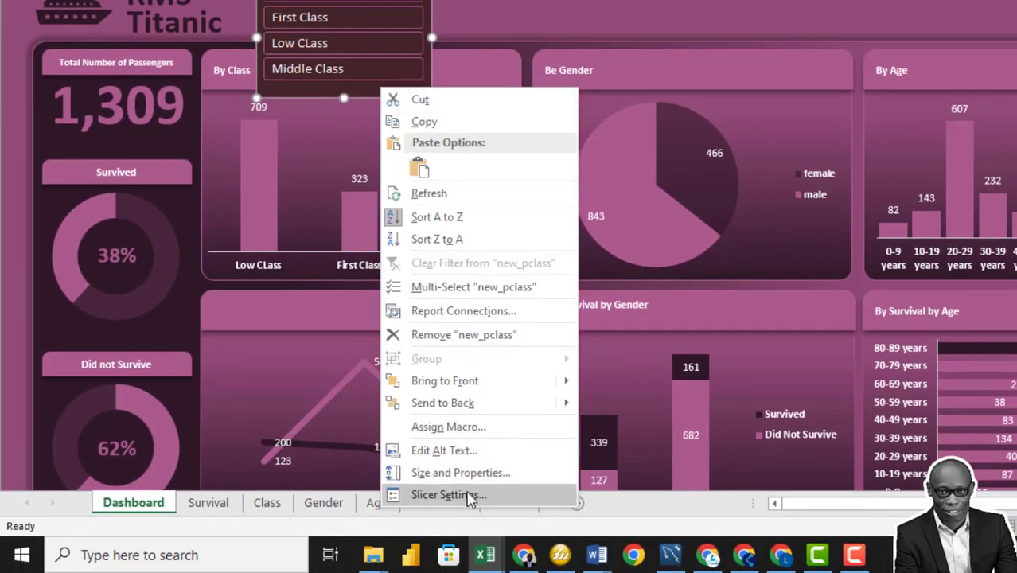
left_click(465, 560)
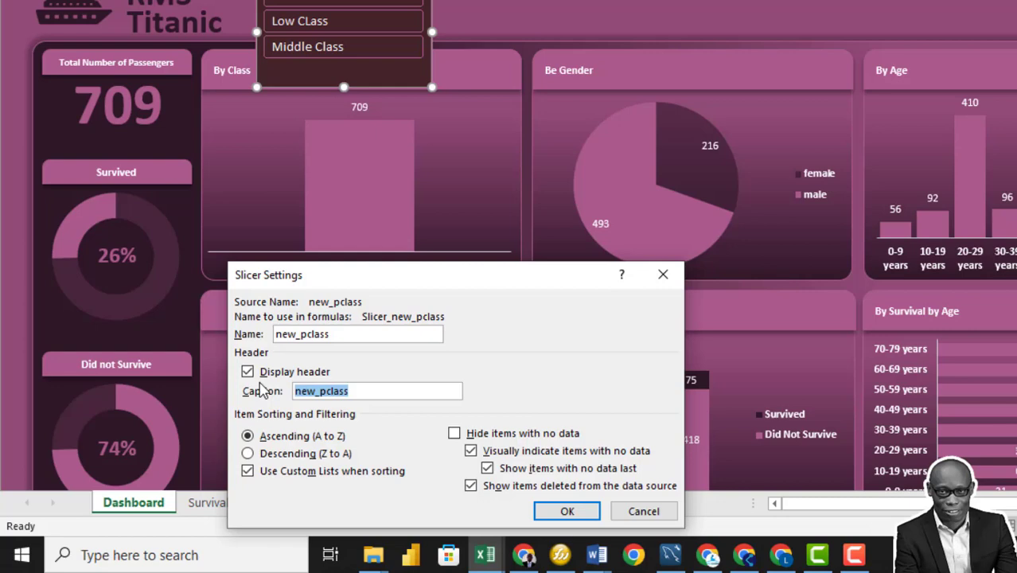
type("Cl")
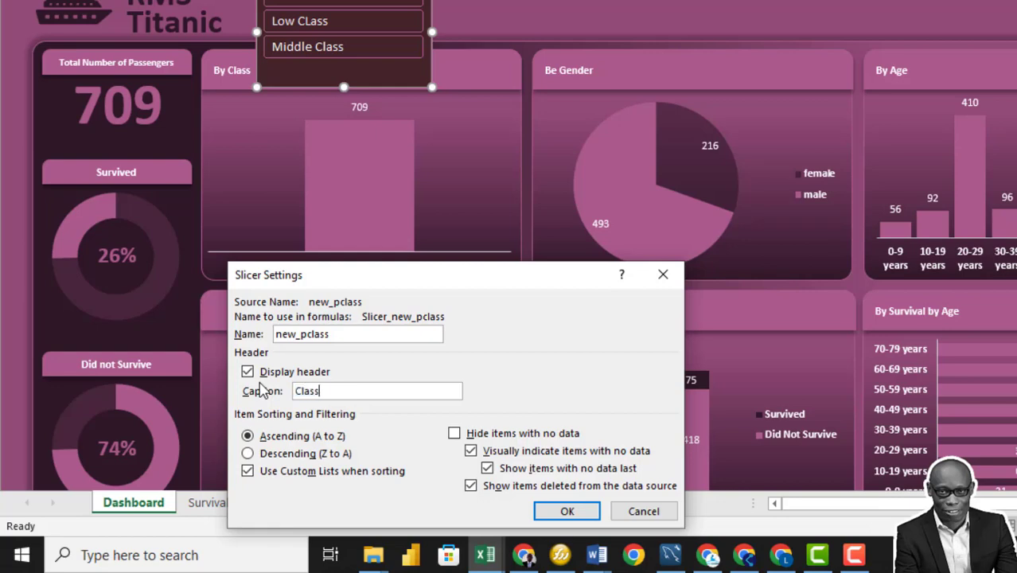
left_click(566, 511)
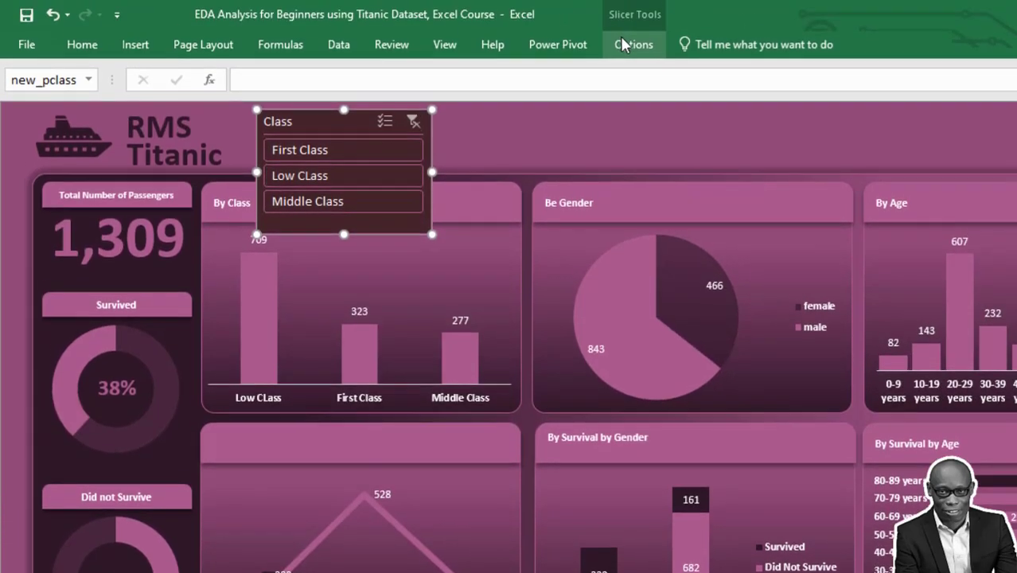
Arrange the Class slicer's buttons in 3 columns, then widen the slicer and shorten it to fit the header band
left_click(634, 44)
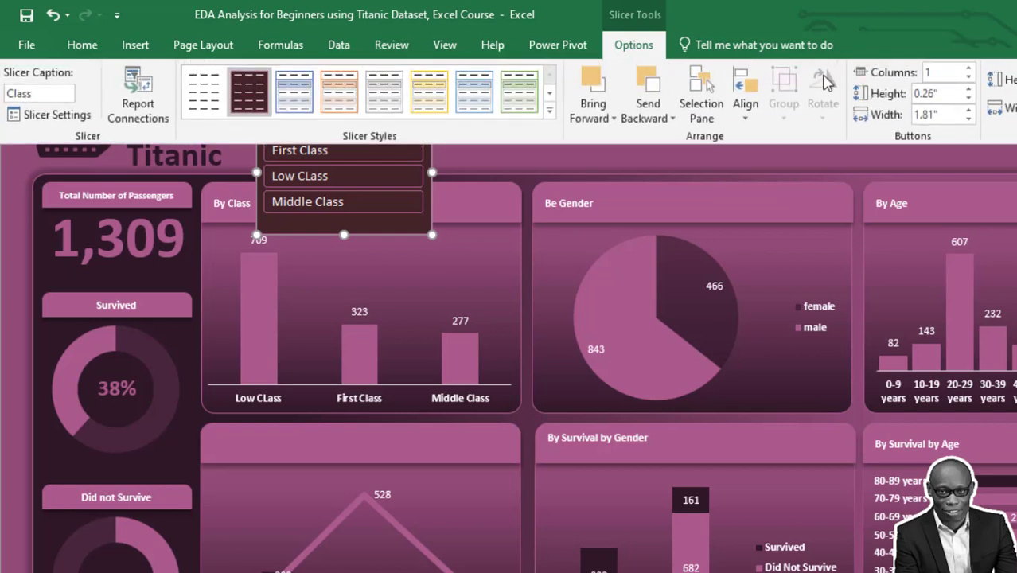
left_click(969, 69)
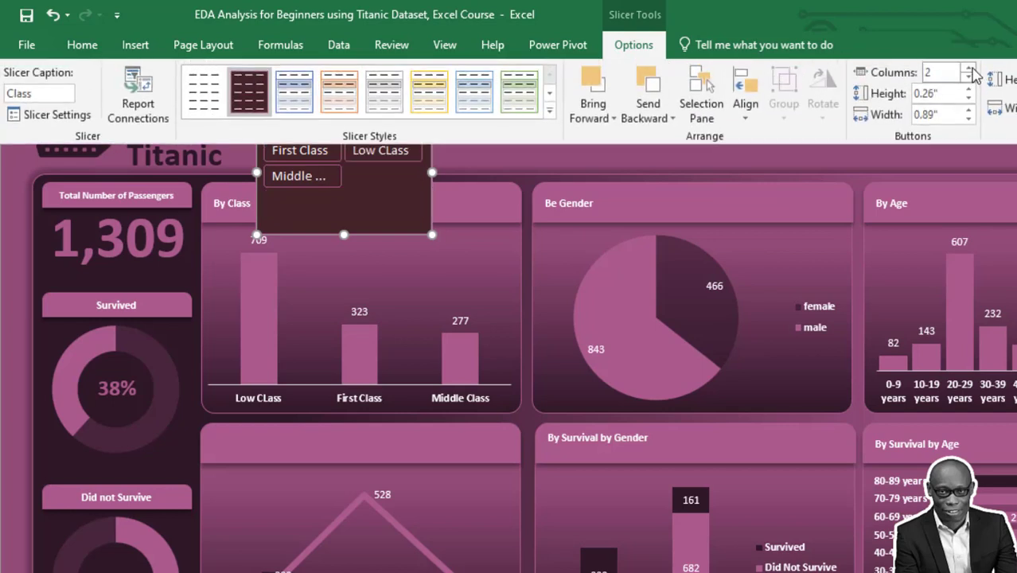
left_click(542, 163)
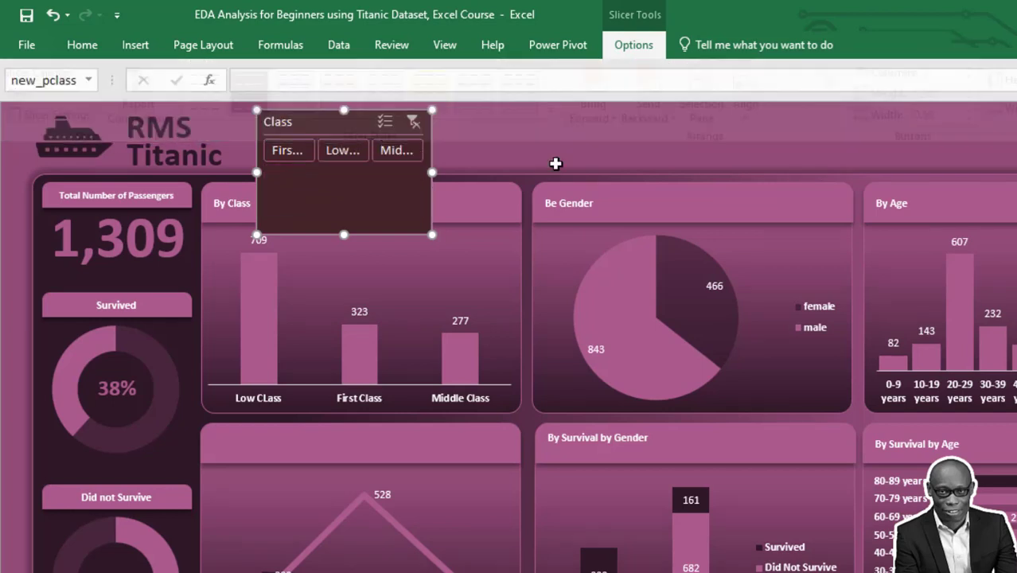
left_click_drag(433, 170, 497, 162)
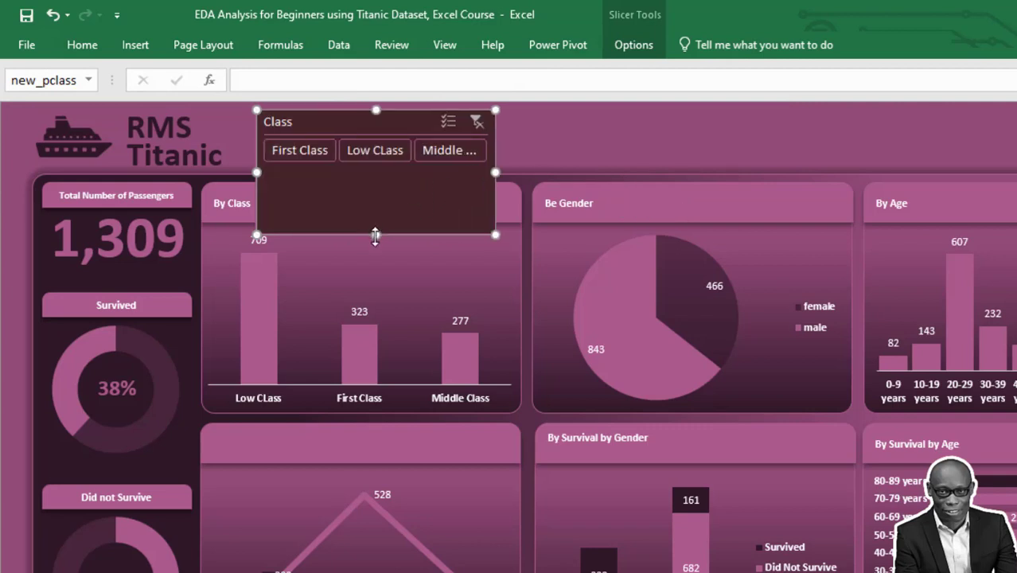
left_click_drag(376, 236, 376, 164)
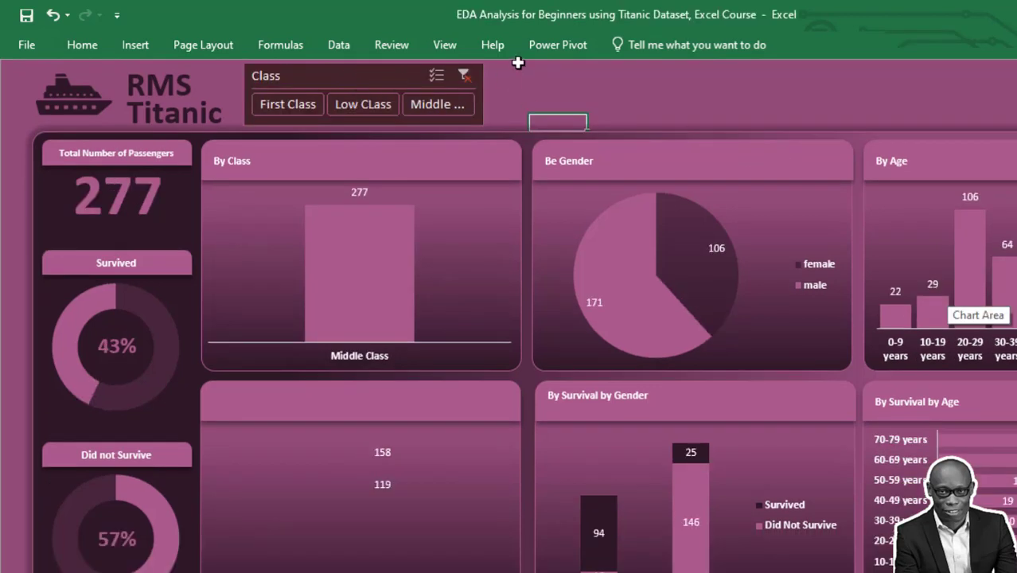
Clear the Class slicer's filter and insert a slicer for the sex field from the By Class chart
left_click(464, 75)
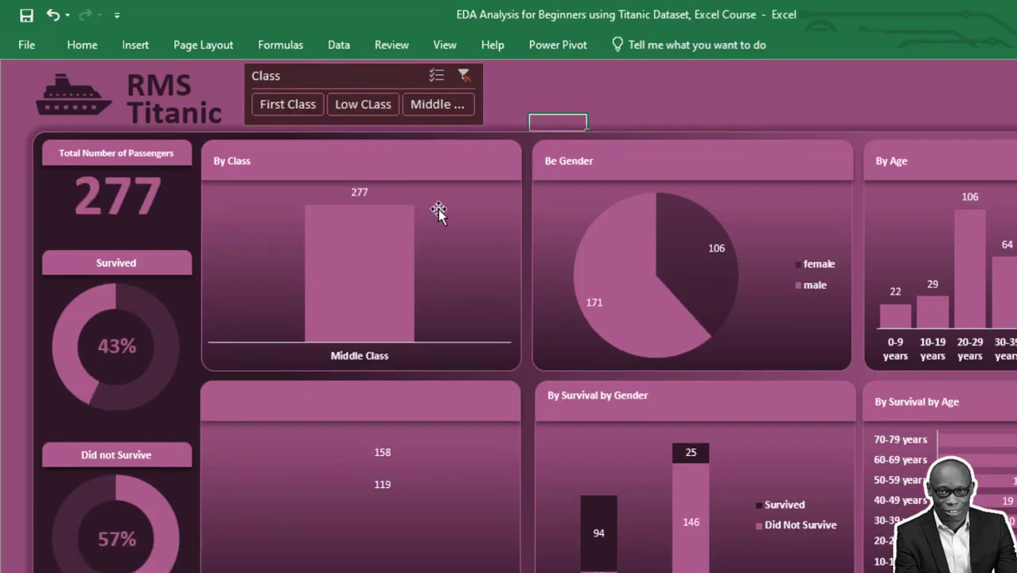
left_click(501, 194)
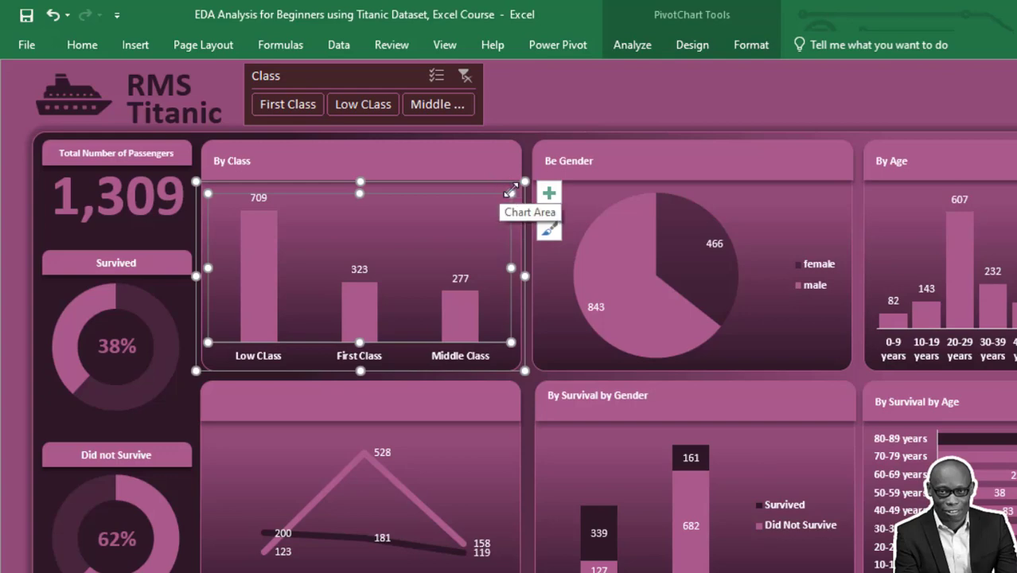
left_click(516, 189)
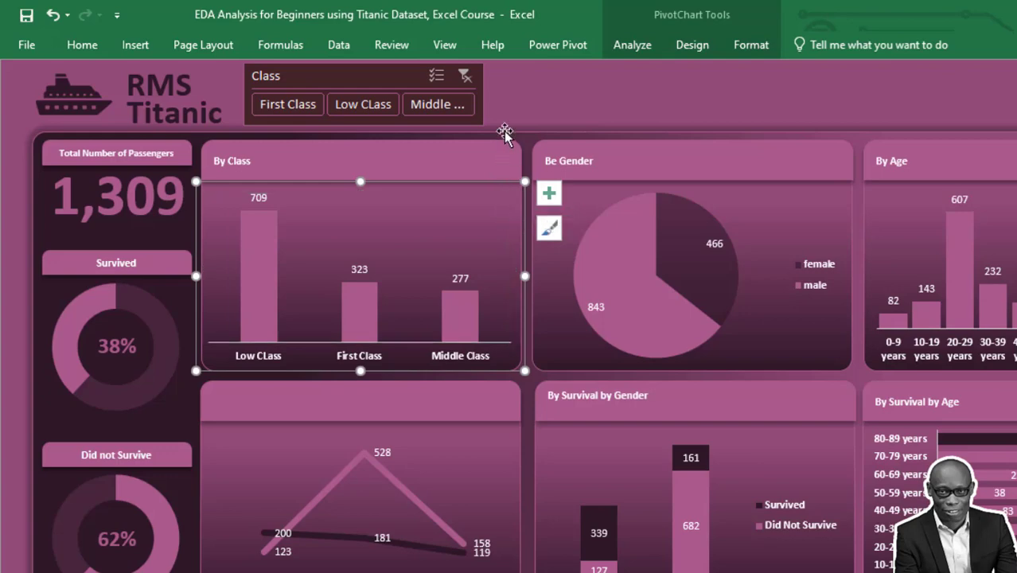
left_click(633, 45)
left_click(368, 107)
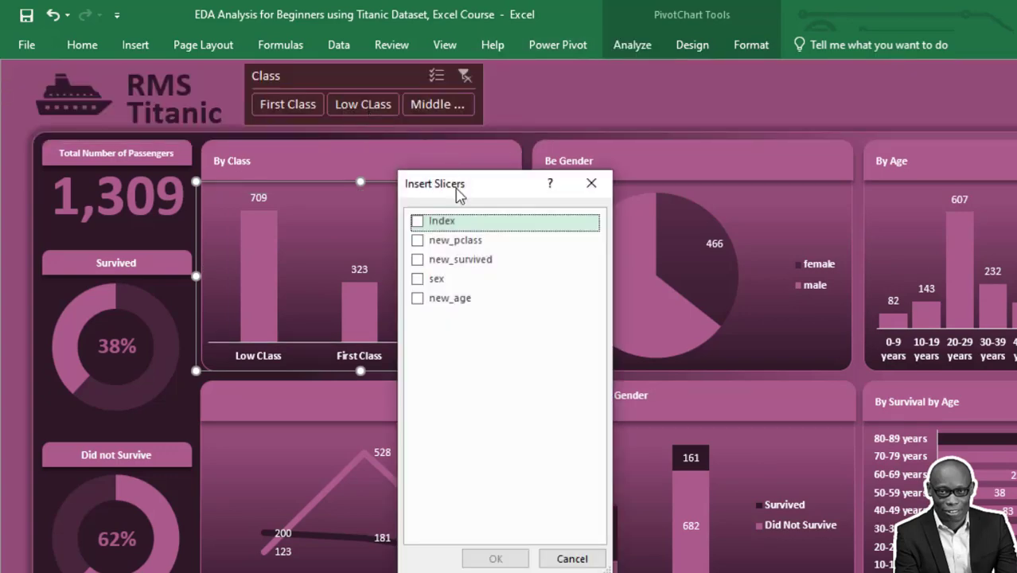
left_click(429, 280)
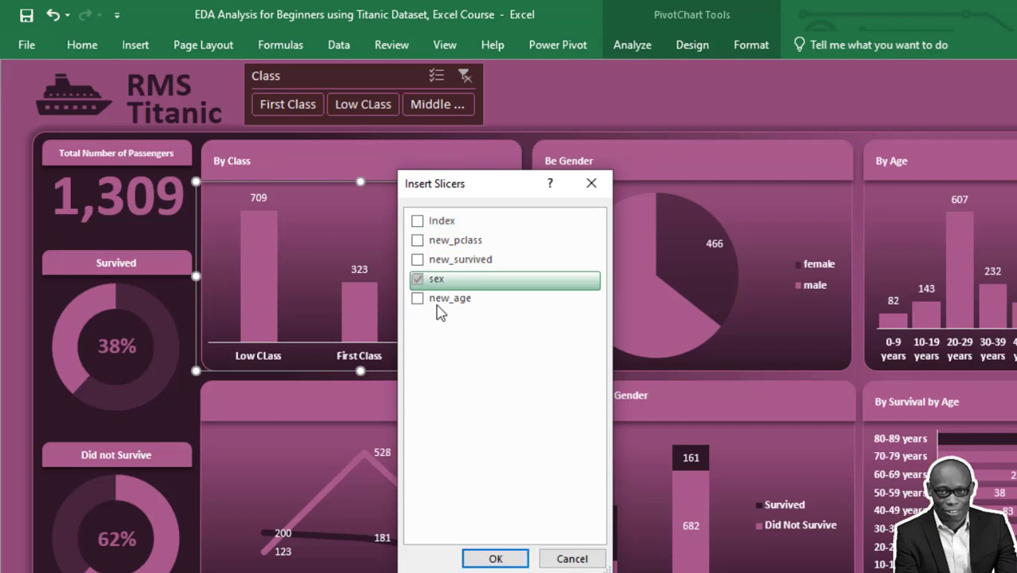
left_click(495, 559)
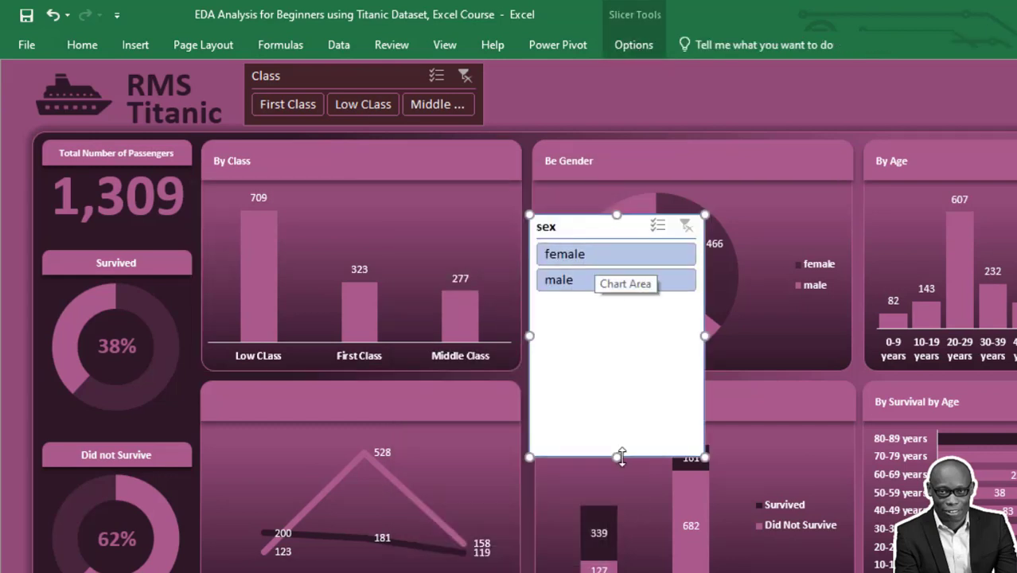
Shorten the sex slicer, then format it with the dark custom style and 2 button columns
left_click_drag(622, 456, 618, 307)
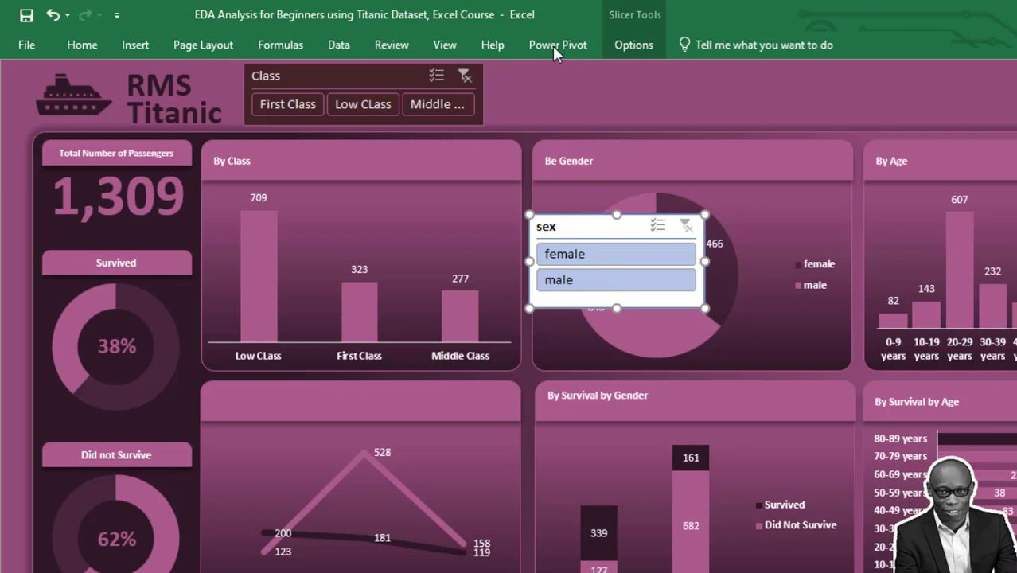
left_click(631, 45)
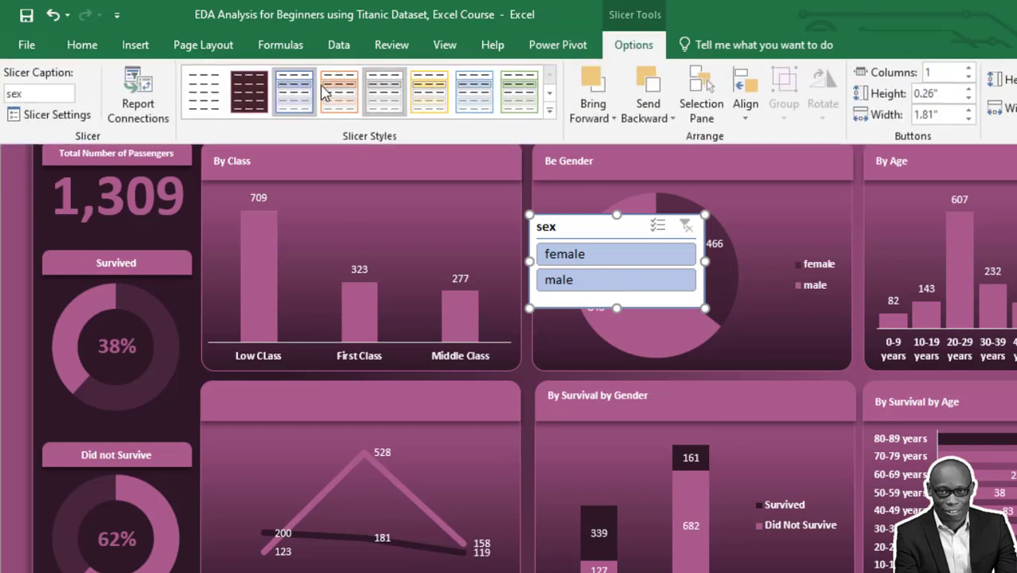
left_click(249, 91)
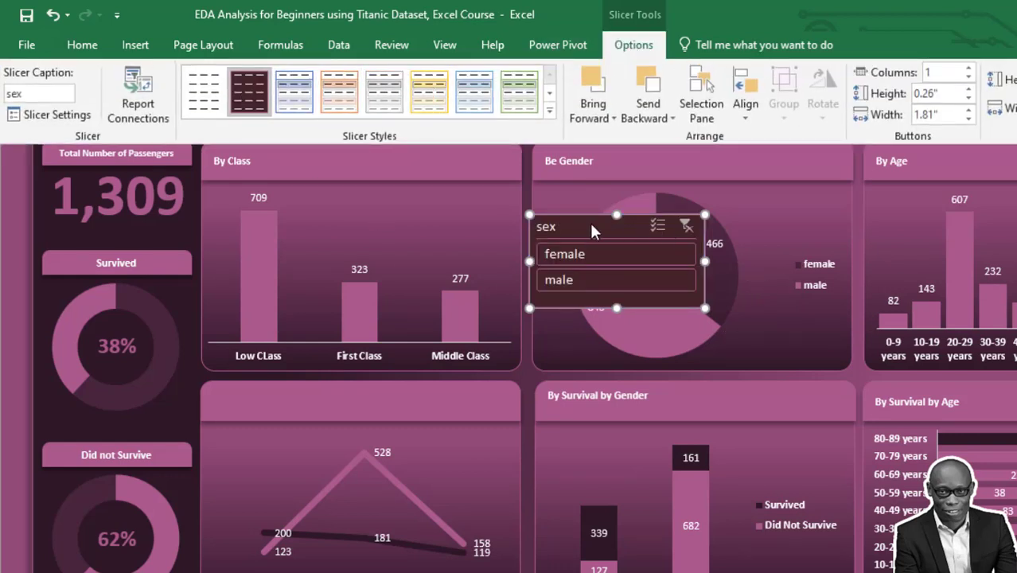
left_click(970, 69)
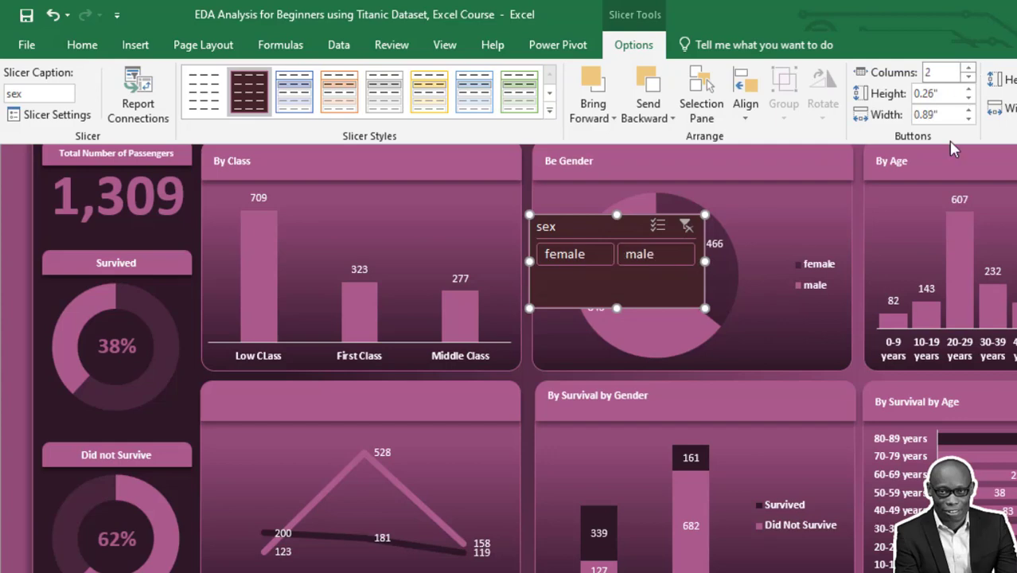
Move the sex slicer into the header band beside the Class slicer and change its header caption to "Gender"
key("ctrl+F1")
left_click_drag(590, 227, 557, 82)
right_click(557, 82)
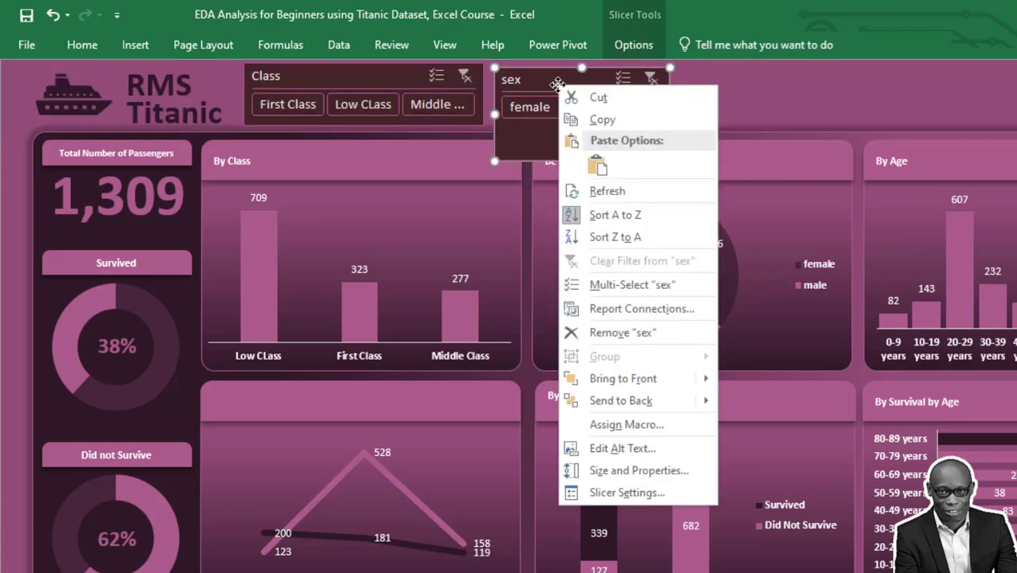
left_click(635, 490)
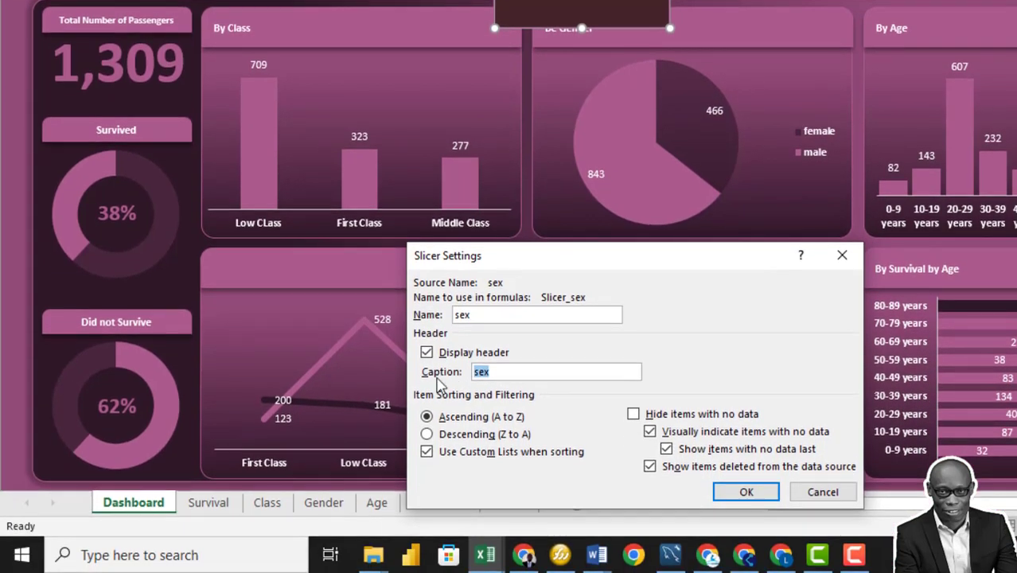
type("Gender")
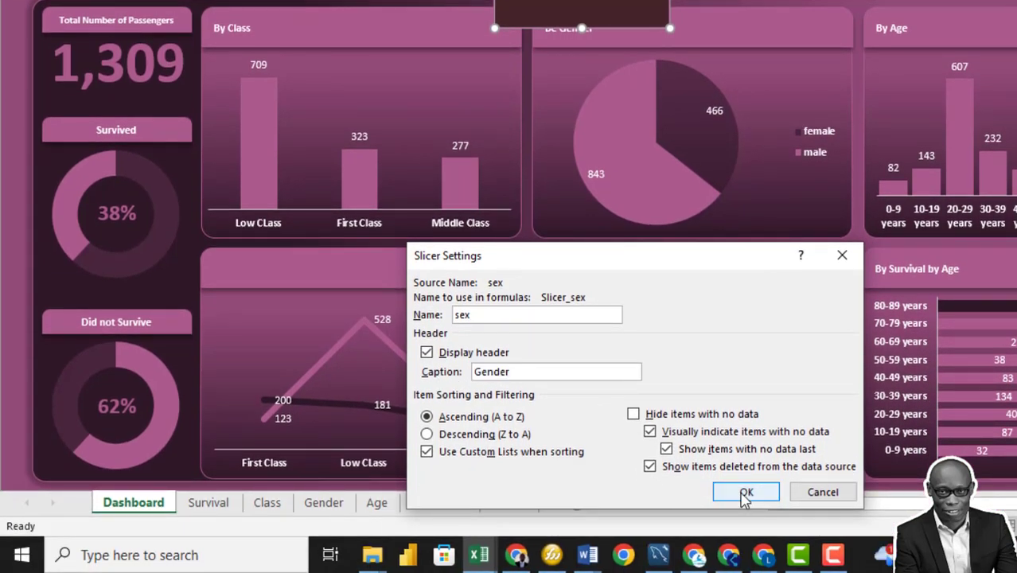
left_click(744, 492)
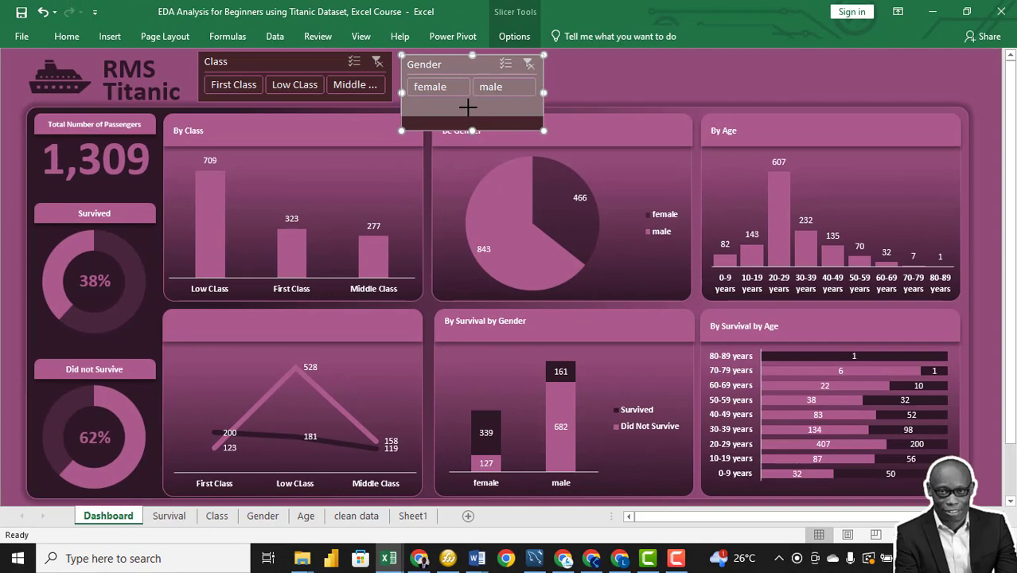
Resize the Gender slicer to fit the header band and align it beside the Class slicer
left_click_drag(468, 98, 469, 100)
left_click_drag(451, 67, 446, 63)
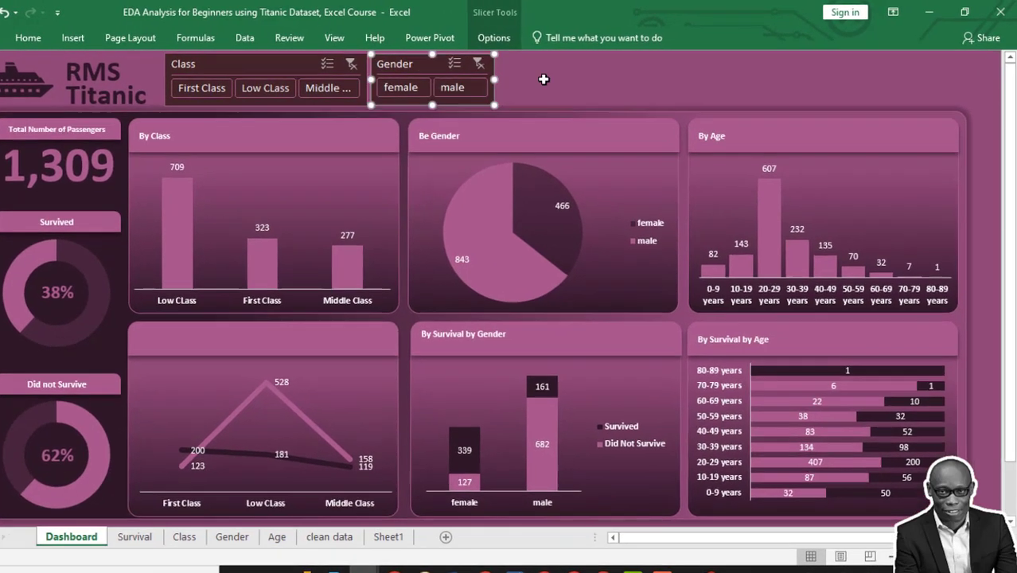
left_click(593, 83)
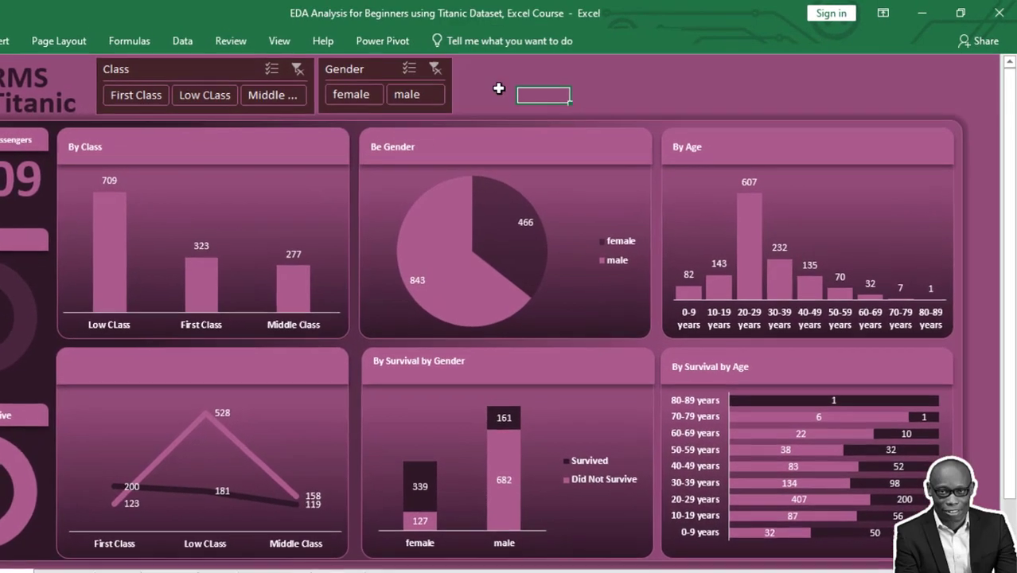
Insert a slicer for the new_age field from the By Class chart
left_click(328, 189)
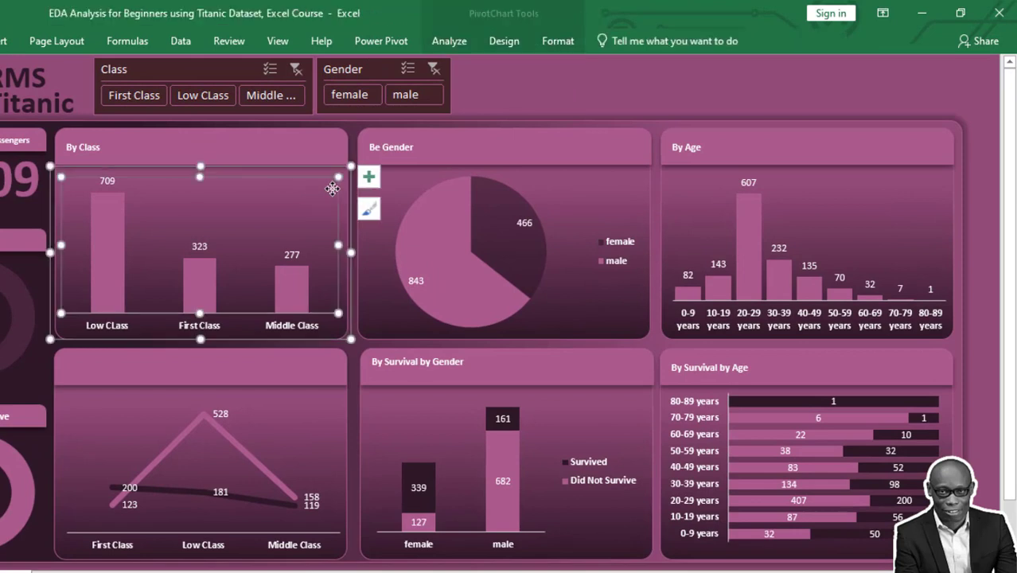
left_click(457, 43)
left_click(214, 97)
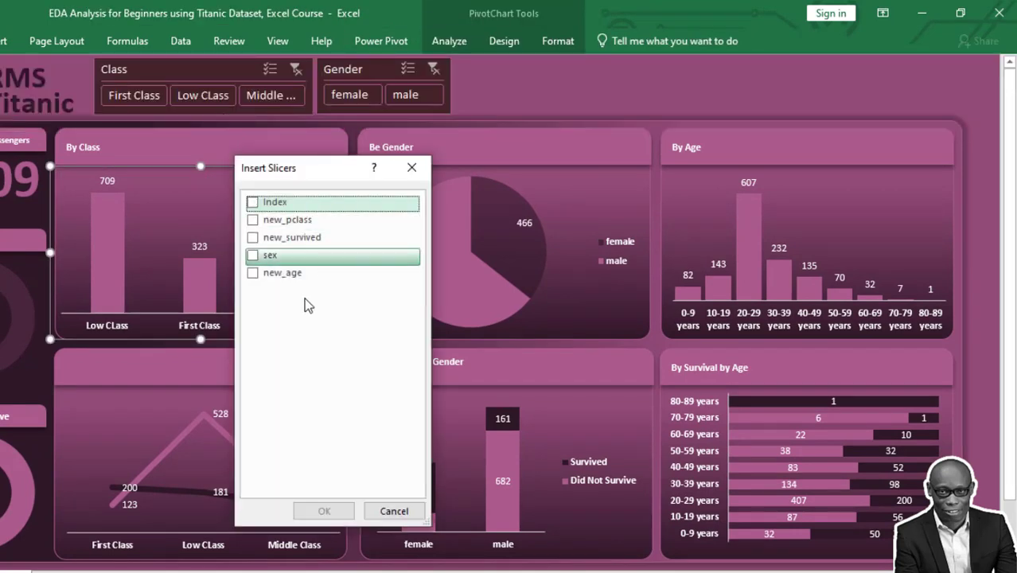
left_click(254, 273)
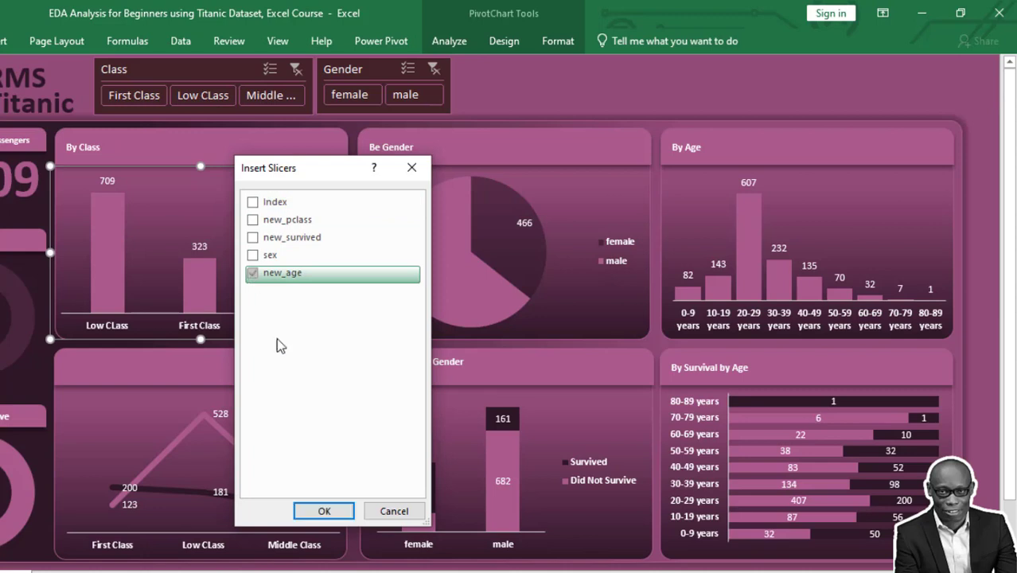
left_click(321, 510)
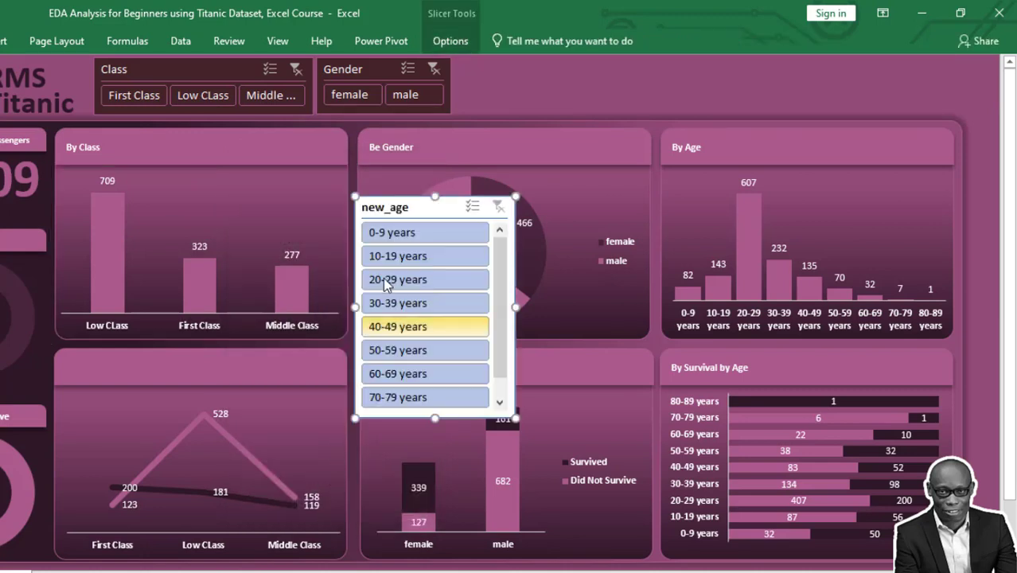
Apply the dark custom style to the new_age slicer and arrange its buttons in 9 columns
left_click(451, 40)
left_click(99, 83)
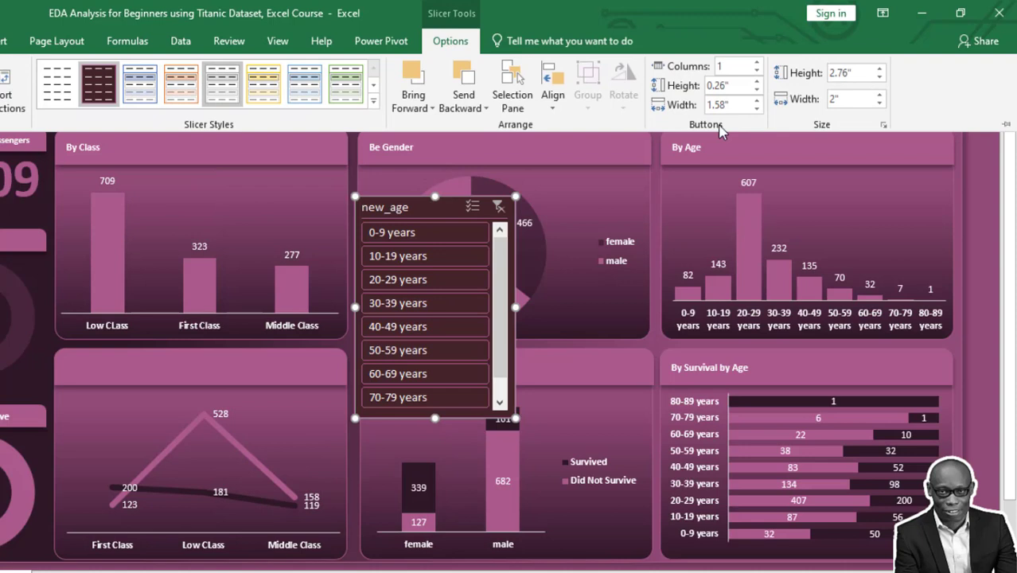
left_click(756, 63)
left_click(756, 63)
left_click(756, 63)
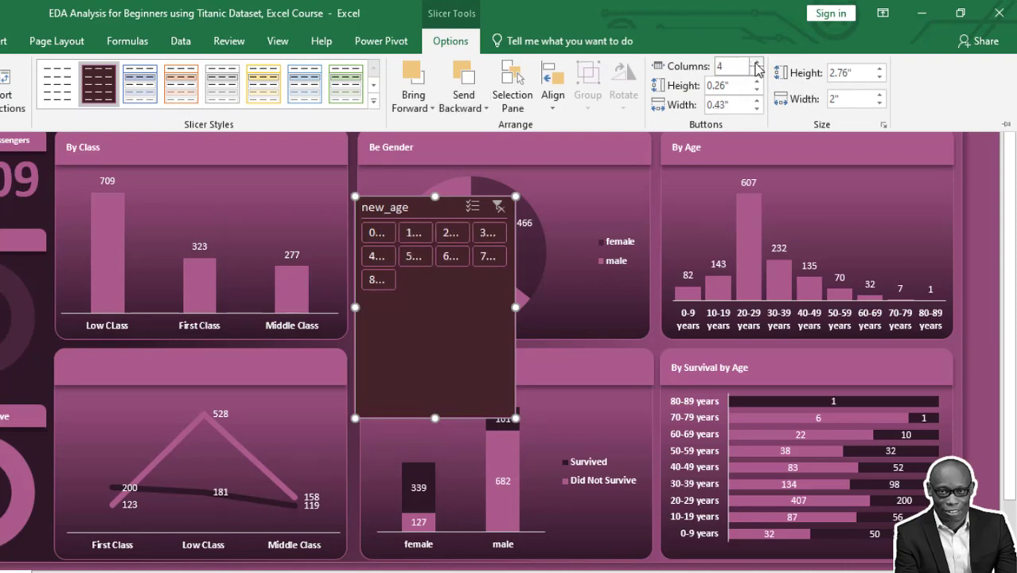
left_click(756, 63)
left_click(756, 63)
left_click(756, 63)
left_click(756, 63)
left_click(756, 63)
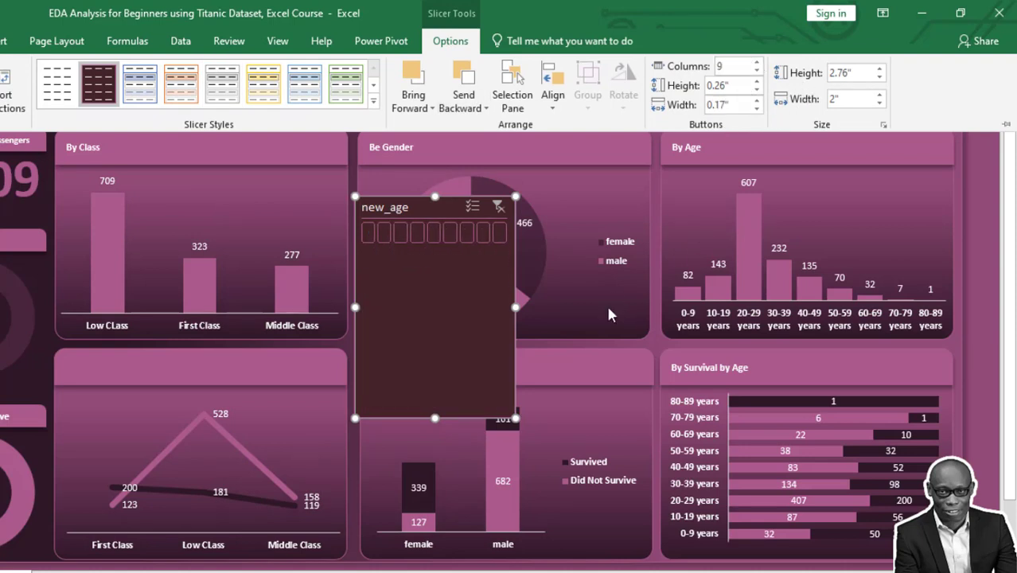
Place the new_age slicer in the header beside Gender, widened to the dashboard's right edge and shortened to fit the band
left_click(517, 309)
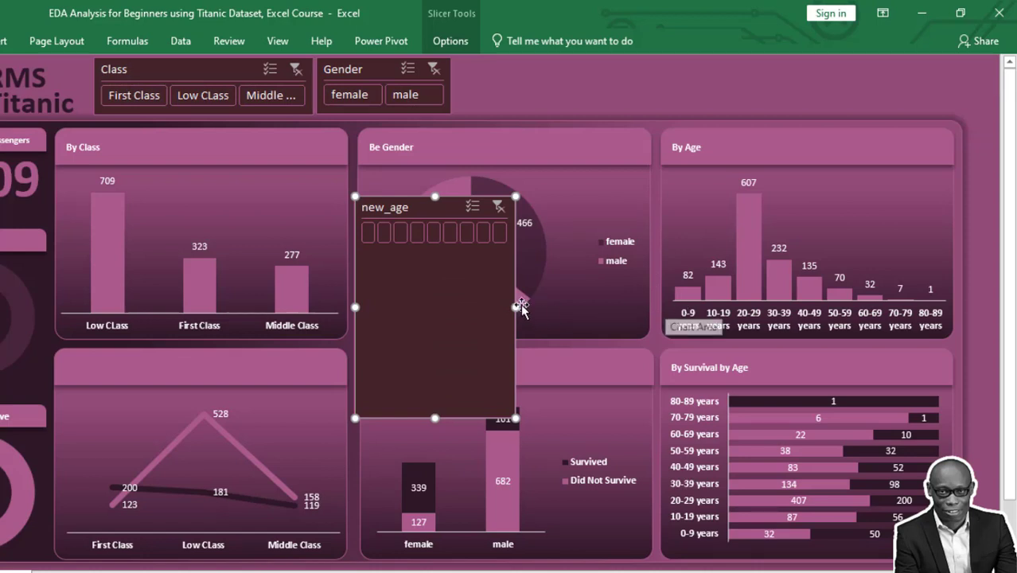
left_click_drag(517, 309, 725, 304)
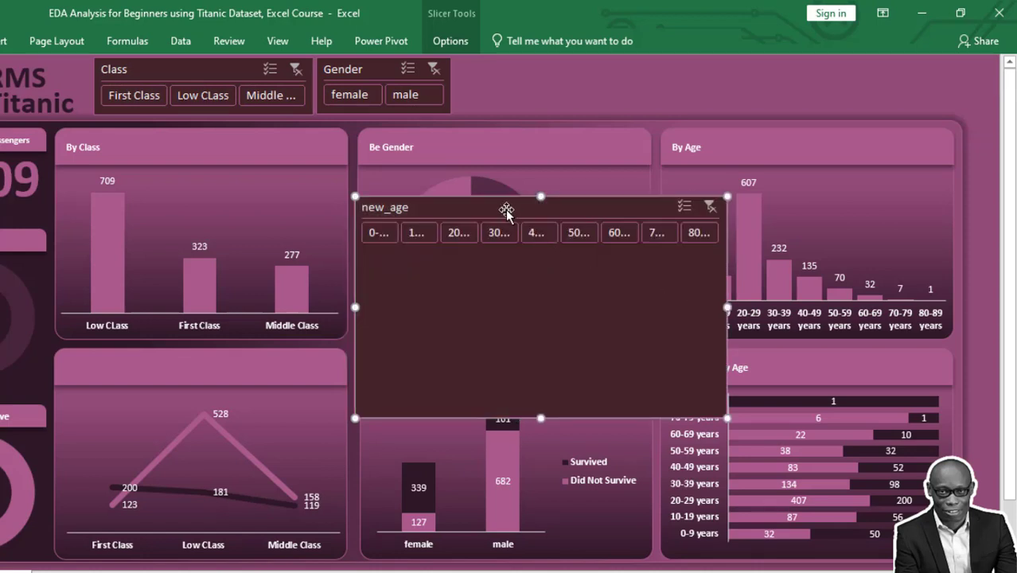
left_click_drag(507, 211, 607, 72)
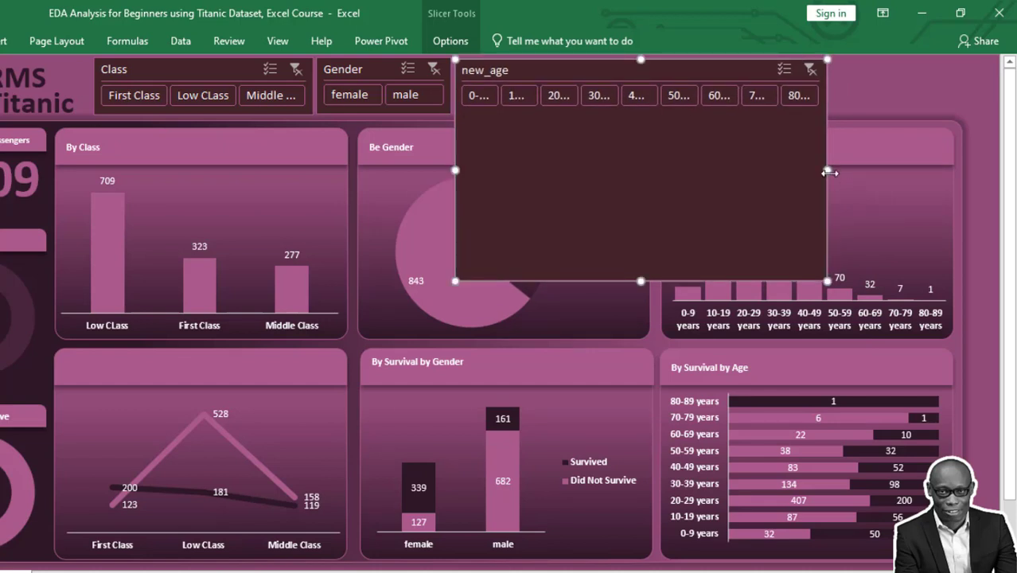
left_click_drag(828, 172, 964, 153)
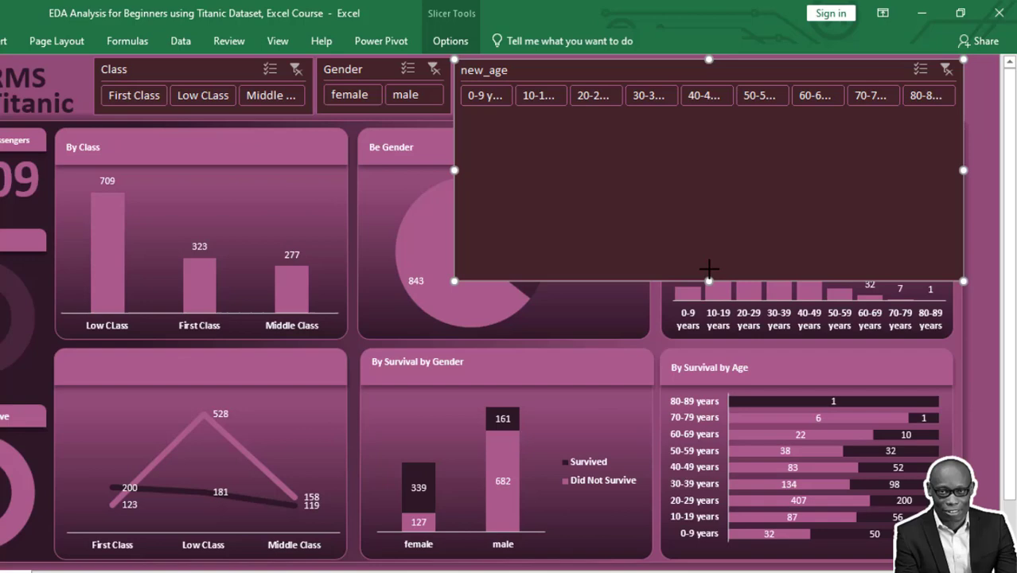
left_click_drag(709, 269, 709, 117)
Change the new_age slicer's header caption to "Age Range"
right_click(518, 74)
left_click(587, 444)
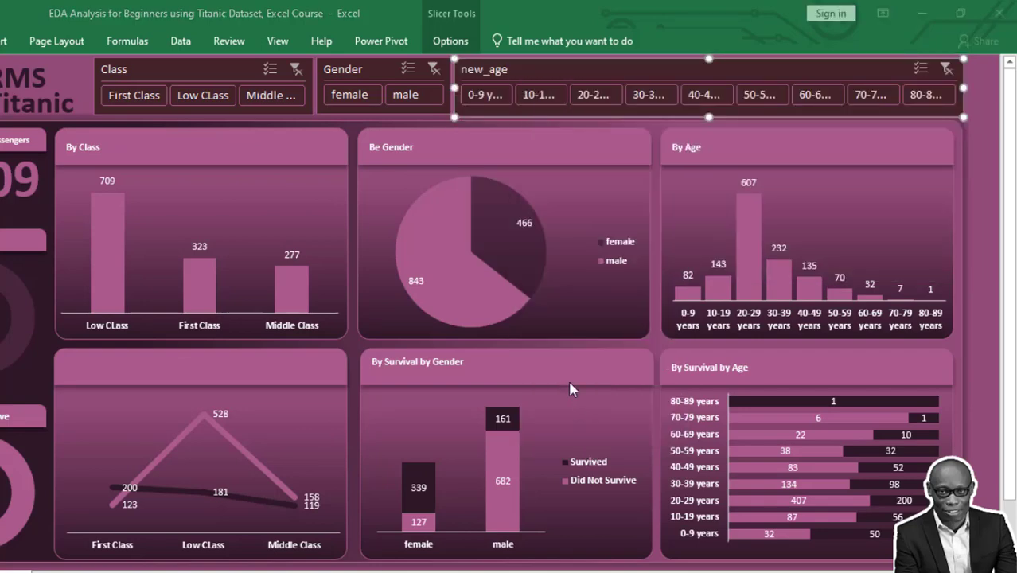
left_click_drag(436, 458, 399, 457)
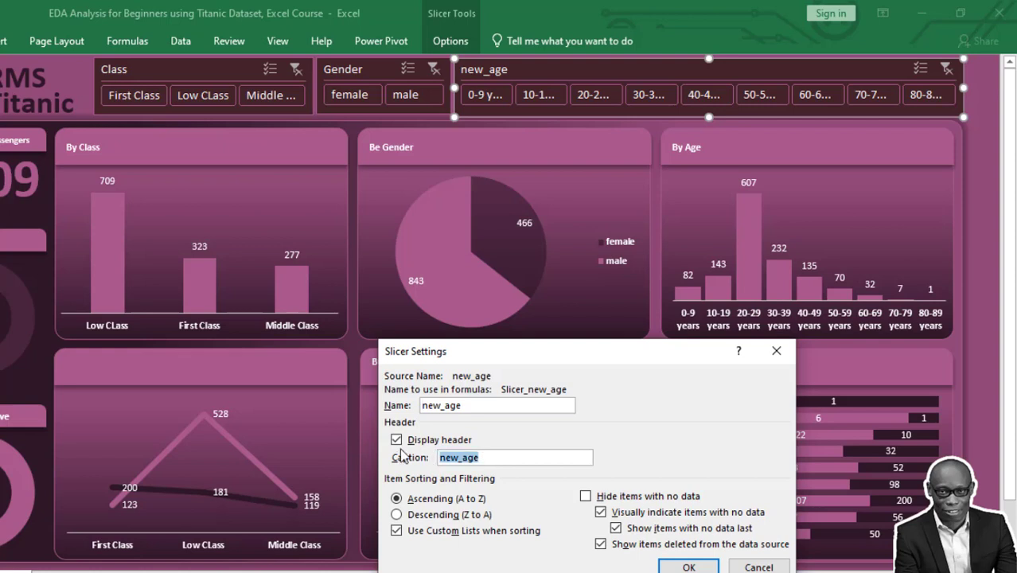
type("Age Range")
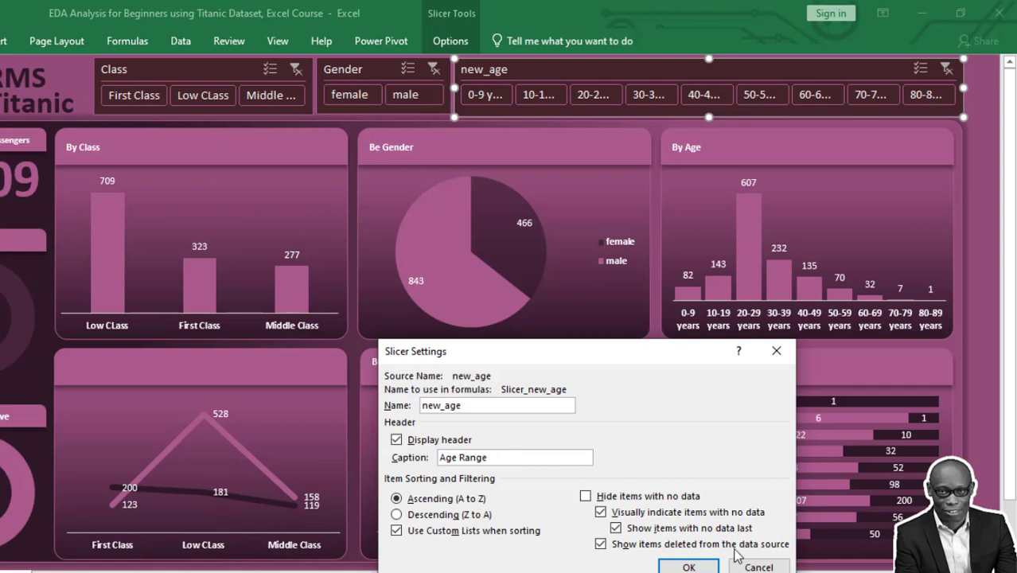
left_click(688, 567)
Clear the Gender filter and connect the Gender slicer to PivotTable30 and PivotTable31 on Age and PivotTable27, PivotTable32 and PivotTable33 on Class
left_click(239, 184)
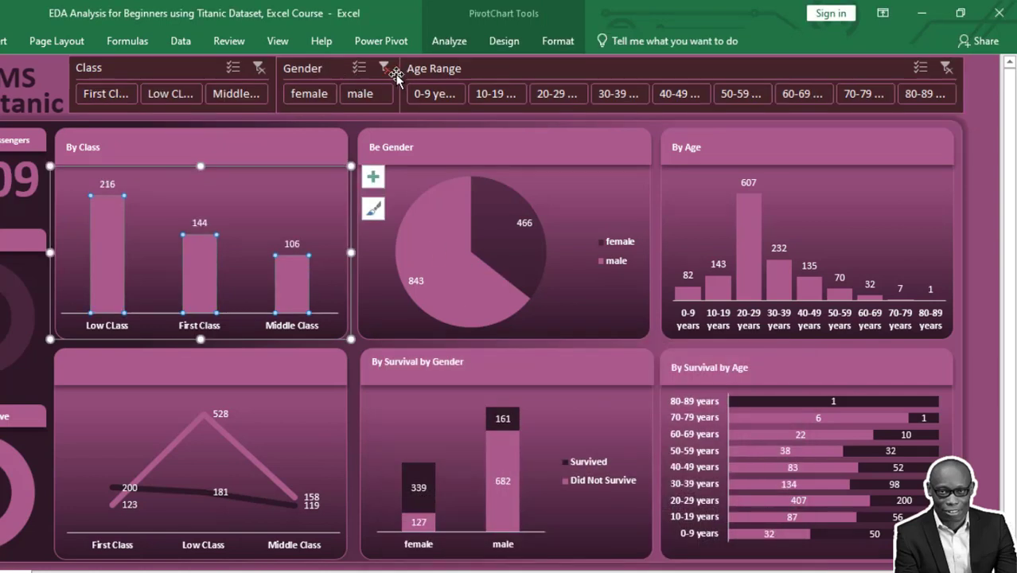
left_click(385, 68)
right_click(332, 69)
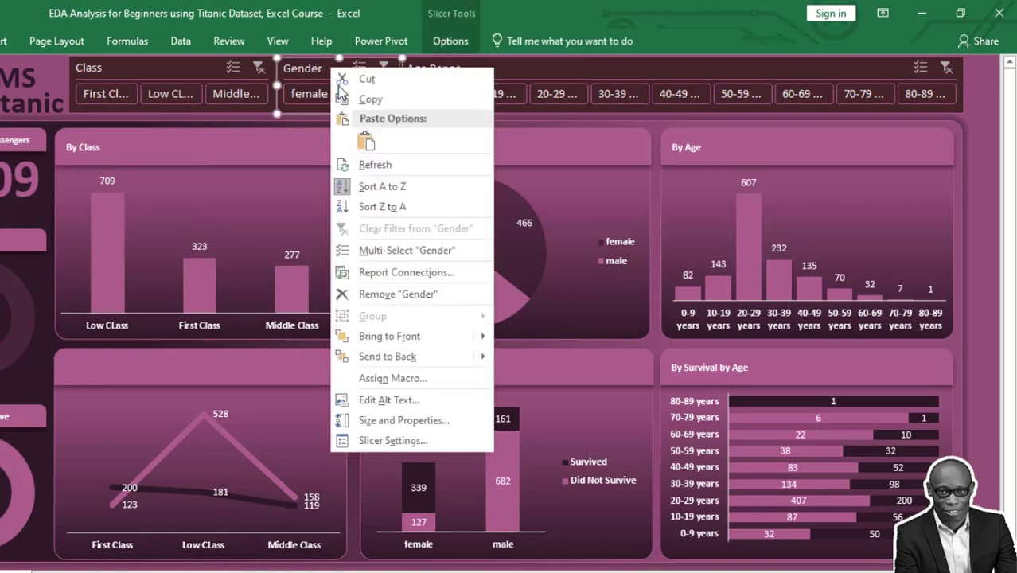
left_click(421, 274)
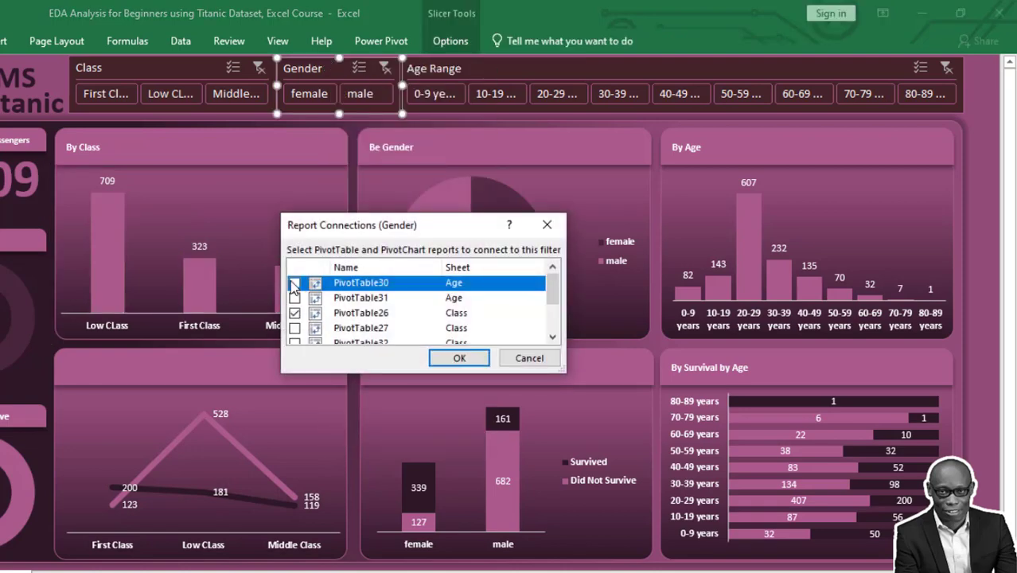
left_click(294, 298)
left_click(295, 328)
scroll(296, 318, "down", 2)
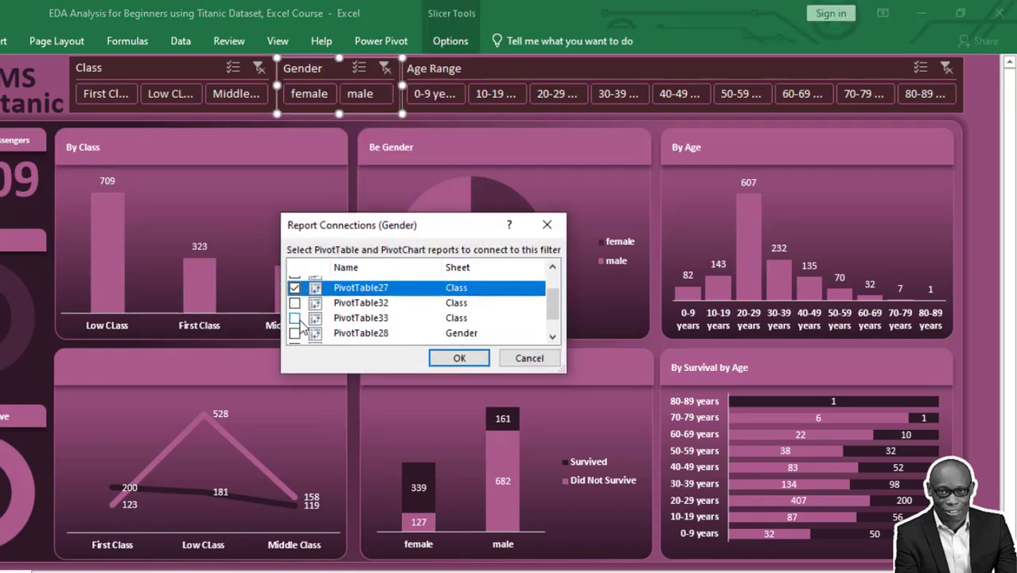
scroll(295, 295, "up", 2)
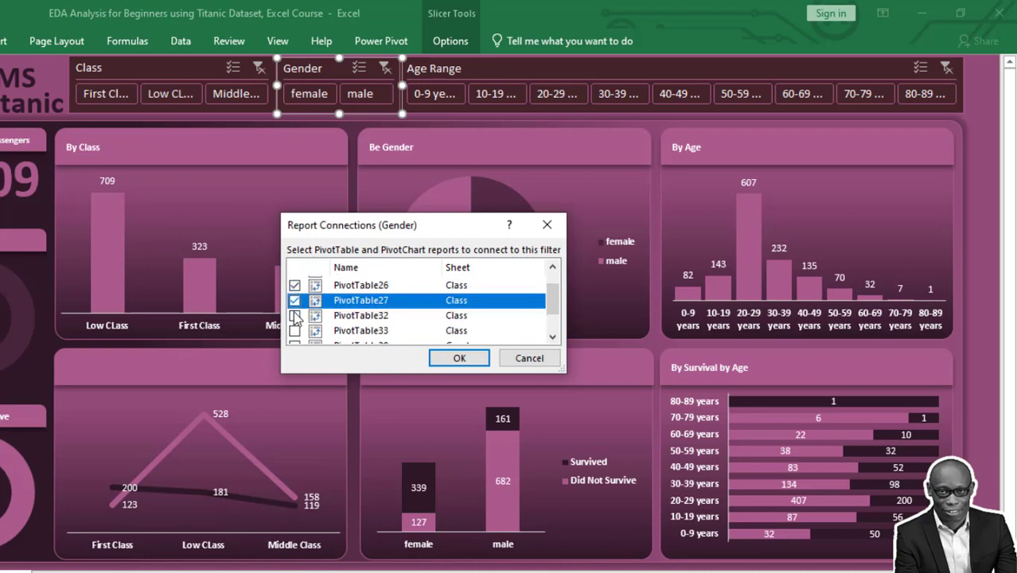
left_click(294, 315)
left_click(294, 330)
Connect the Gender slicer also to PivotTable28 and PivotTable29 on the Gender sheet and PivotTable25 on Survival, and apply the connections
scroll(300, 333, "down", 2)
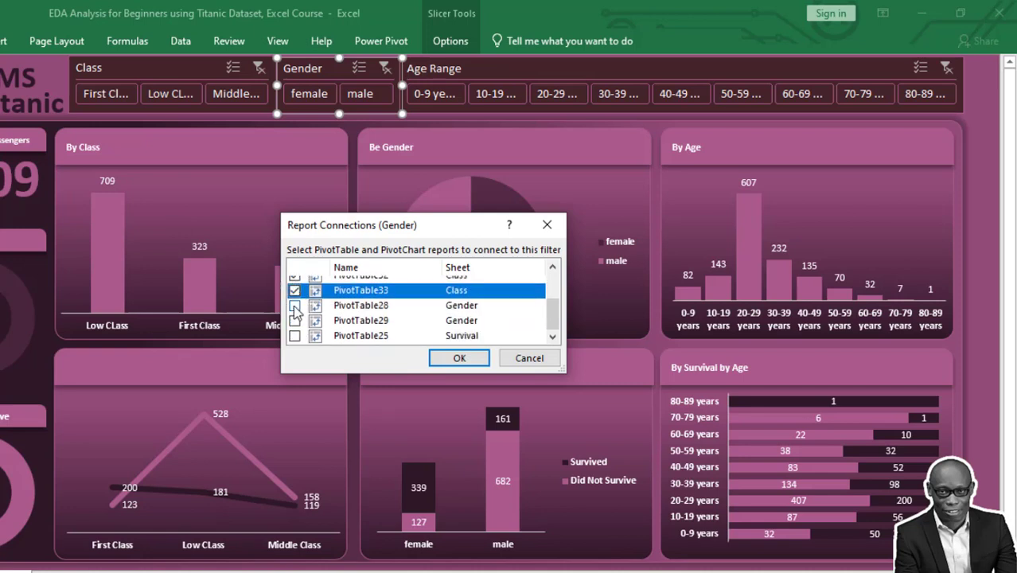
left_click(294, 306)
left_click(294, 320)
left_click(295, 336)
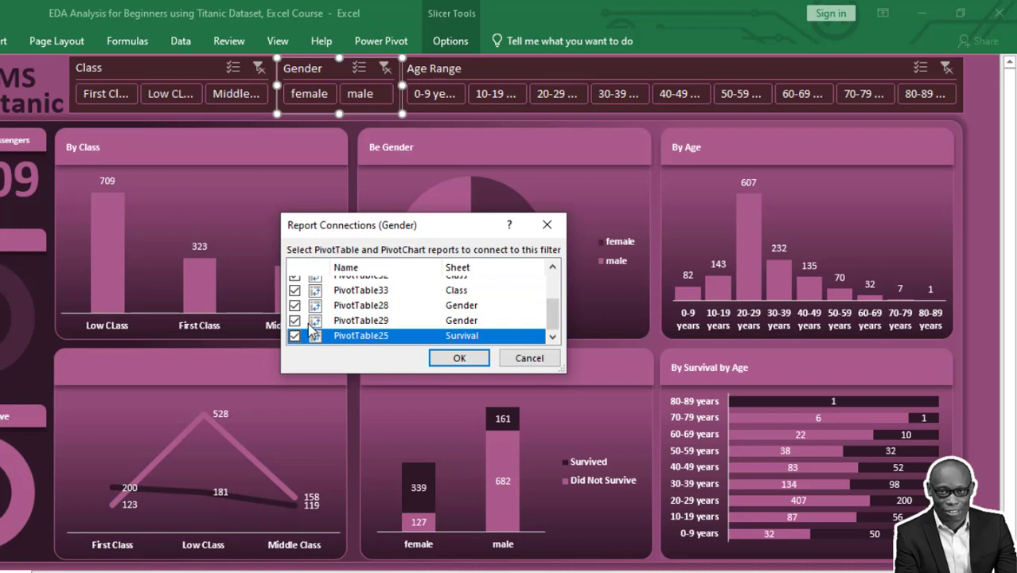
scroll(318, 318, "up", 2)
left_click(461, 360)
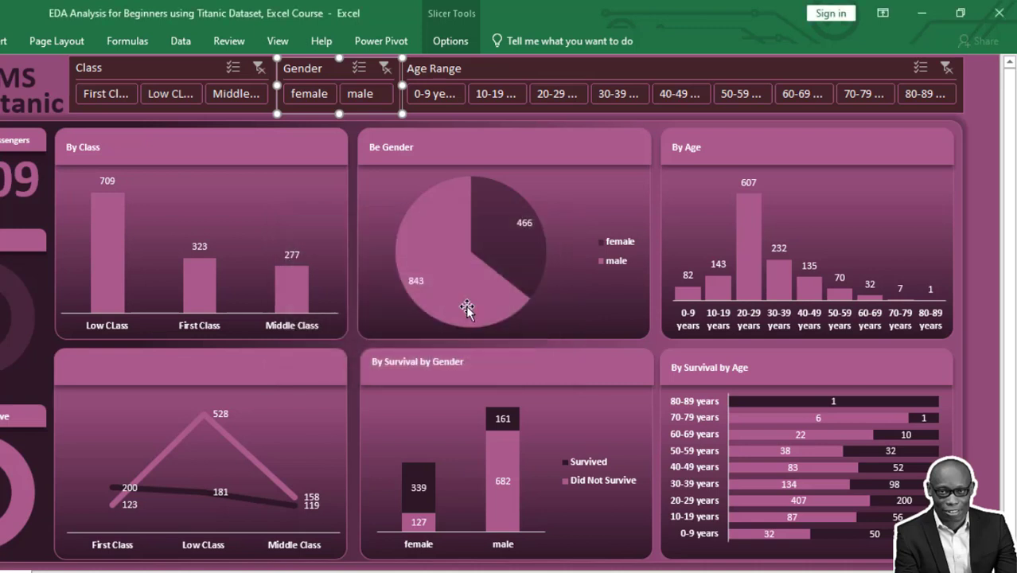
Connect the Age Range slicer to PivotTable30 and PivotTable31 on Age and PivotTable27, PivotTable32 and PivotTable33 on Class
right_click(499, 69)
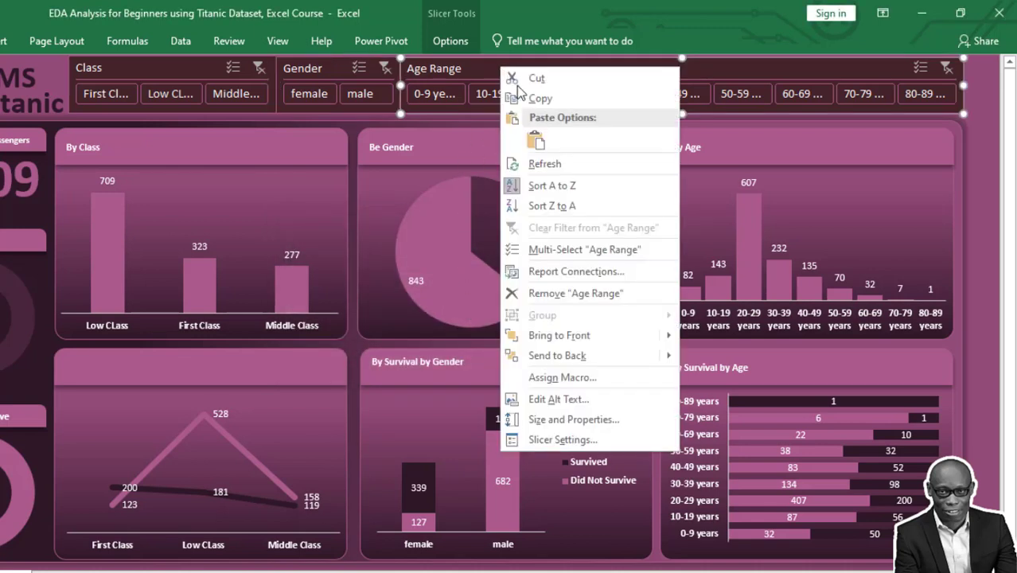
left_click(566, 269)
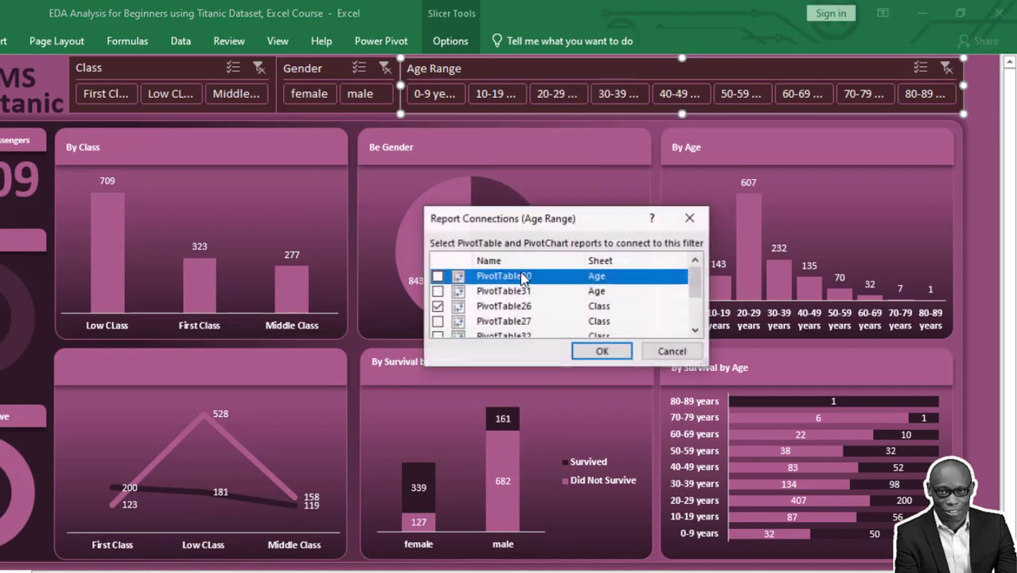
left_click(438, 291)
left_click(437, 322)
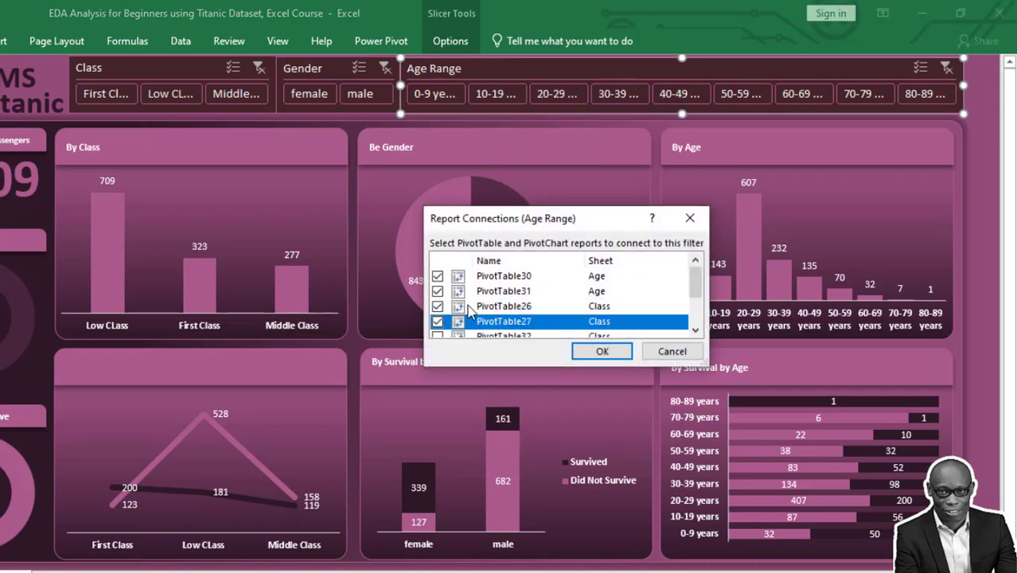
scroll(460, 306, "down", 2)
left_click(438, 284)
scroll(440, 295, "up", 1)
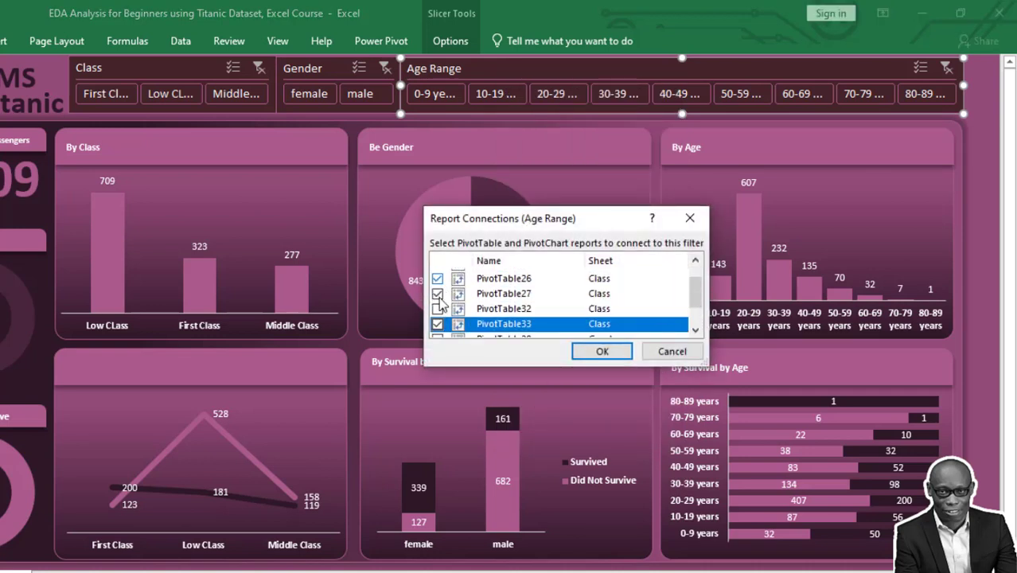
left_click(437, 305)
scroll(439, 314, "down", 1)
Connect the Age Range slicer also to PivotTable28 and PivotTable29 on Gender and PivotTable25 on Survival, and apply the connections
left_click(438, 299)
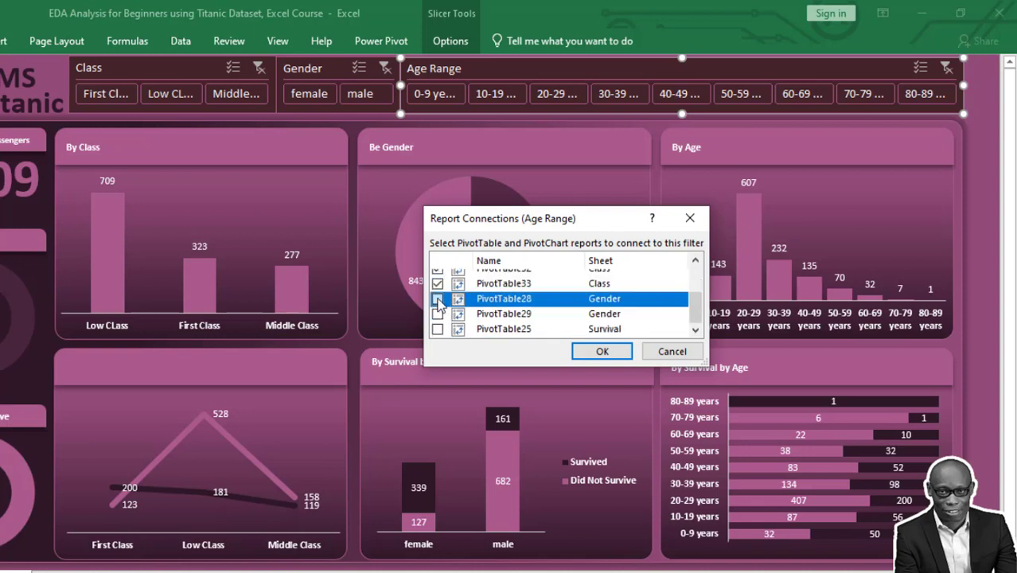
left_click(437, 313)
left_click(438, 328)
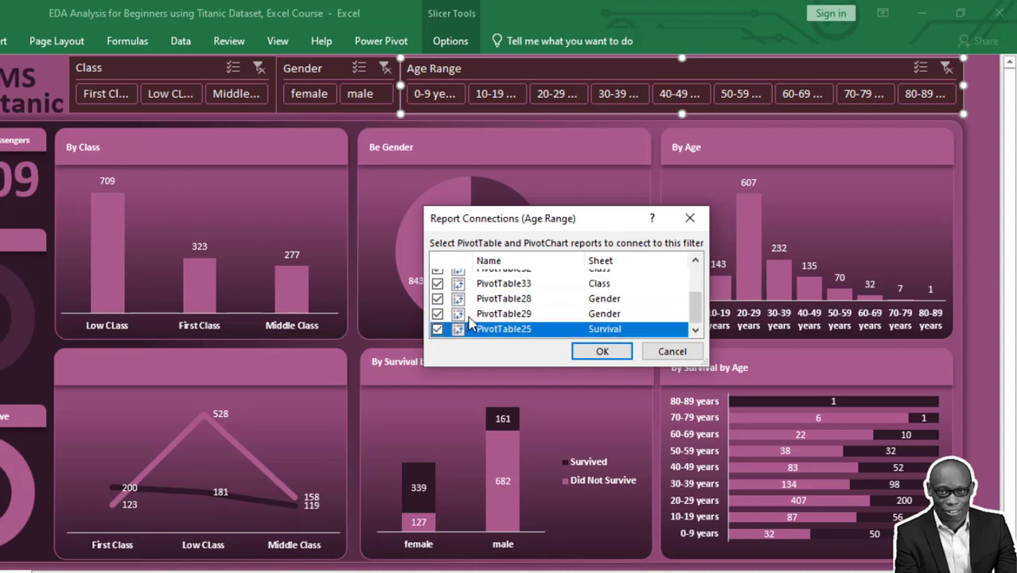
scroll(471, 322, "up", 3)
left_click(602, 351)
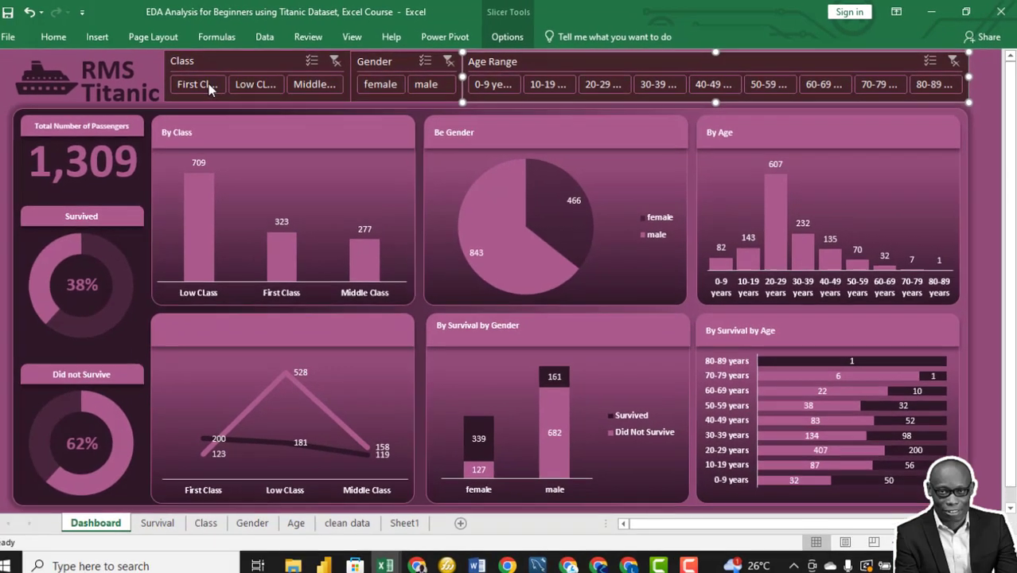
Test the Class slicer with First Class, Low Class and Middle Class, clear it, and test the Gender slicer with female and male
left_click(209, 84)
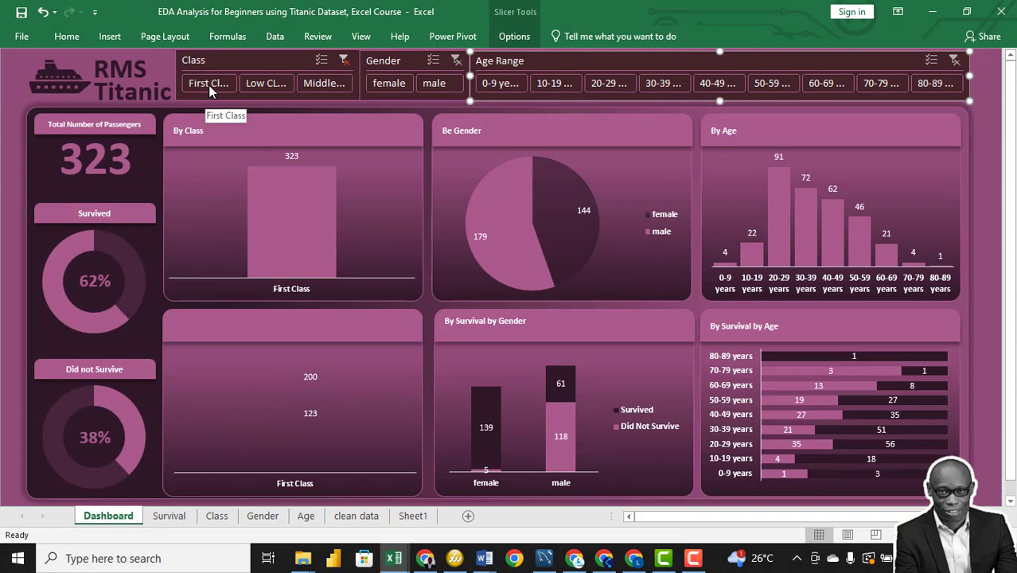
left_click(258, 82)
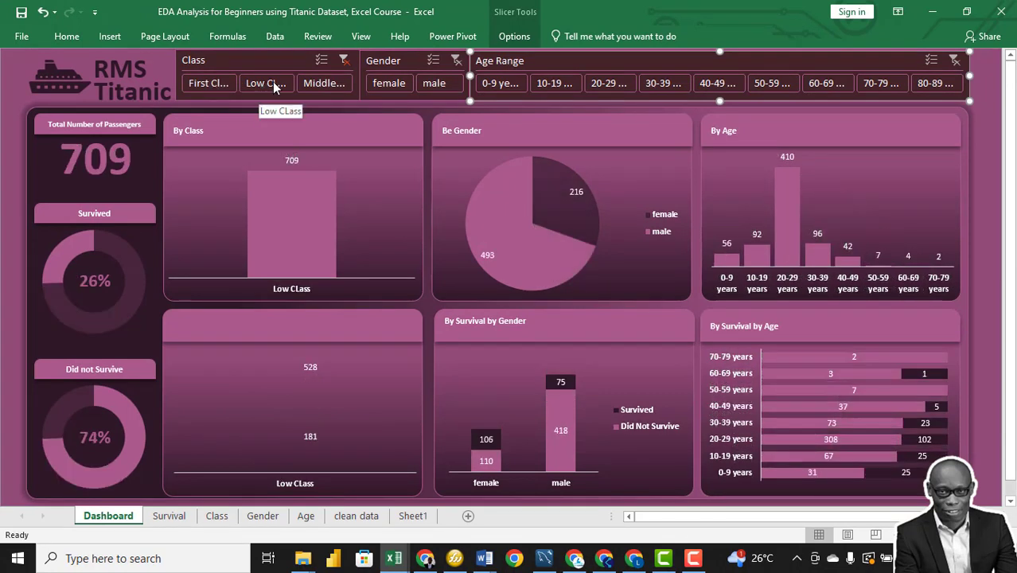
left_click(323, 83)
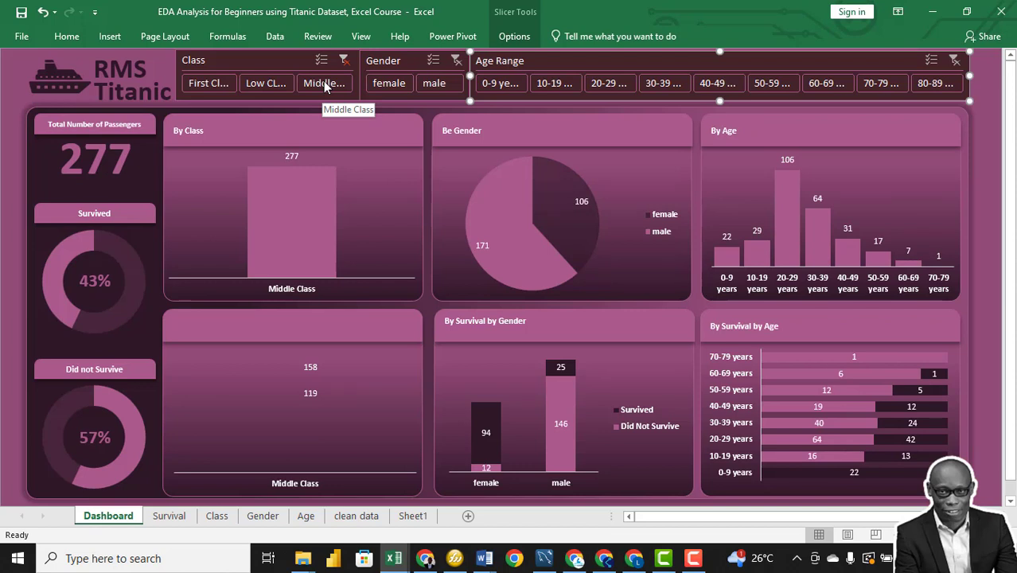
left_click(344, 59)
left_click(384, 86)
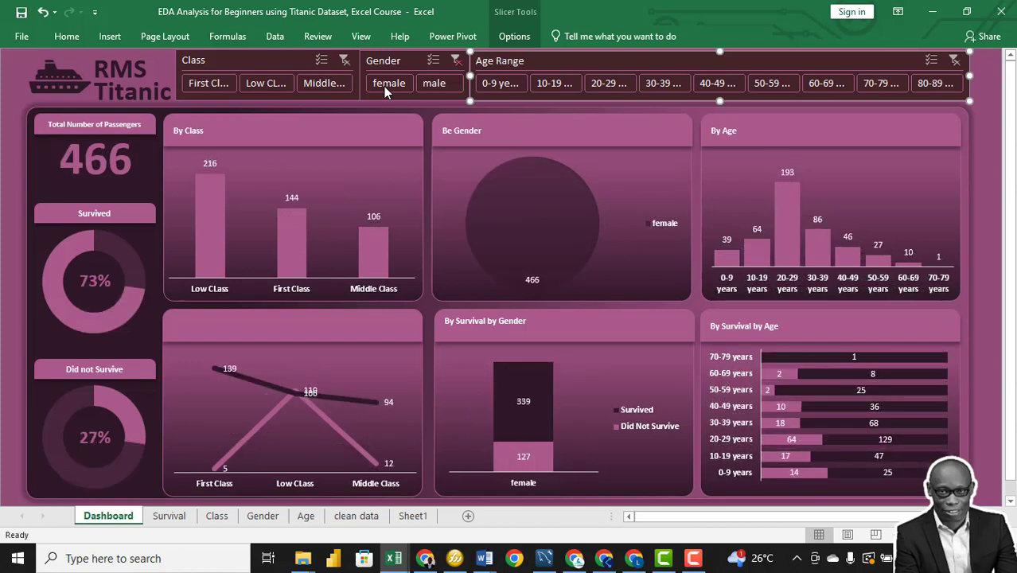
left_click(434, 84)
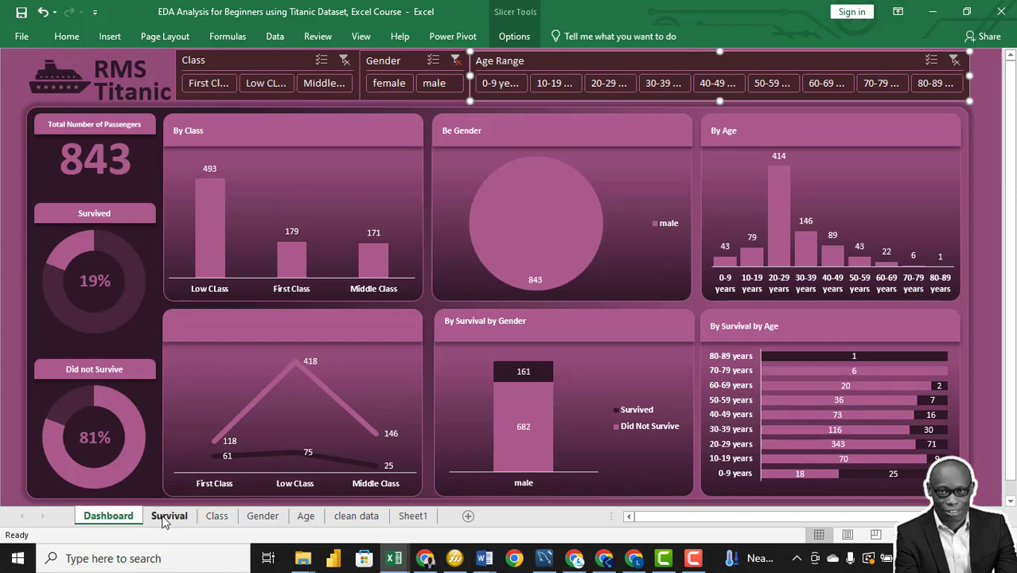
Test the Age Range slicer by filtering the dashboard to each range from 0-9 to 80-89 years, and clear the filter
left_click(499, 84)
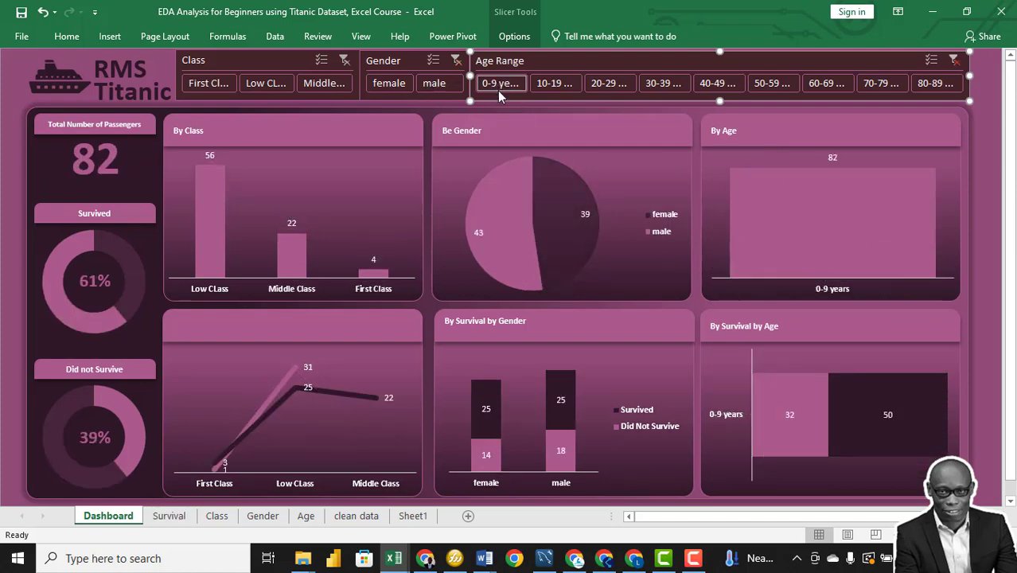
left_click(554, 84)
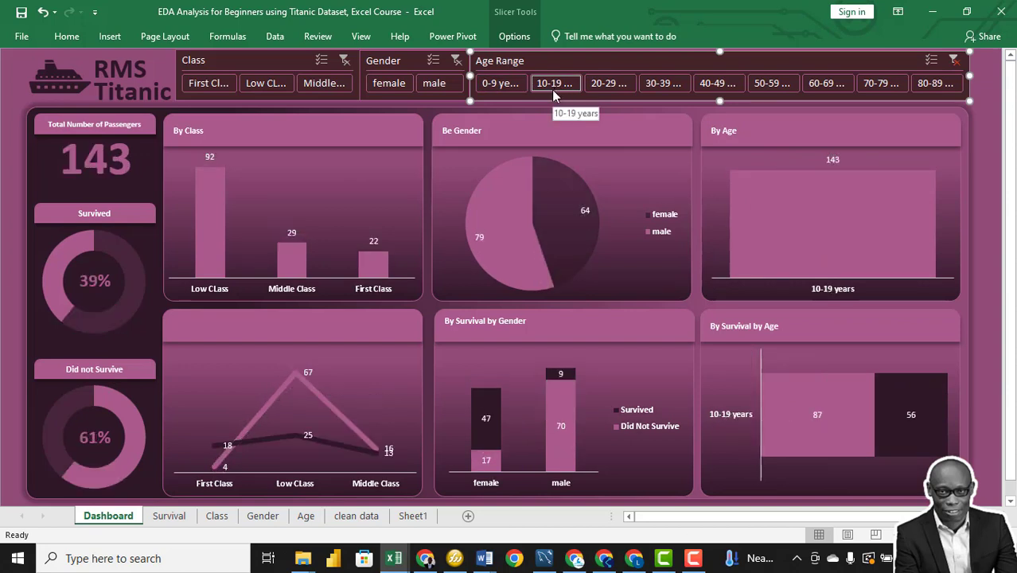
left_click(602, 84)
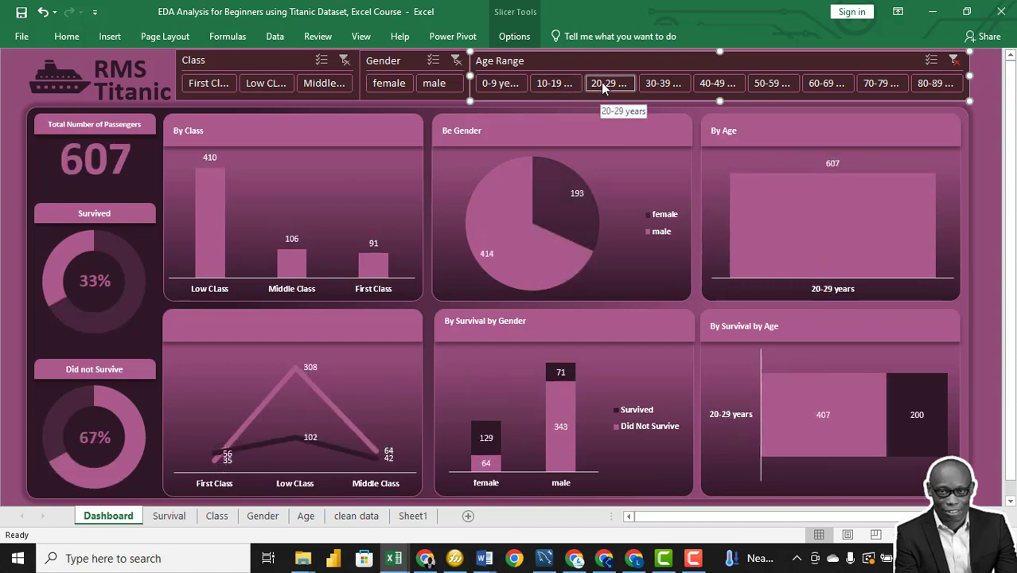
left_click(661, 82)
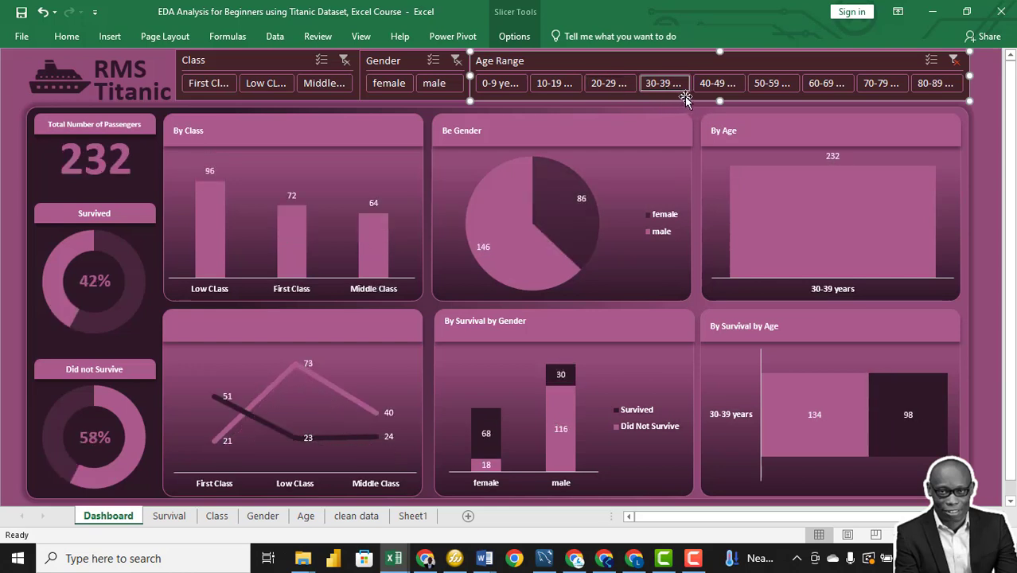
left_click(716, 85)
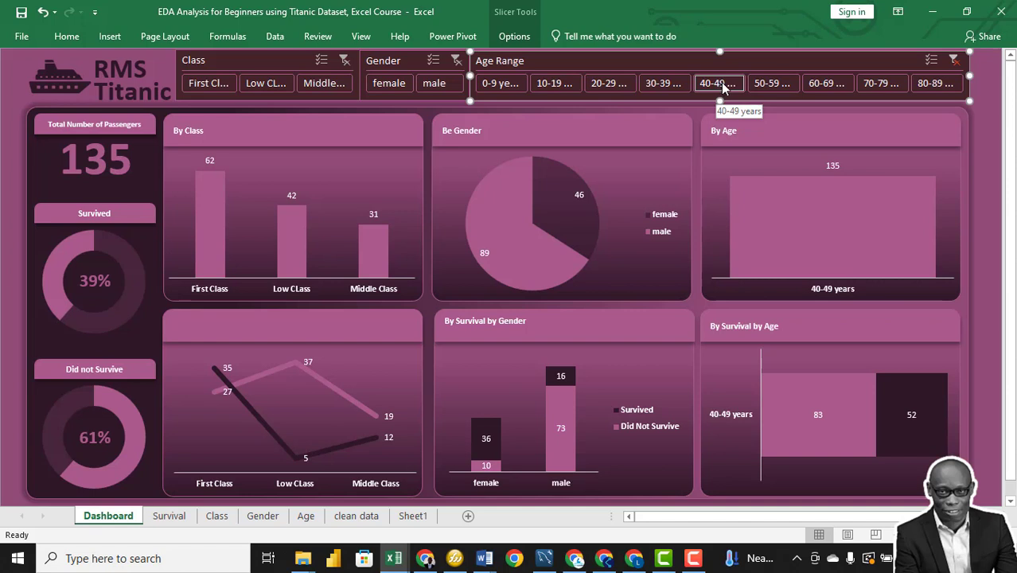
left_click(770, 83)
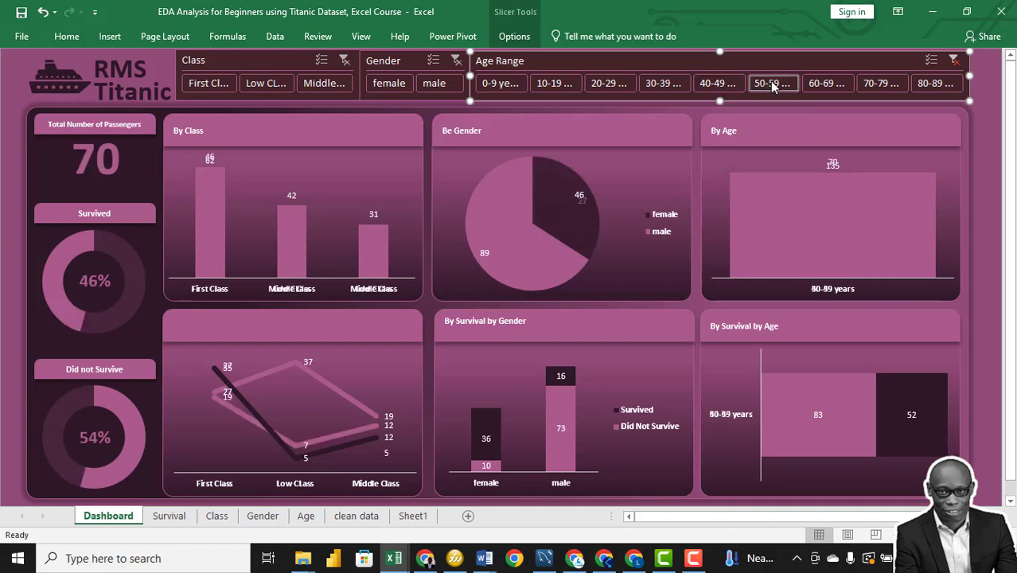
left_click(827, 84)
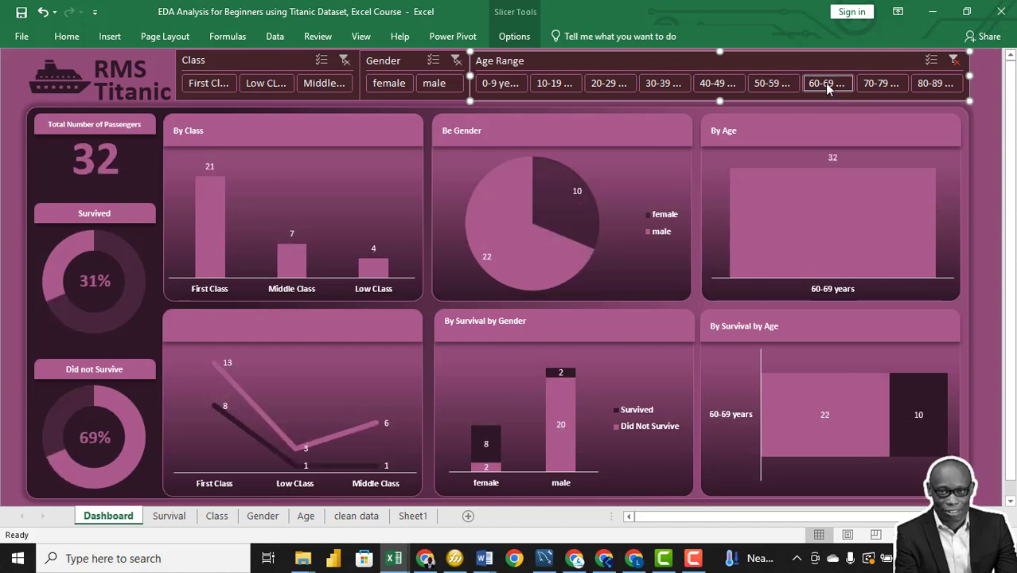
left_click(878, 84)
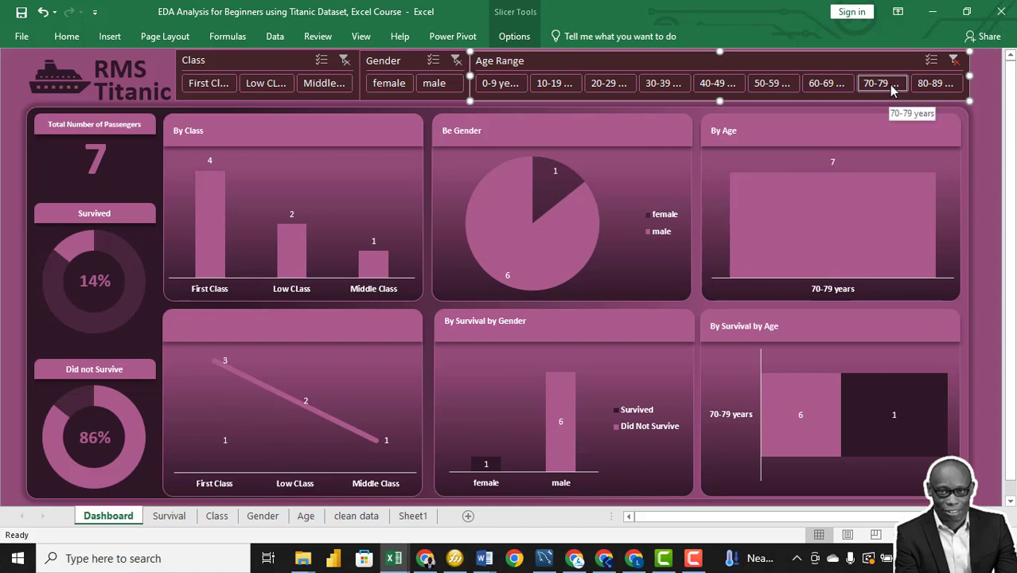
left_click(934, 85)
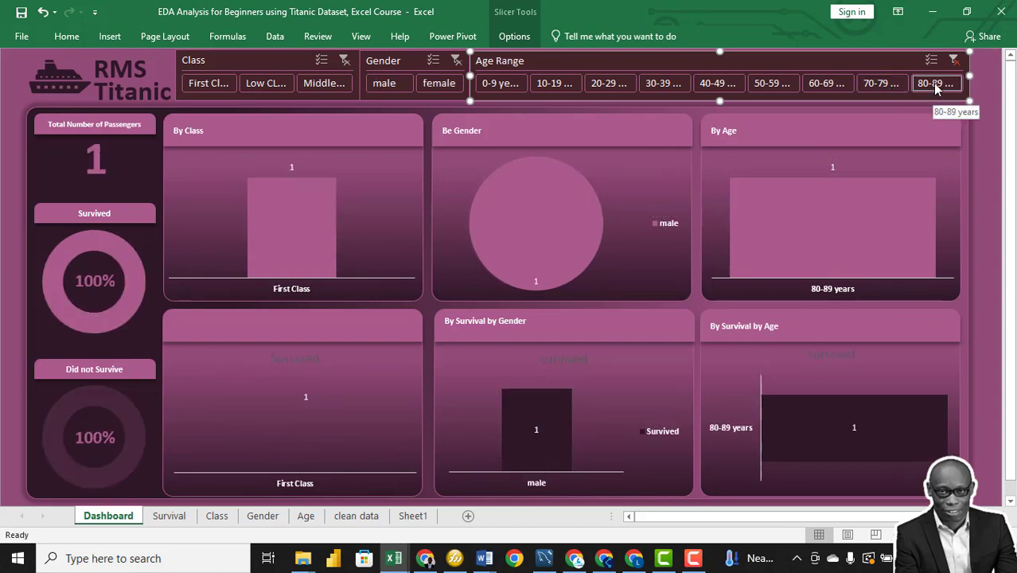
left_click(881, 82)
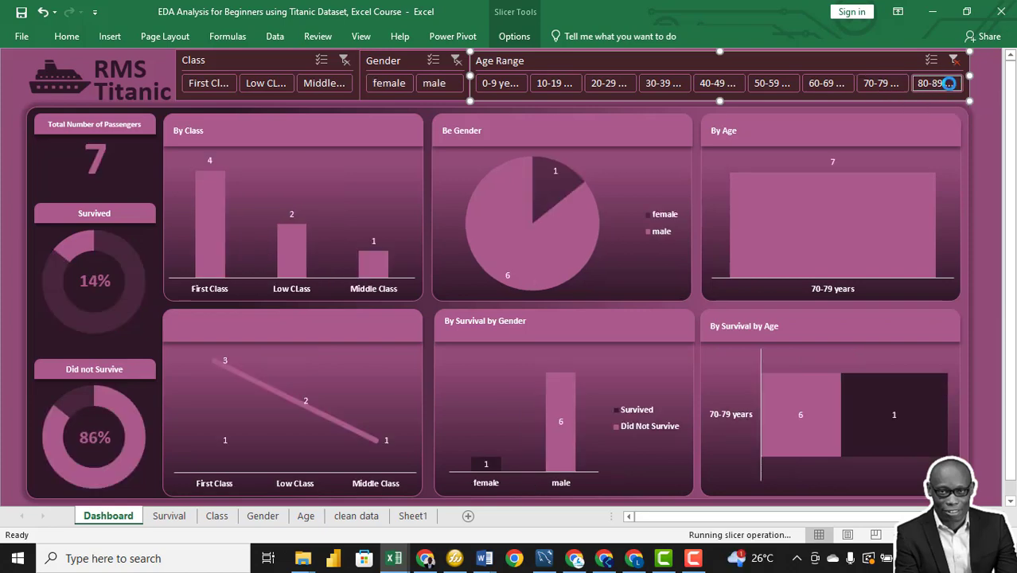
left_click(935, 83)
left_click(954, 60)
Filter the dashboard to 20-29 years, compare First Class, Low Class and Middle Class within it, and clear the Class filter
left_click(606, 83)
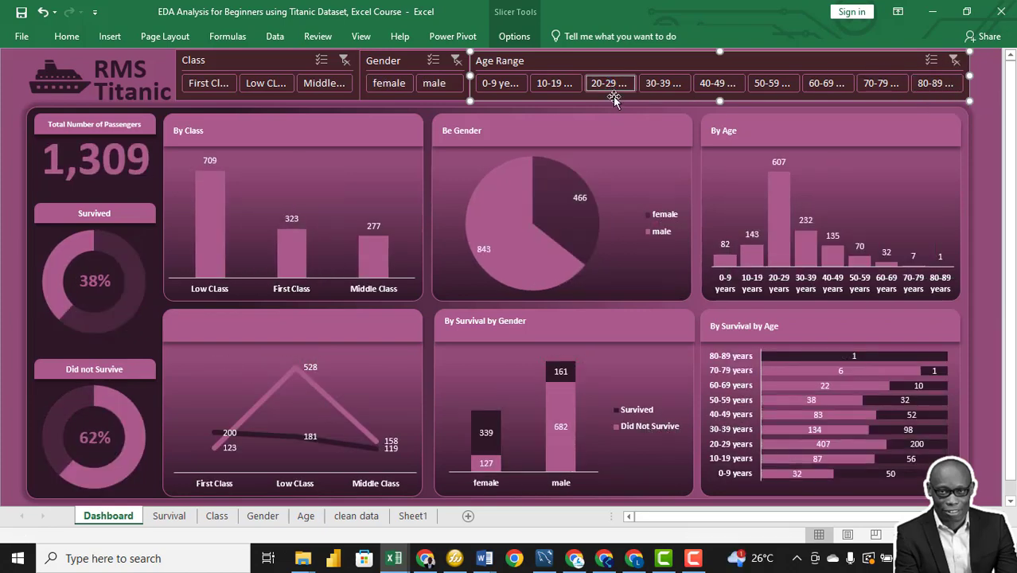
left_click(199, 83)
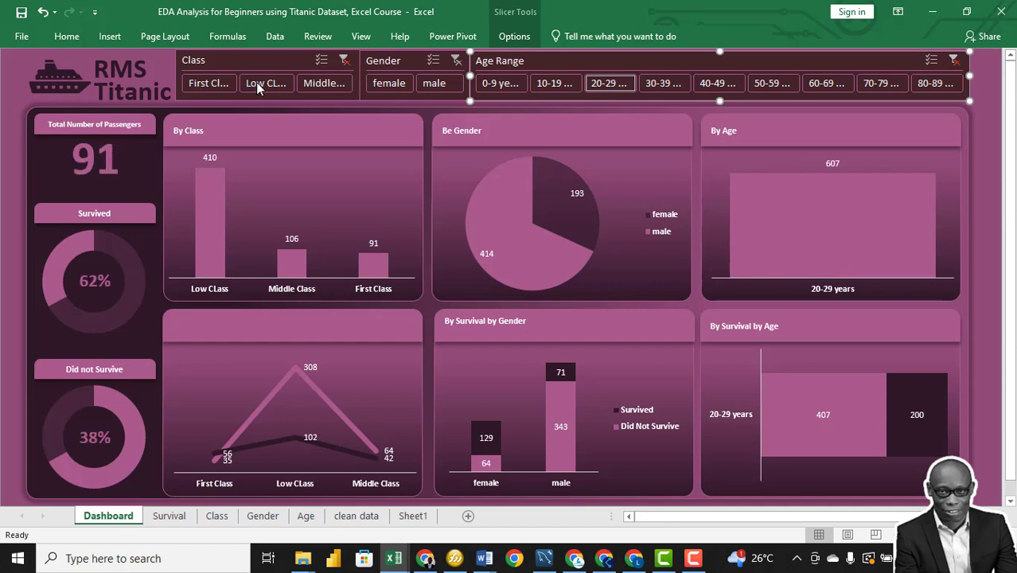
left_click(256, 83)
left_click(323, 84)
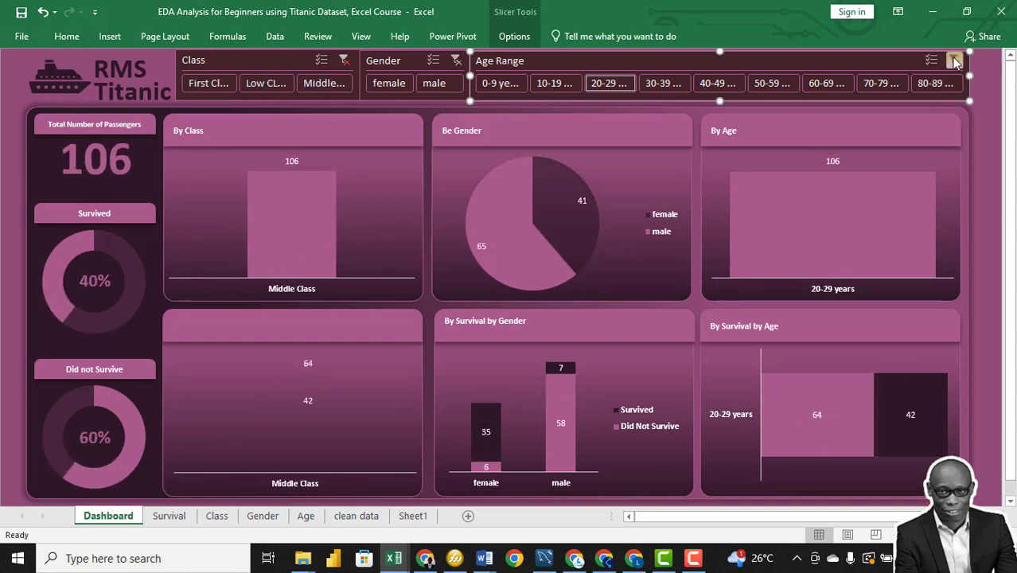
left_click(344, 62)
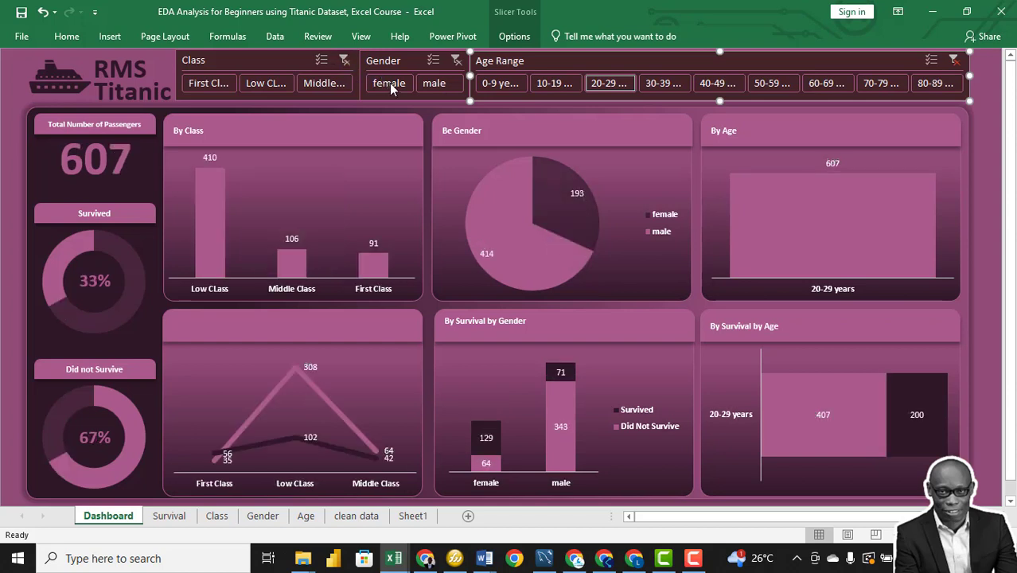
Compare female and male passengers within the 20-29 years range, and clear the Gender and Age Range filters
left_click(389, 83)
left_click(436, 83)
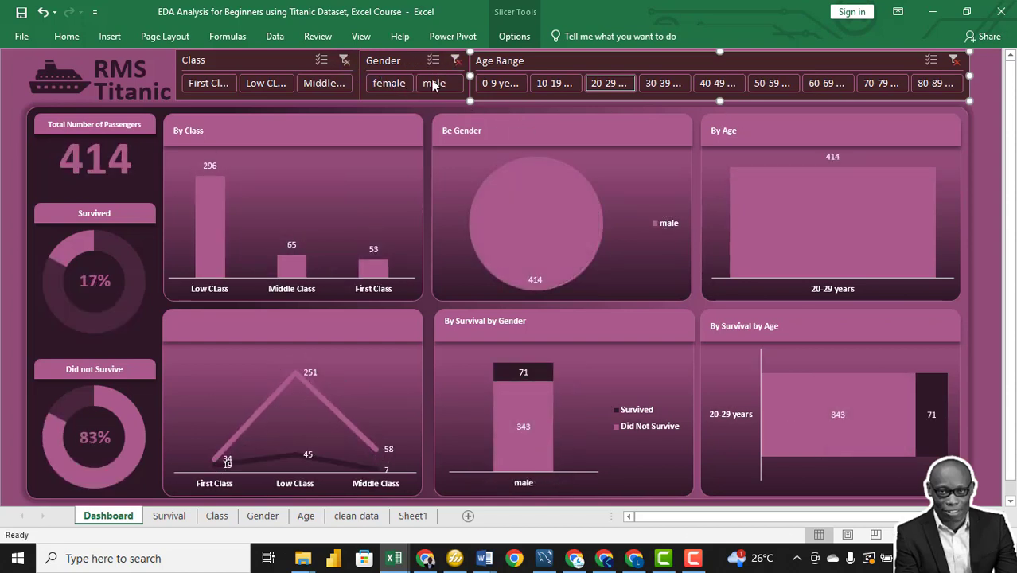
left_click(455, 61)
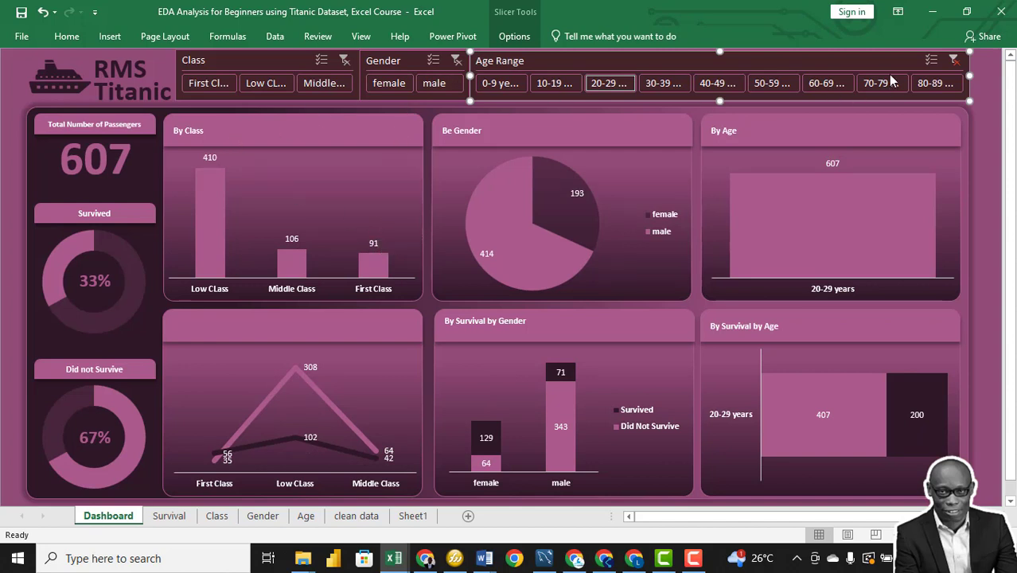
left_click(953, 61)
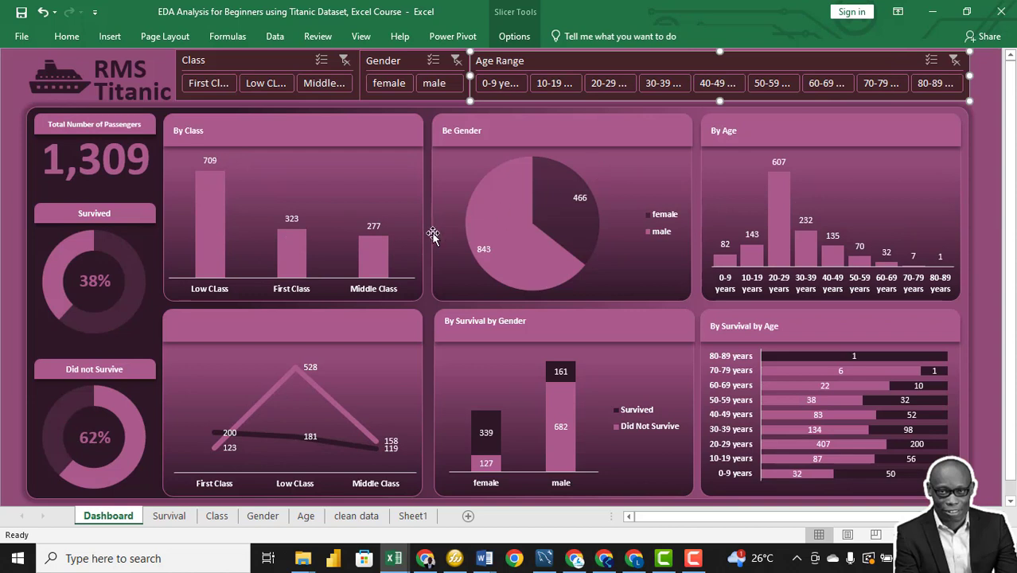